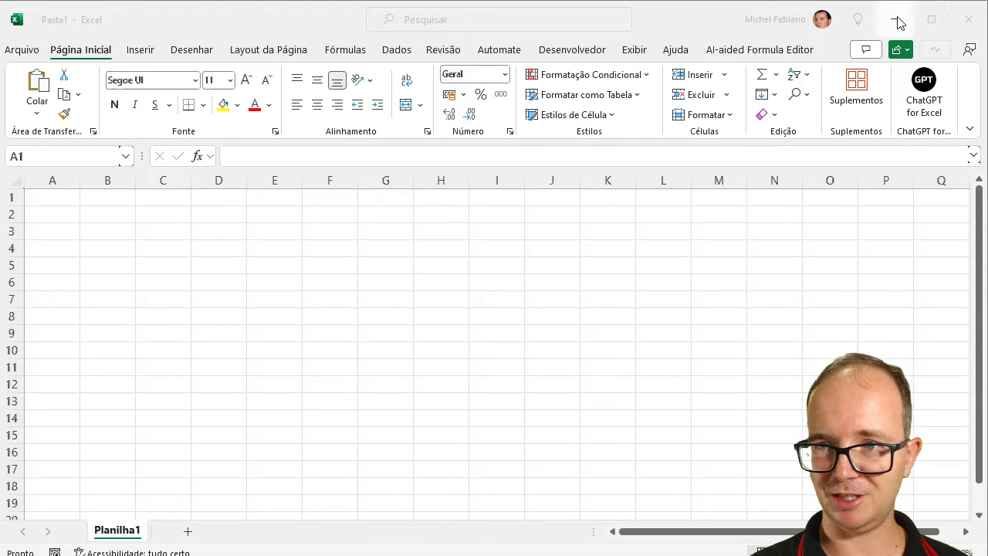
- Minimize the blank Excel workbook so the NFE 1688 invoice PDF shows in the browser
{"action": "left_click", "coordinate": [896, 19]}
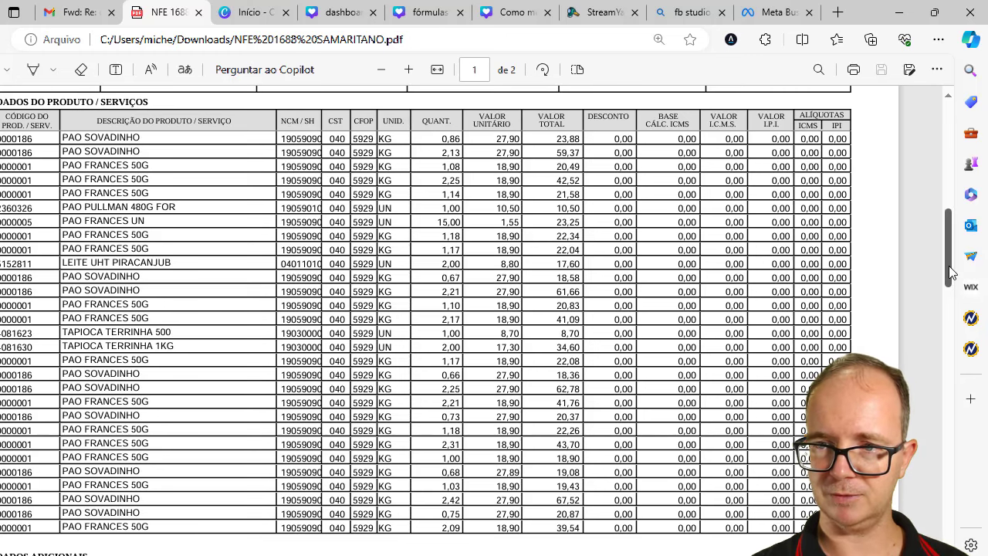
{"action": "mouse_move", "coordinate": [951, 272]}
{"action": "left_mouse_down"}
{"action": "mouse_move", "coordinate": [943, 158]}
{"action": "mouse_move", "coordinate": [943, 532]}
{"action": "mouse_move", "coordinate": [949, 327]}
{"action": "mouse_move", "coordinate": [940, 268]}
{"action": "left_mouse_up"}
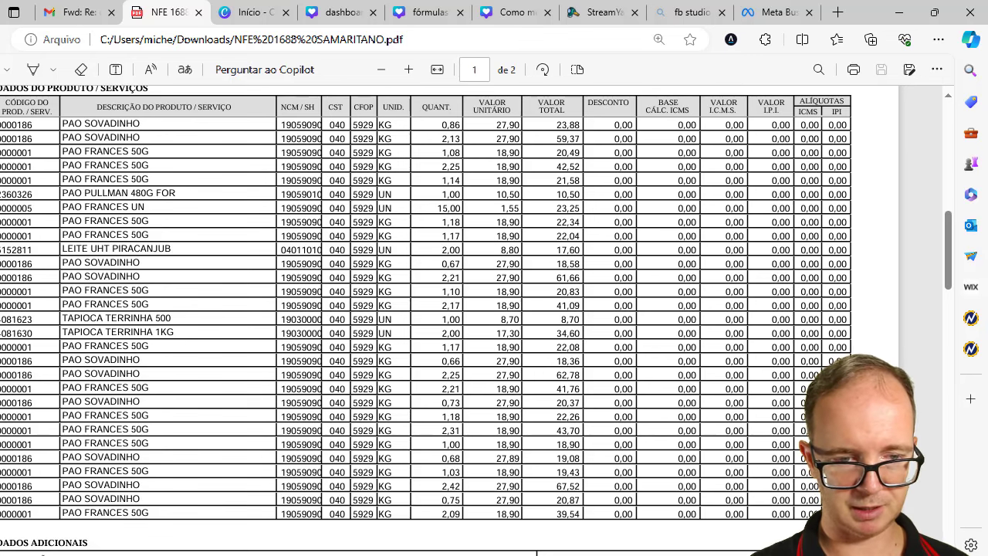
- Open Paint and paste the invoice screenshot, moving it up on the canvas
{"action": "key", "text": "super"}
{"action": "type", "text": "pain"}
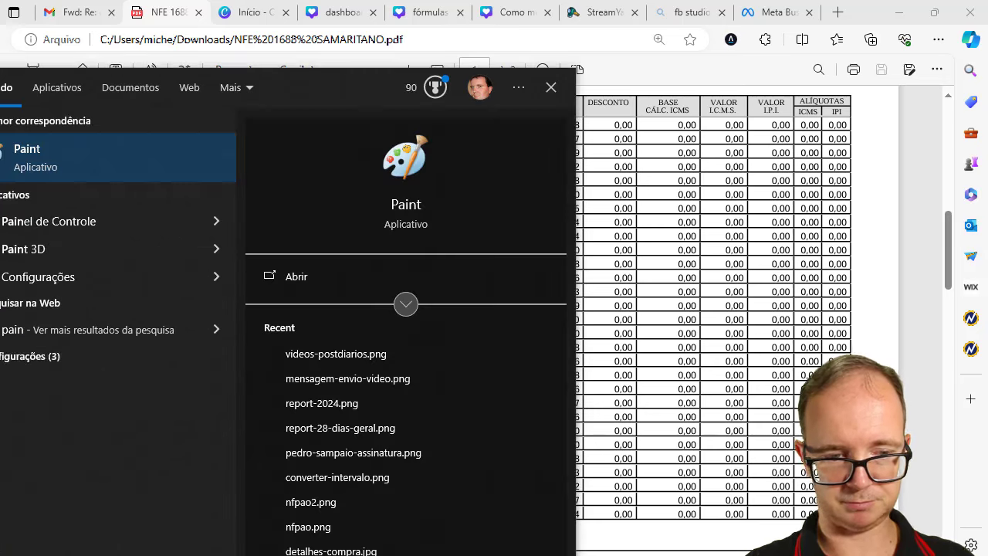
{"action": "key", "text": "Return"}
{"action": "key", "text": "ctrl+v"}
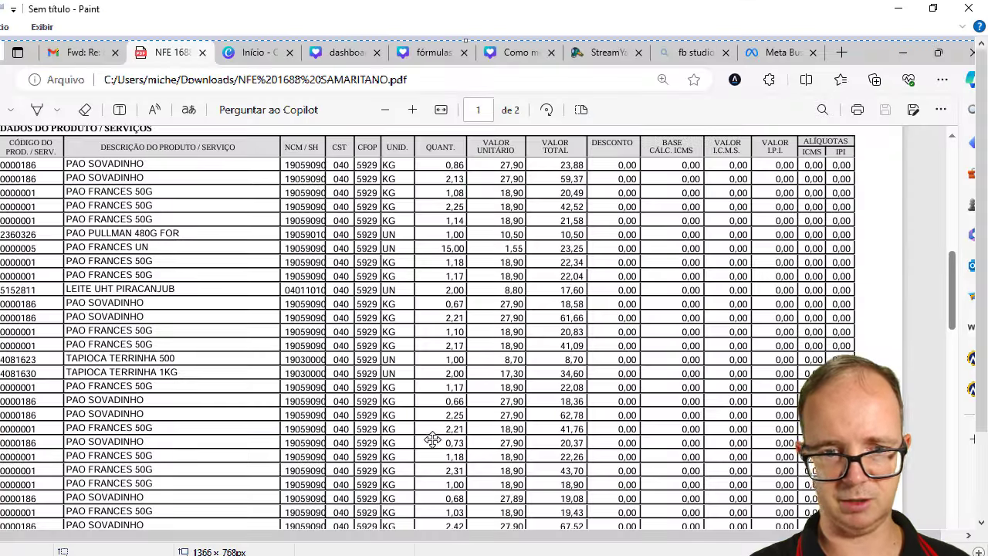
{"action": "left_click_drag", "start_coordinate": [433, 440], "coordinate": [439, 362]}
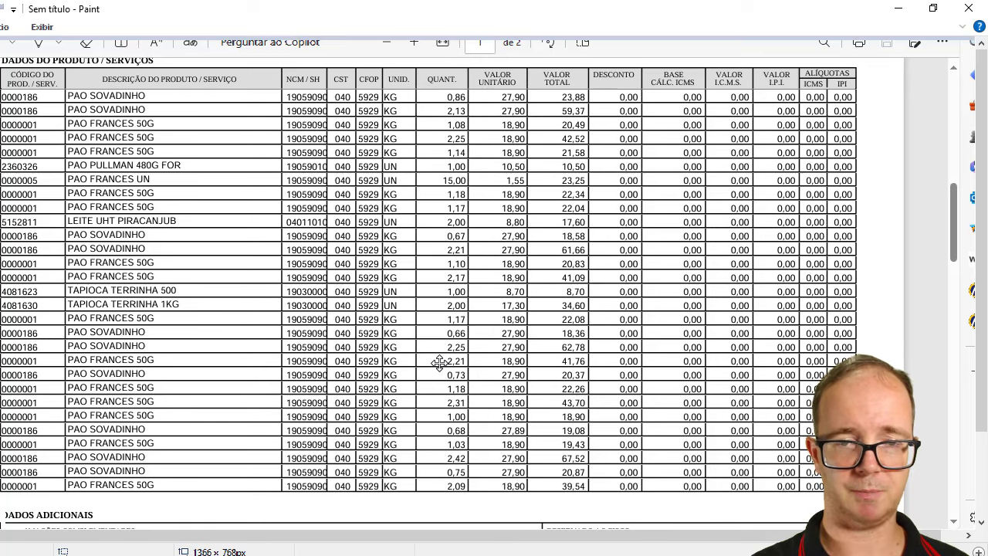
- Move the QUANT. through DESCONTO columns left, beside the product descriptions
{"action": "left_click", "coordinate": [4, 28]}
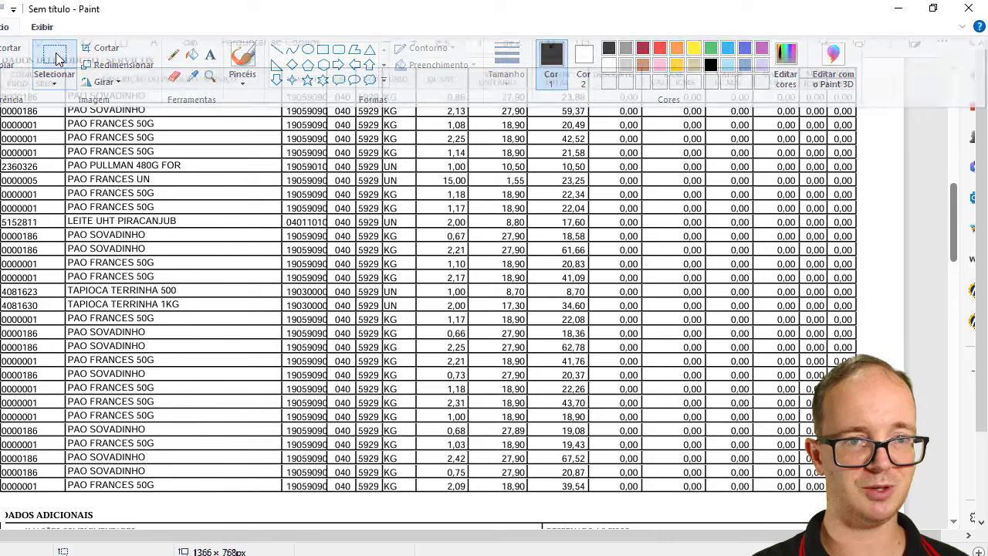
{"action": "left_click", "coordinate": [341, 97]}
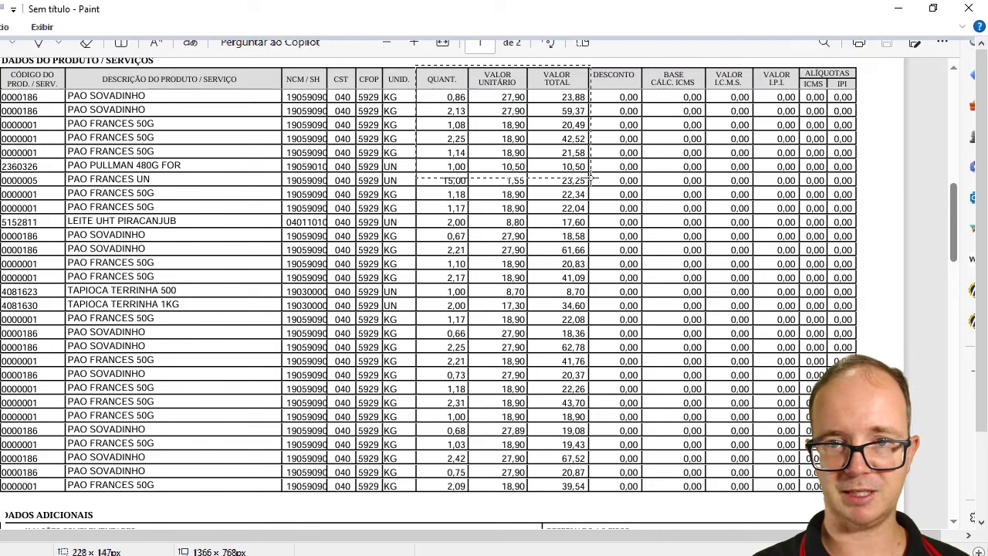
{"action": "left_click_drag", "start_coordinate": [592, 180], "coordinate": [646, 458]}
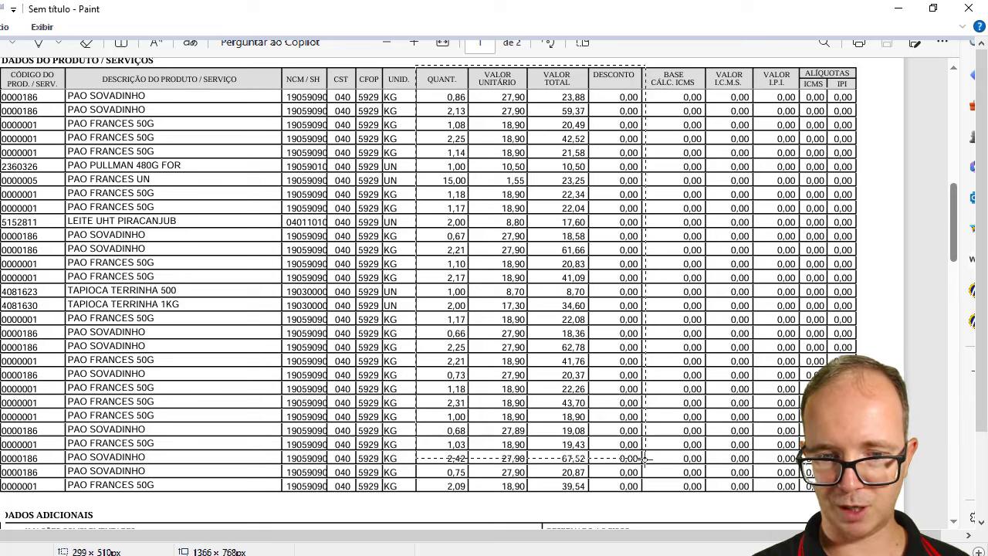
{"action": "left_click_drag", "start_coordinate": [645, 496], "coordinate": [645, 497]}
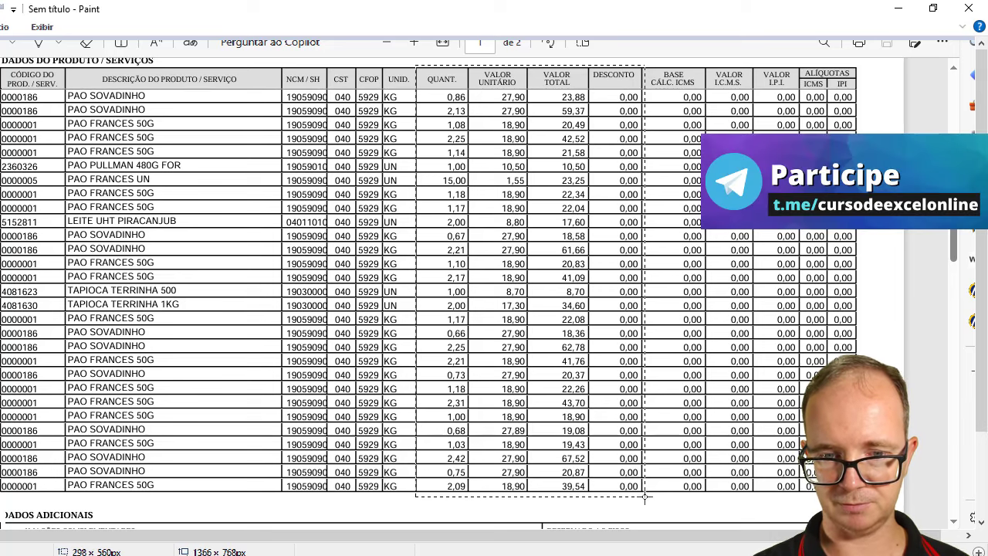
{"action": "left_click_drag", "start_coordinate": [593, 399], "coordinate": [460, 399]}
{"action": "left_click", "coordinate": [598, 397]}
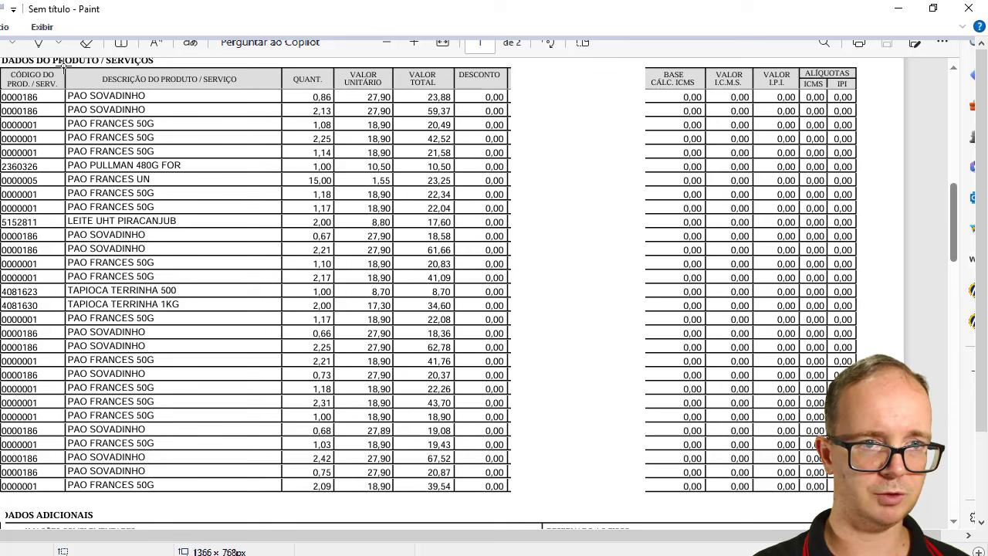
- Select the table area from descriptions through discount and switch back to Excel
{"action": "left_click_drag", "start_coordinate": [67, 65], "coordinate": [510, 446]}
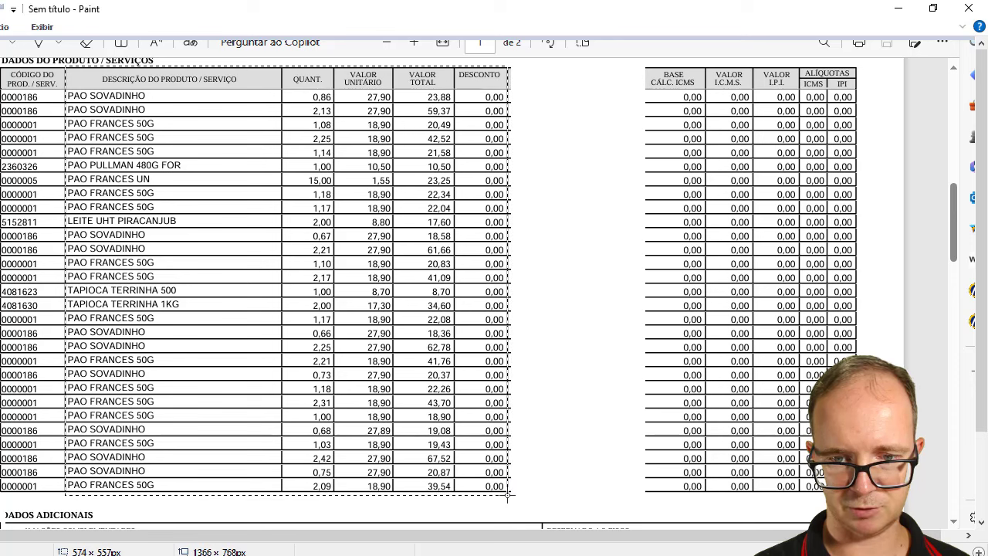
{"action": "left_click_drag", "start_coordinate": [510, 494], "coordinate": [510, 494]}
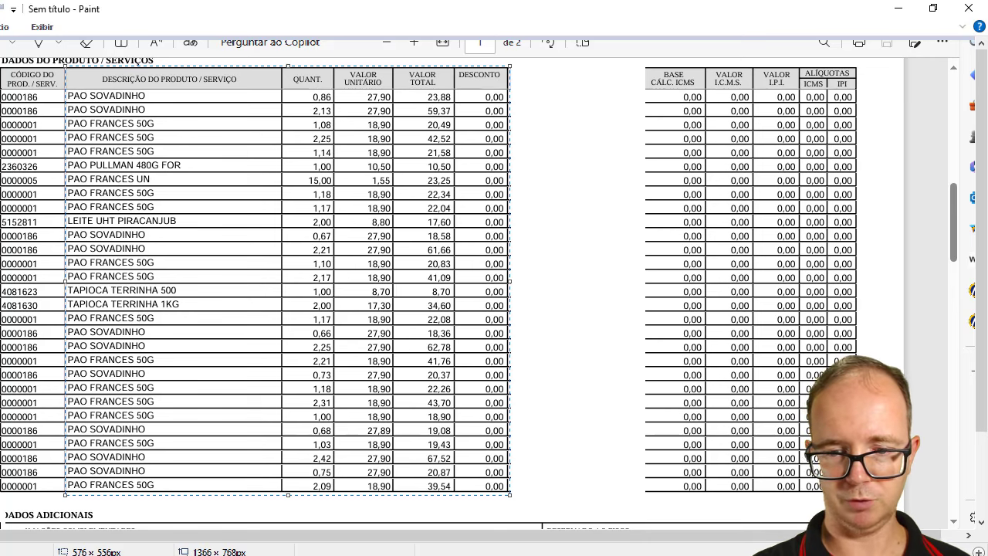
{"action": "key", "text": "alt+Tab"}
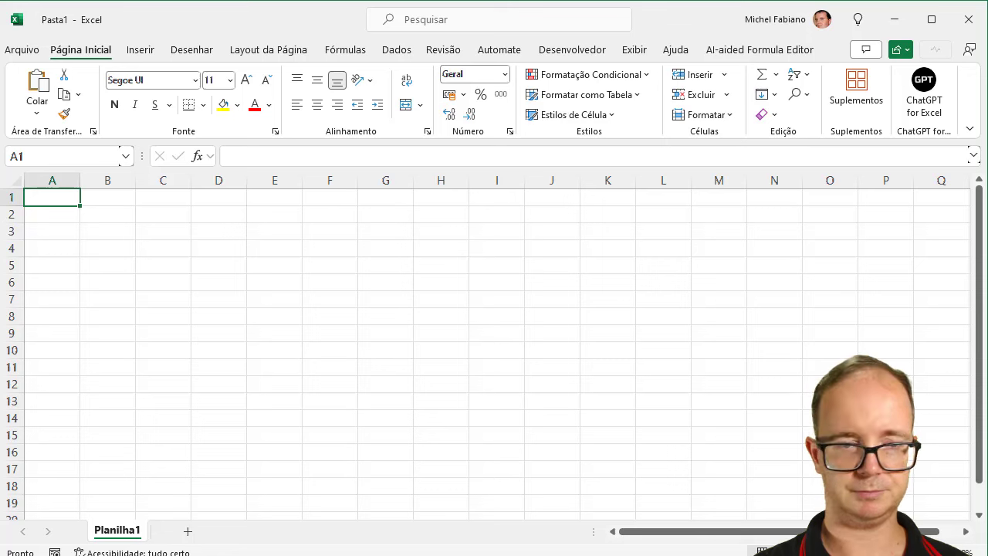
- Load the copied invoice table into Excel's Dados da Imagem pane from the clipboard
{"action": "left_click", "coordinate": [395, 49]}
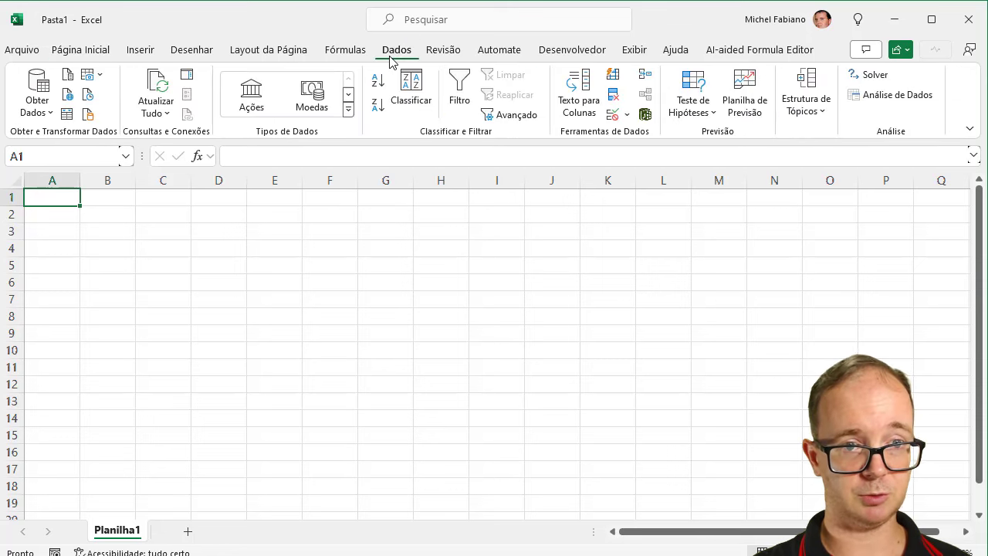
{"action": "left_click", "coordinate": [100, 74]}
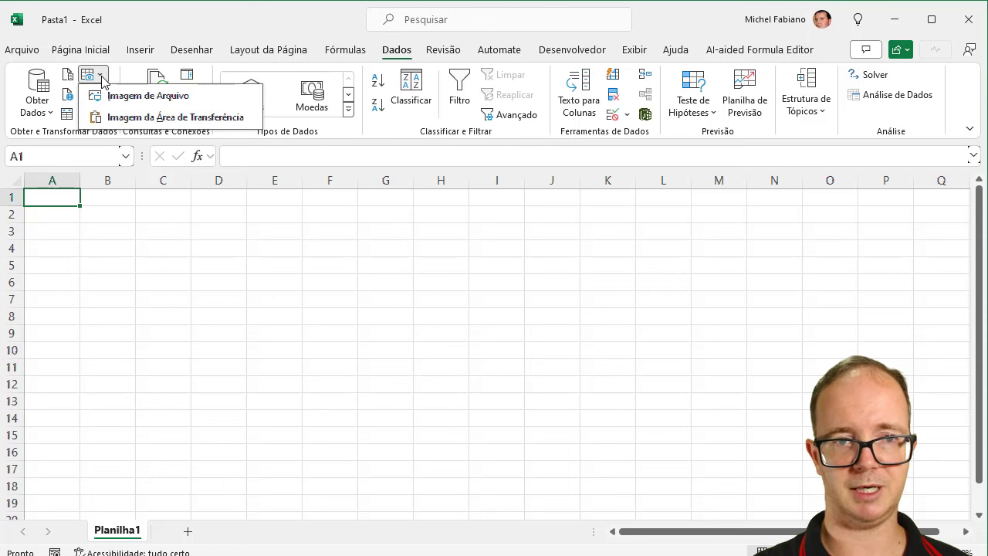
{"action": "left_click", "coordinate": [158, 118]}
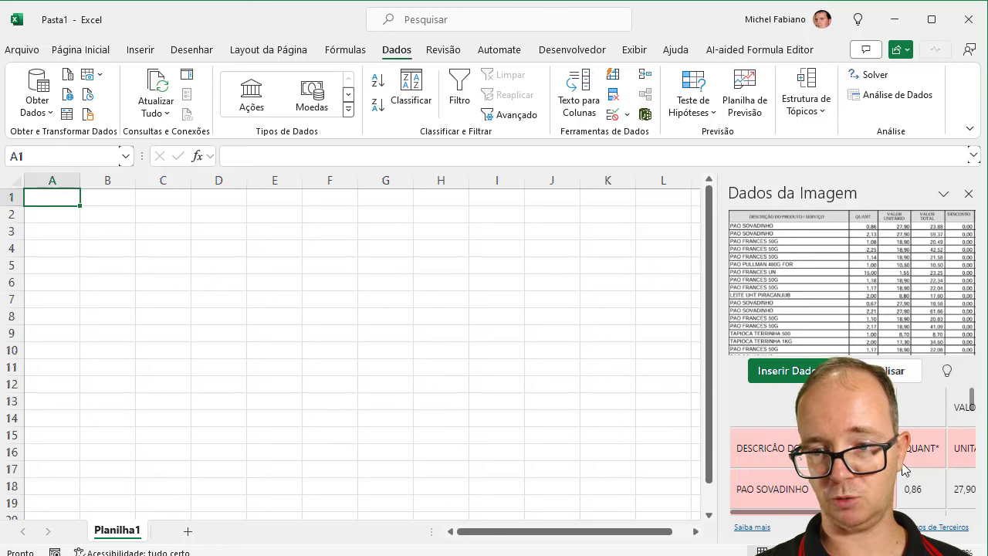
{"action": "mouse_move", "coordinate": [919, 447]}
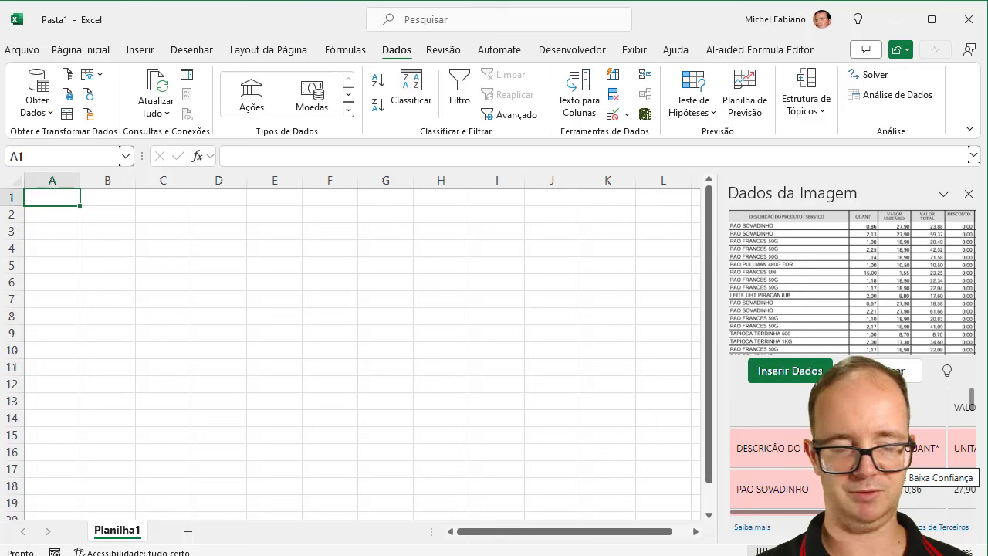
- Insert the recognised invoice table into the sheet, accepting it despite items flagged for review
{"action": "left_click", "coordinate": [808, 371]}
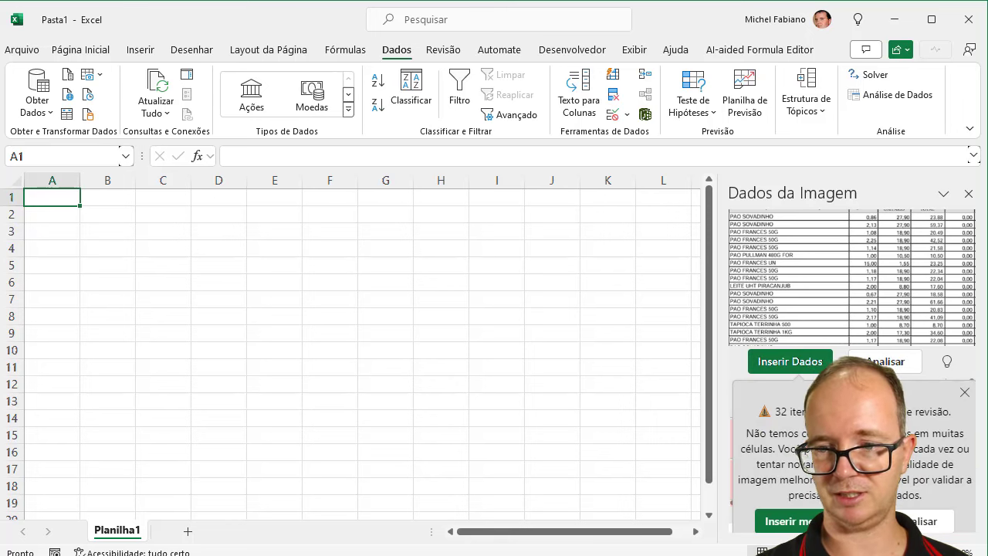
{"action": "left_click", "coordinate": [804, 522]}
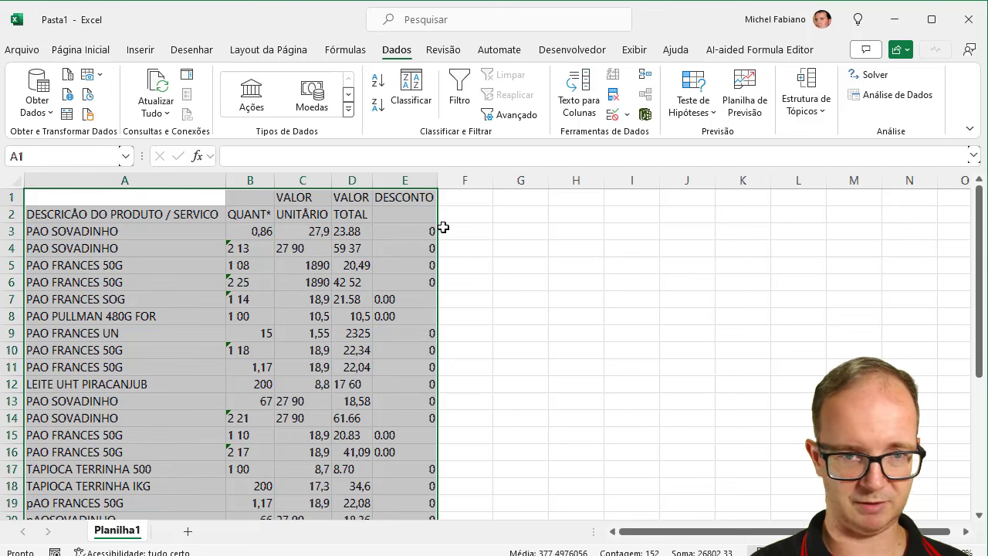
- Type the headings Descrição, Qtd, Valor Unit., Valor Total and Desconto across A2:E2
{"action": "left_click", "coordinate": [153, 214]}
{"action": "type", "text": "D"}
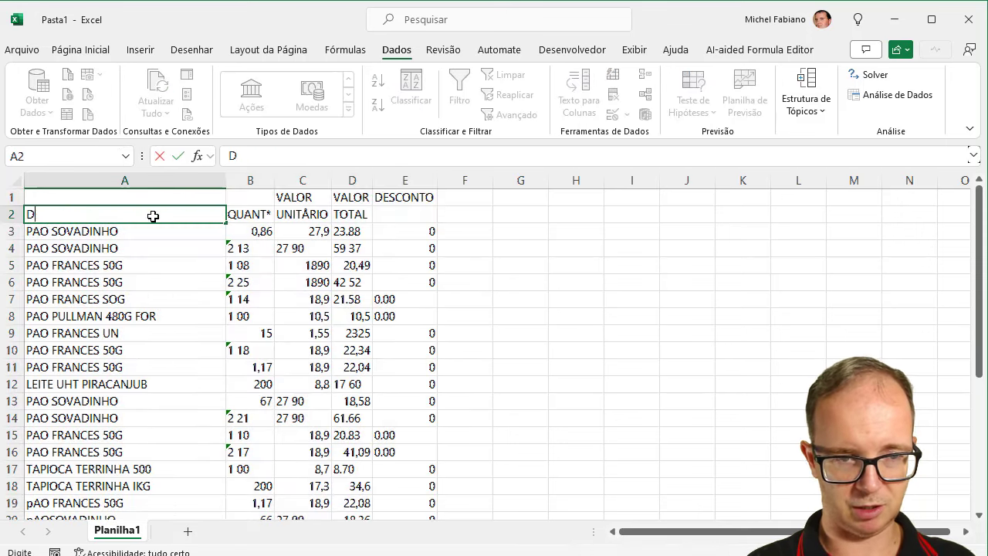
{"action": "type", "text": "escrição"}
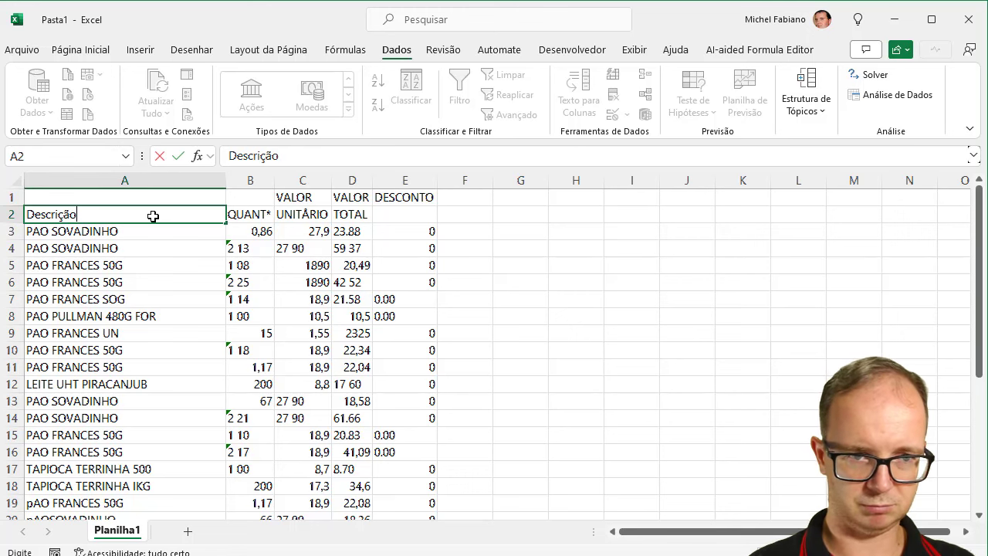
{"action": "key", "text": "Tab"}
{"action": "type", "text": "Qtd"}
{"action": "key", "text": "Tab"}
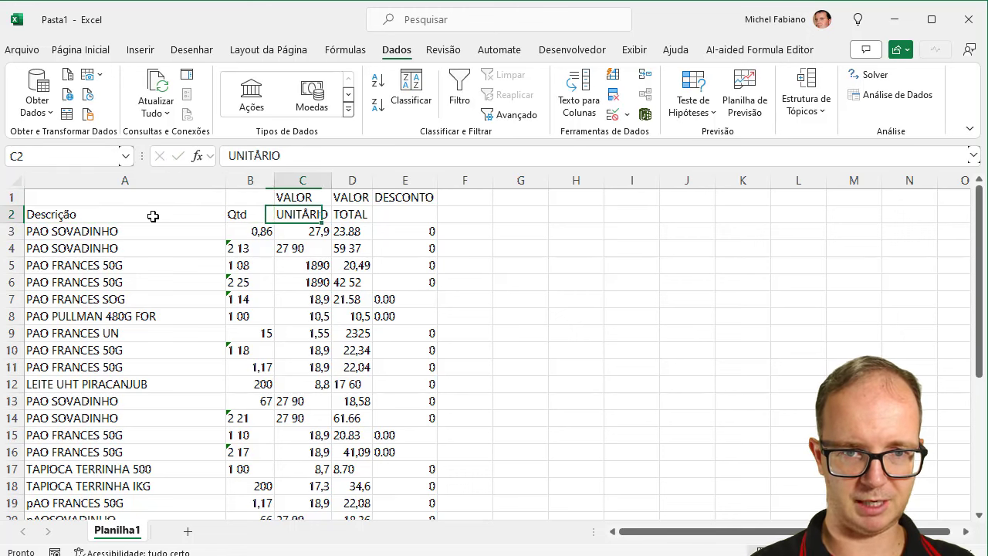
{"action": "type", "text": "Valor"}
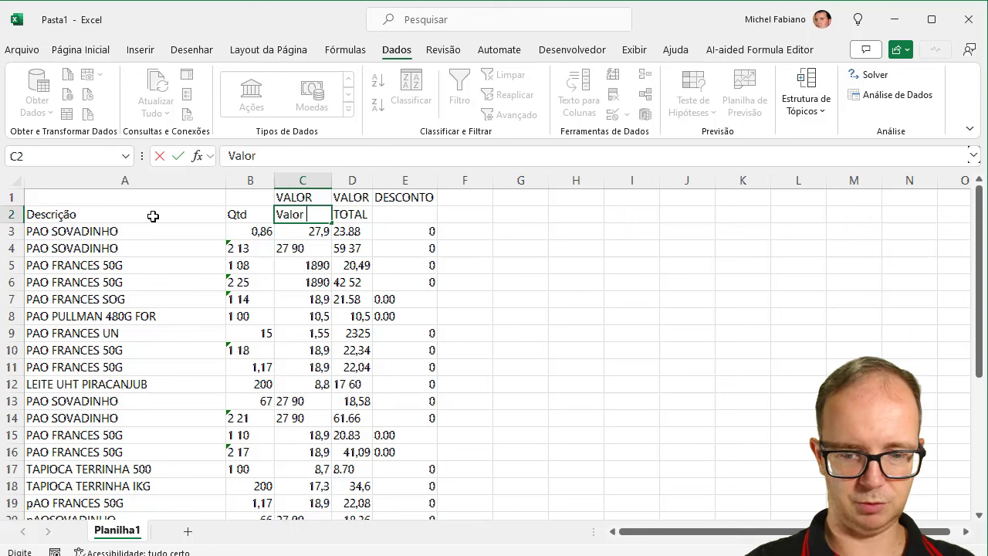
{"action": "type", "text": " Unit."}
{"action": "key", "text": "Tab"}
{"action": "type", "text": "T"}
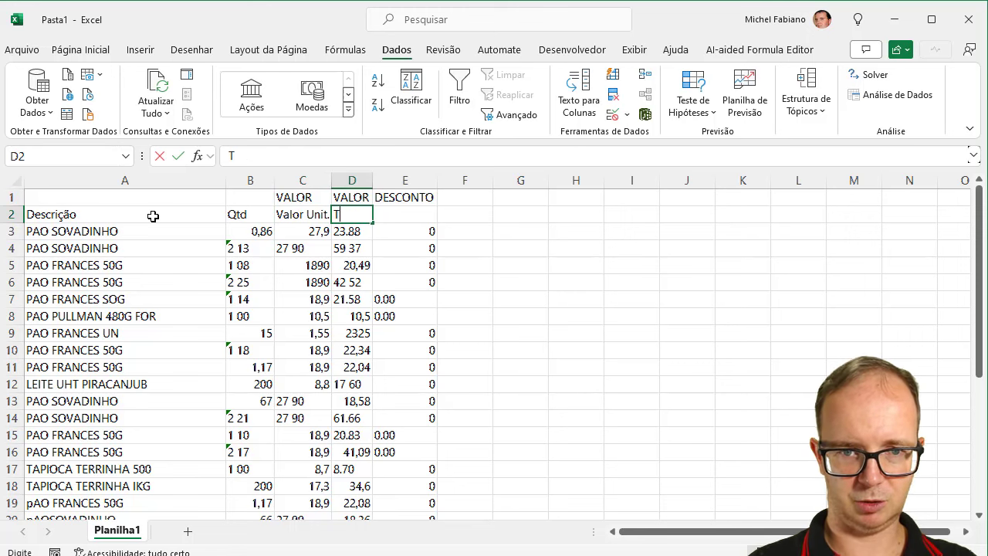
{"action": "type", "text": "ot"}
{"action": "type", "text": "Val"}
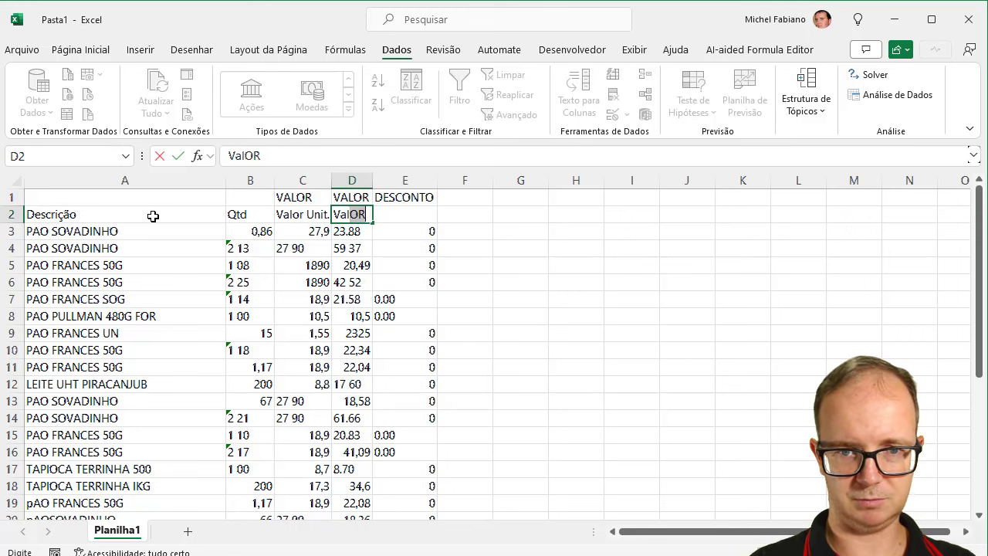
{"action": "type", "text": "or Total"}
{"action": "key", "text": "Tab"}
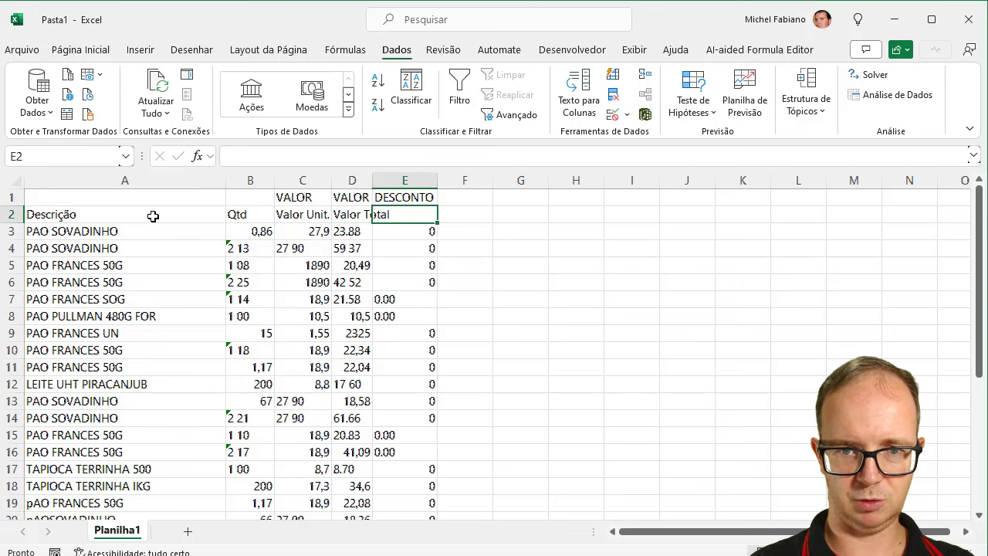
{"action": "type", "text": "Desconto"}
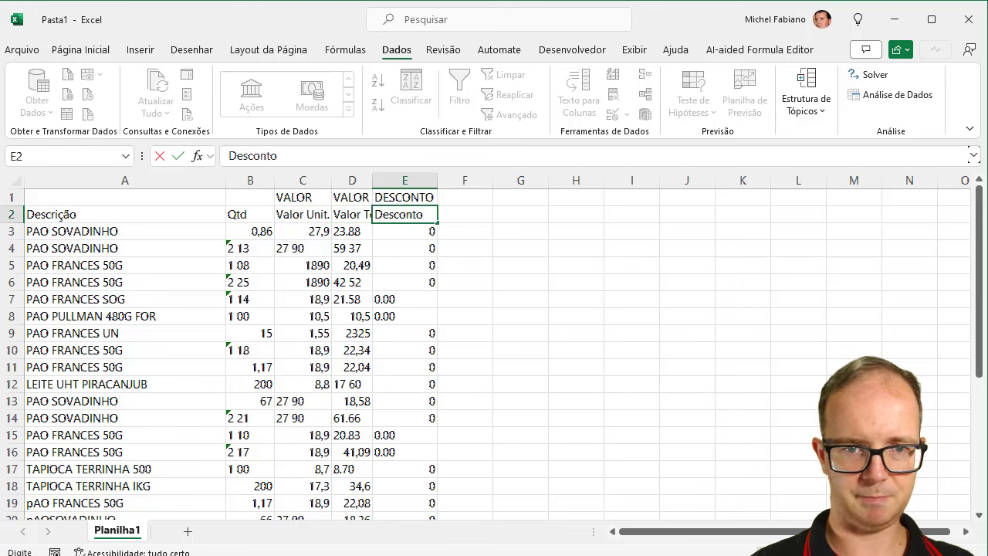
- Delete the leftover row 1 and autofit columns B to E
{"action": "right_click", "coordinate": [6, 200]}
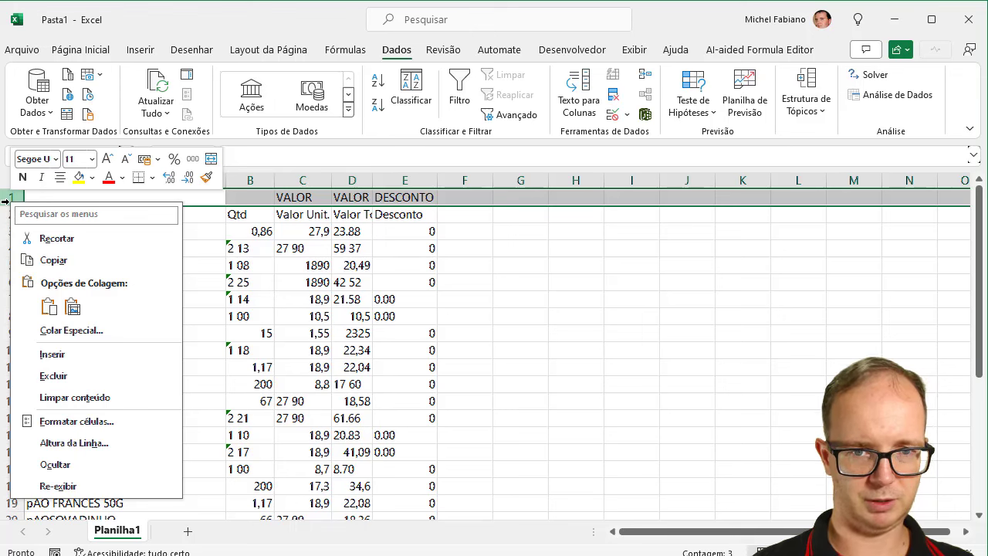
{"action": "left_click", "coordinate": [52, 375]}
{"action": "left_click_drag", "start_coordinate": [249, 181], "coordinate": [434, 182]}
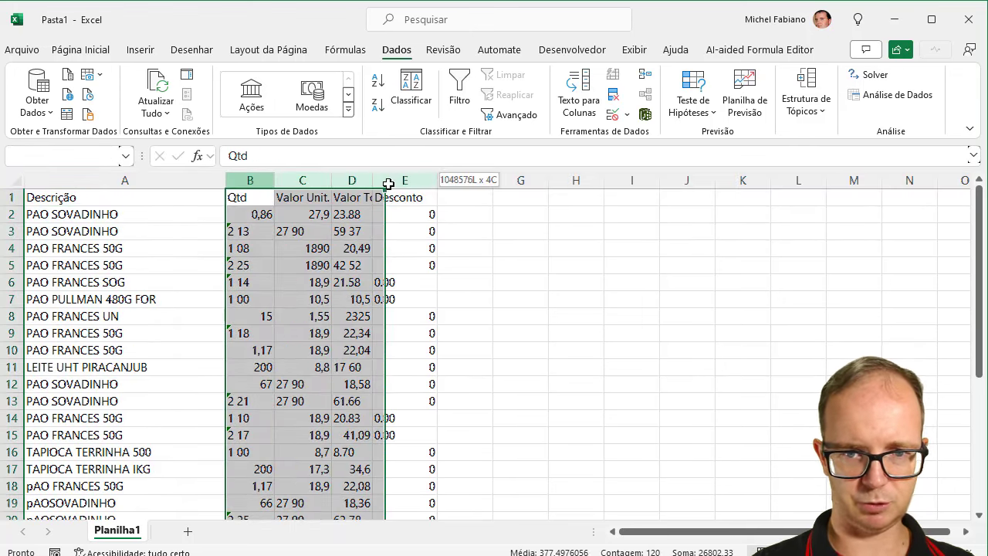
{"action": "double_click", "coordinate": [434, 180]}
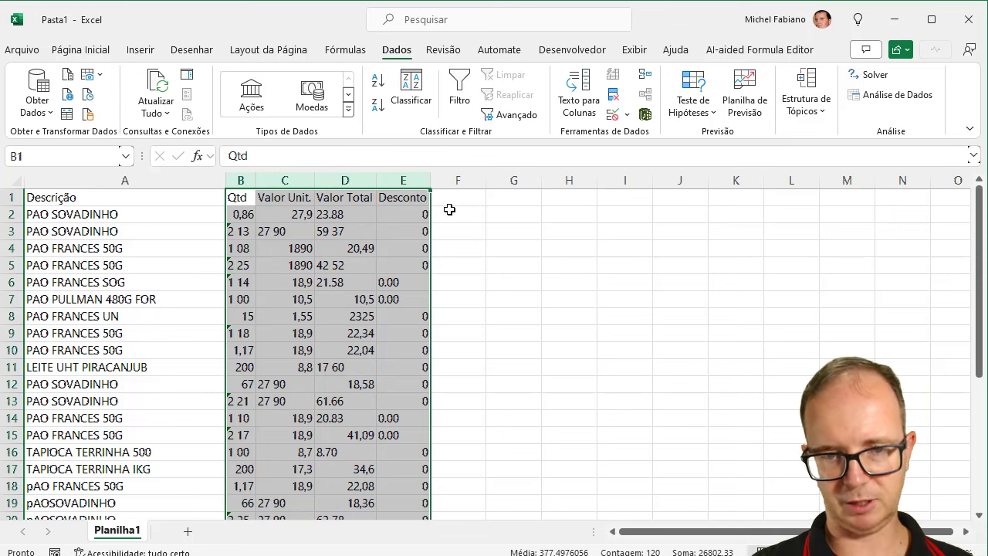
- Select the numeric block B2:E30
{"action": "left_click", "coordinate": [245, 214]}
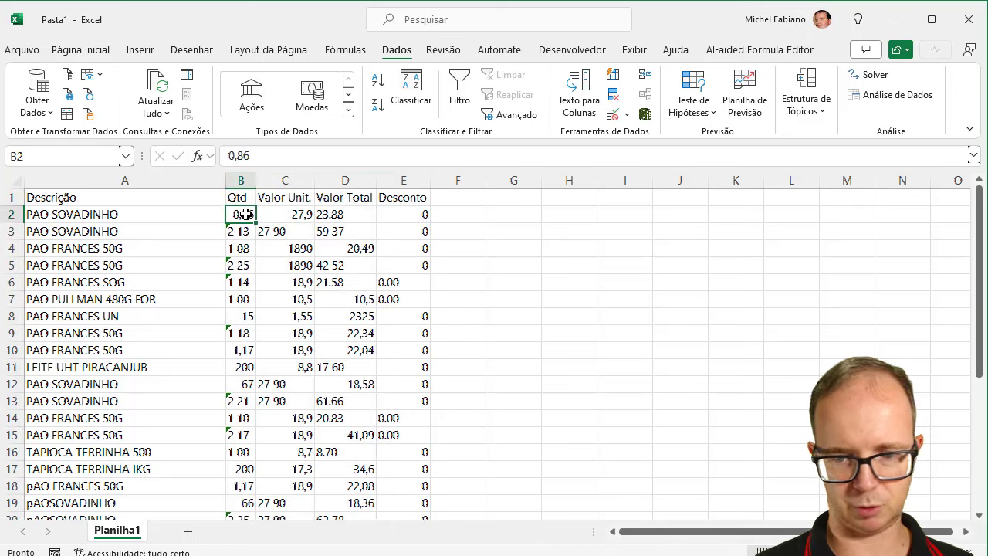
{"action": "key", "text": "shift+Right"}
{"action": "key", "text": "shift+Right"}
{"action": "key", "text": "shift+Right"}
{"action": "key", "text": "ctrl+shift+Down"}
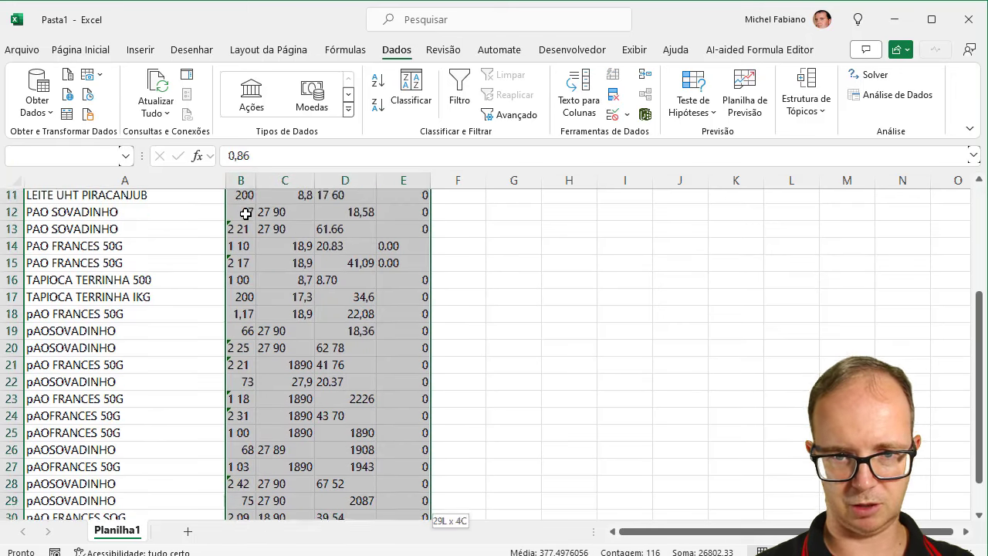
- Use Find and Replace to remove every space from the values (35 replacements)
{"action": "key", "text": "ctrl+f"}
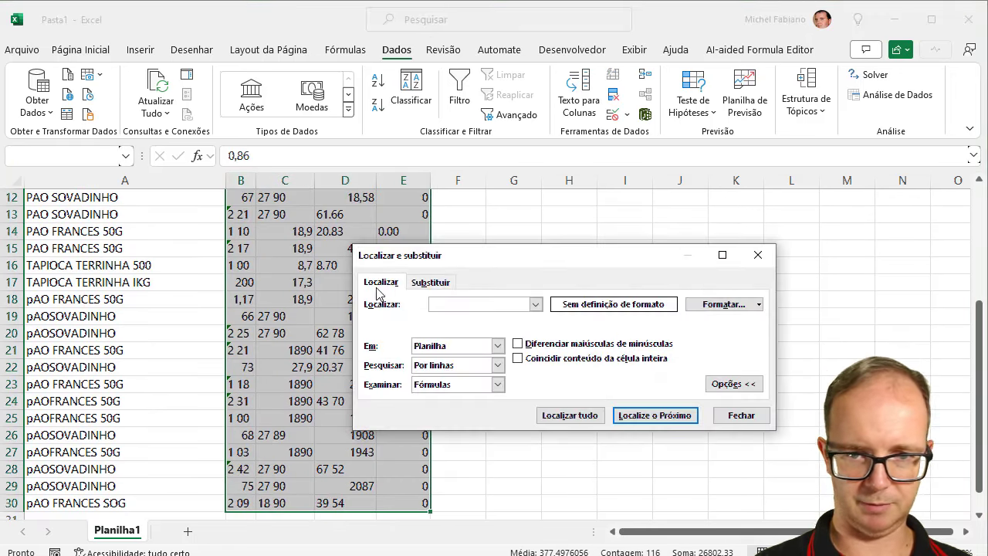
{"action": "left_click", "coordinate": [428, 282]}
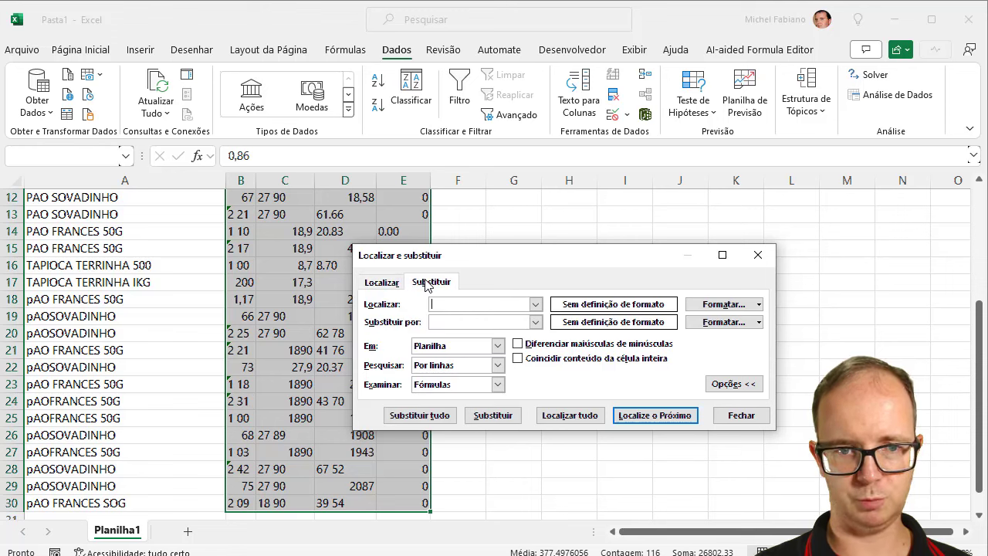
{"action": "left_click", "coordinate": [440, 321]}
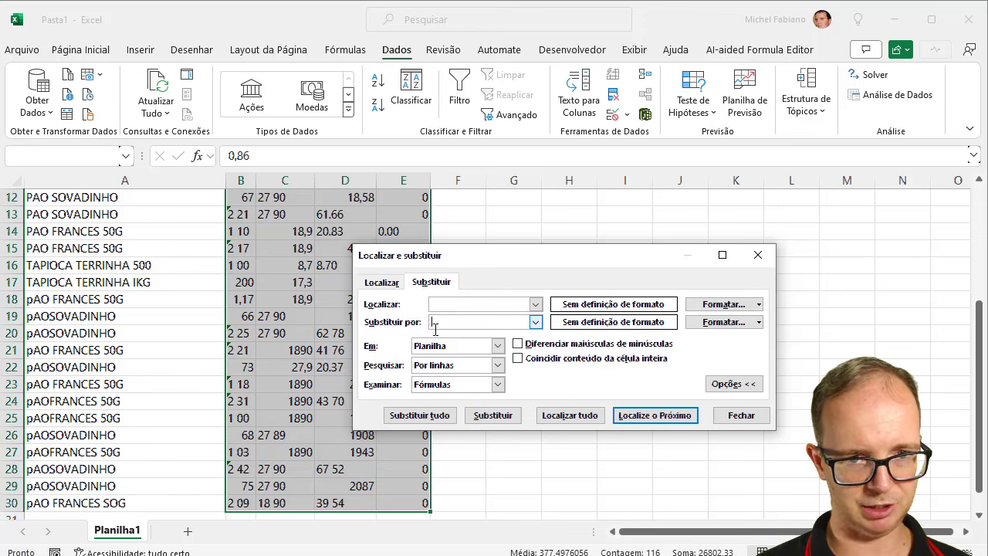
{"action": "left_click", "coordinate": [419, 415]}
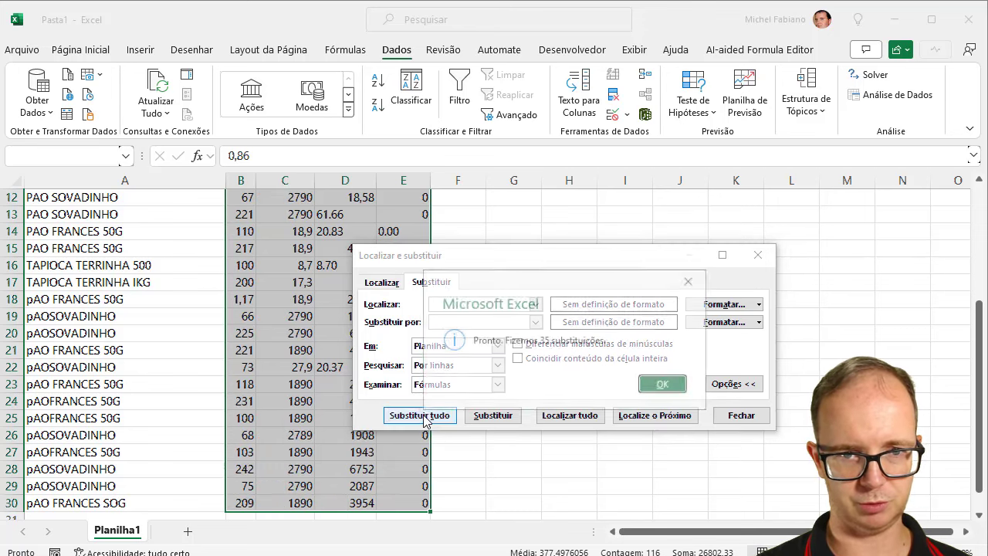
{"action": "left_click", "coordinate": [647, 394]}
- Strip all commas (25 replacements) and dots (10 replacements) from the values
{"action": "left_click", "coordinate": [466, 306]}
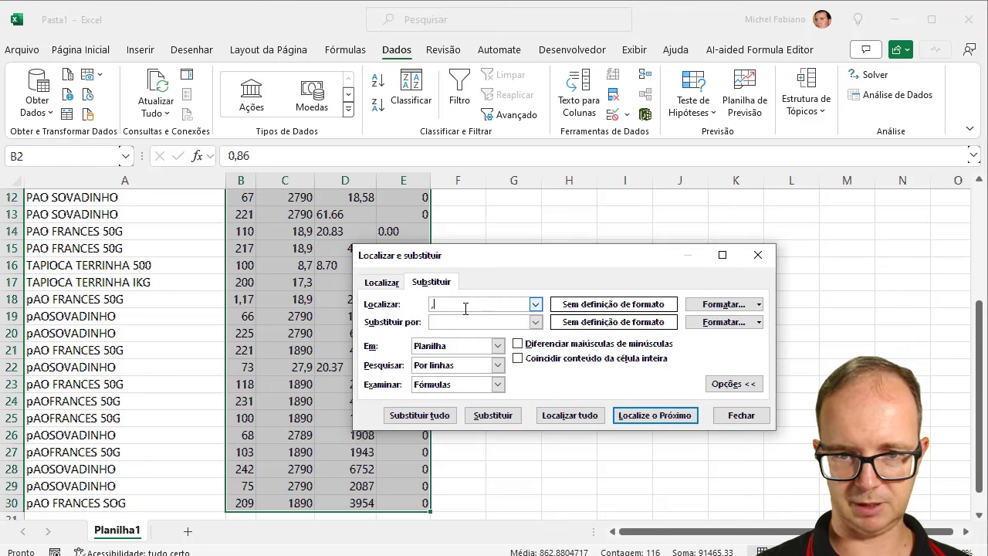
{"action": "left_click", "coordinate": [436, 416]}
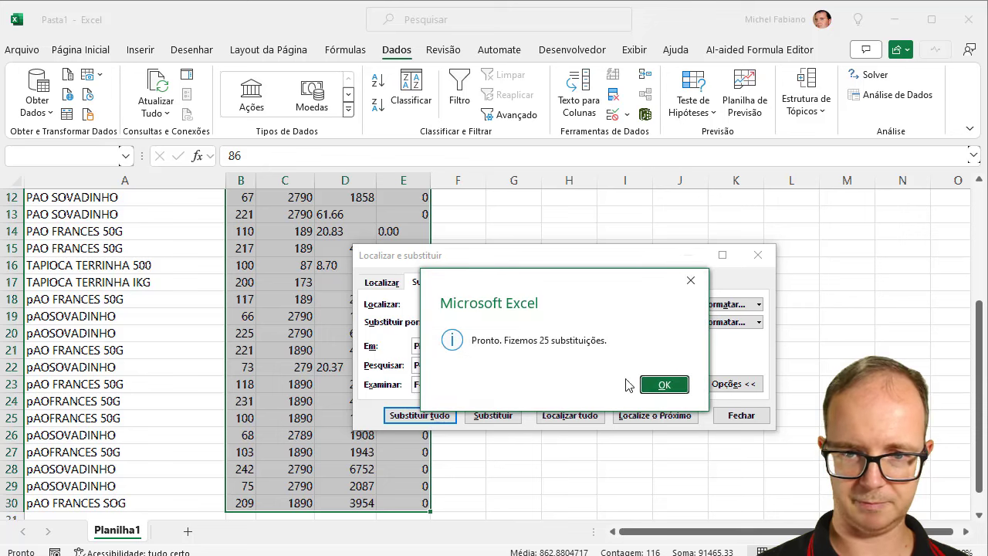
{"action": "left_click", "coordinate": [656, 385]}
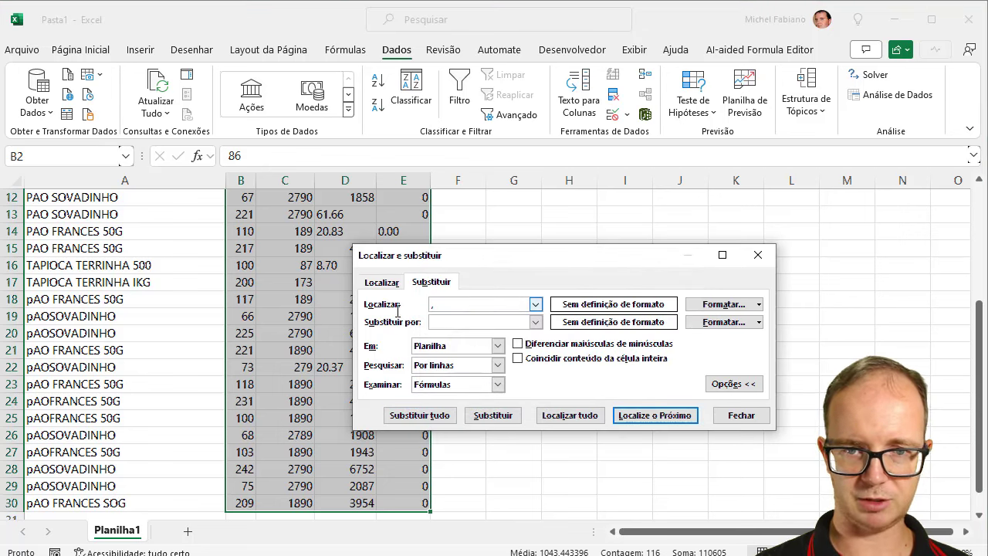
{"action": "double_click", "coordinate": [467, 304]}
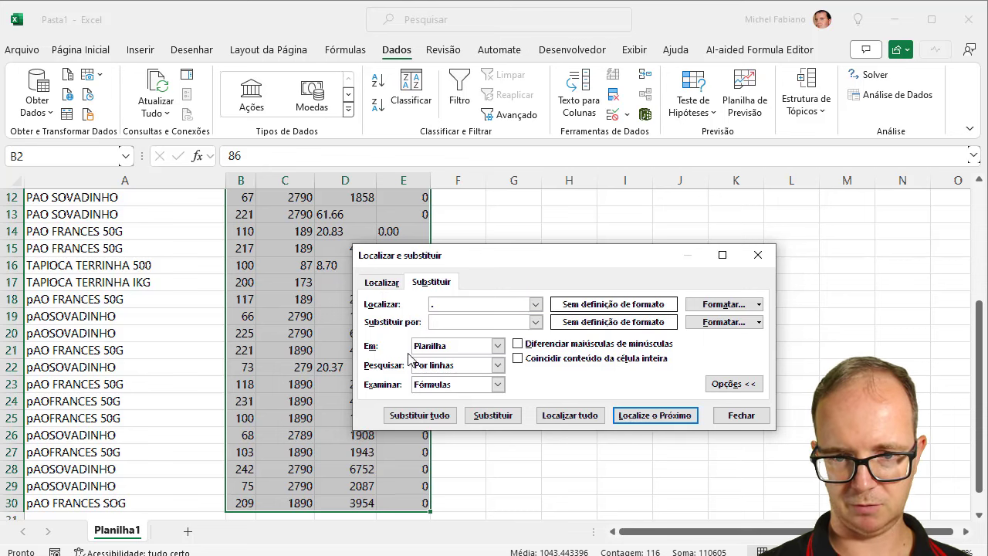
{"action": "left_click", "coordinate": [423, 415]}
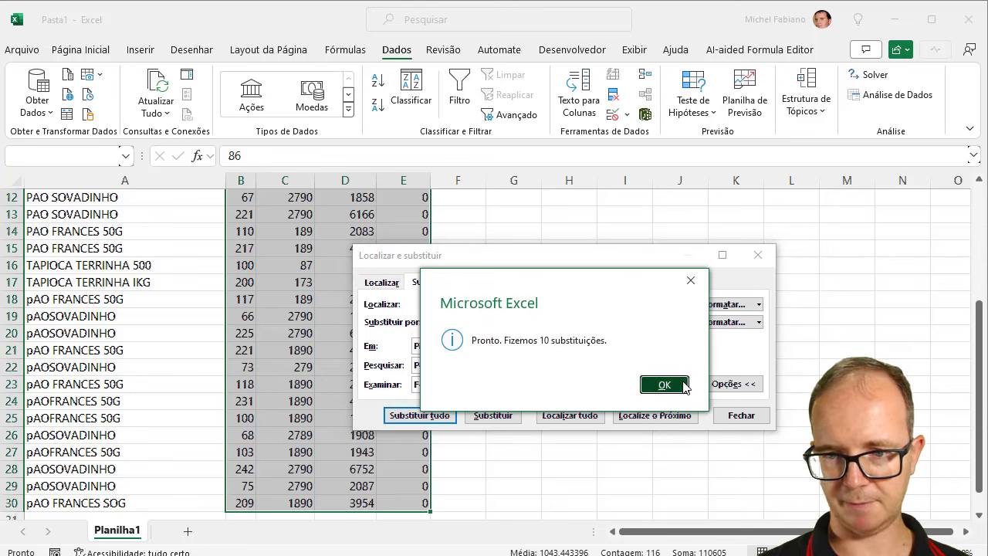
{"action": "left_click", "coordinate": [685, 386]}
{"action": "left_click", "coordinate": [738, 415]}
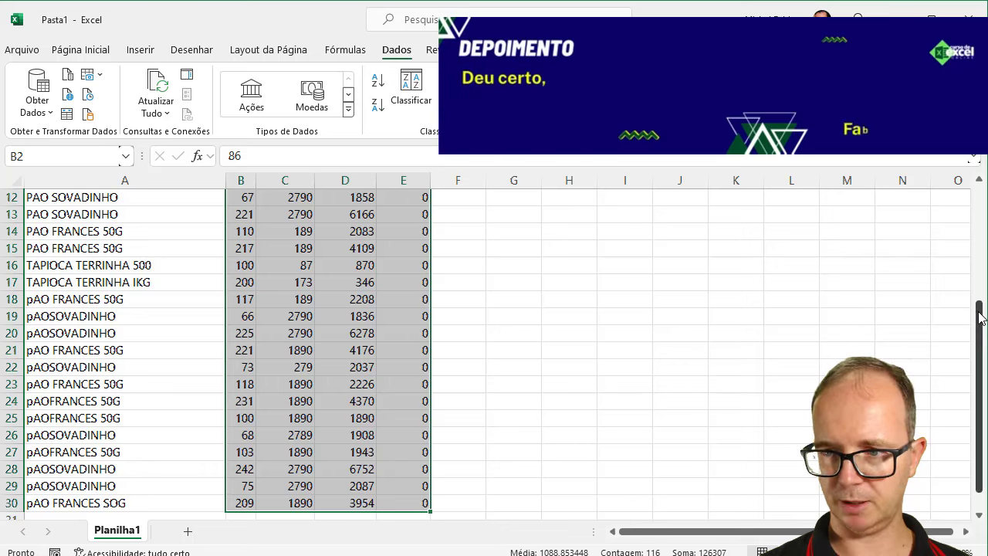
{"action": "left_click_drag", "start_coordinate": [981, 316], "coordinate": [977, 186]}
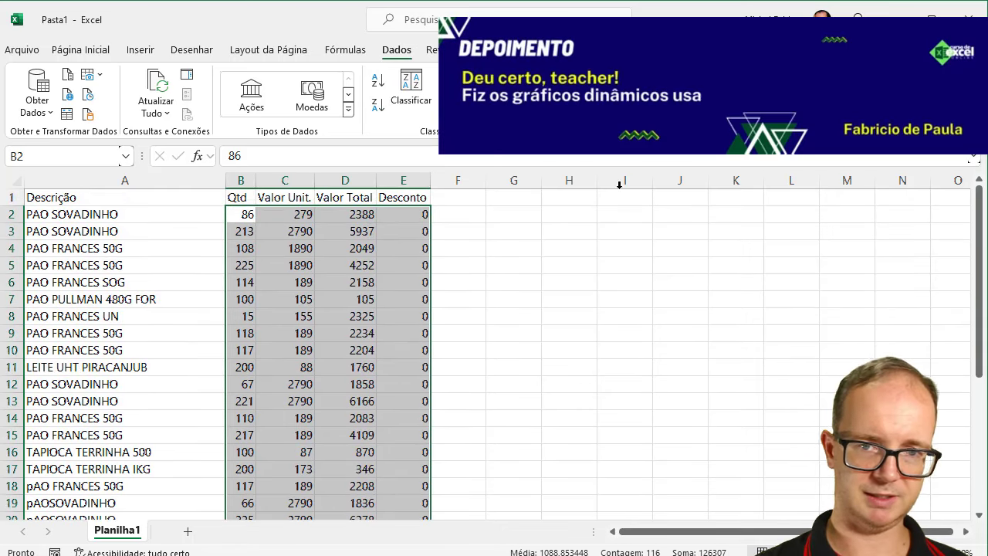
- Enter =B2/100 in G2 and fill it across to column J and down to row 30
{"action": "left_click", "coordinate": [529, 217]}
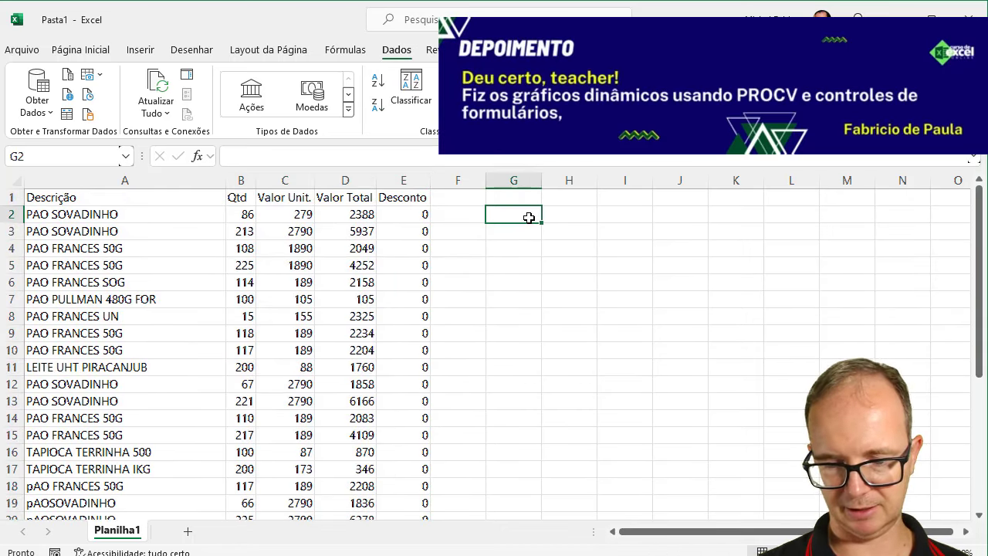
{"action": "type", "text": "="}
{"action": "left_click", "coordinate": [247, 215]}
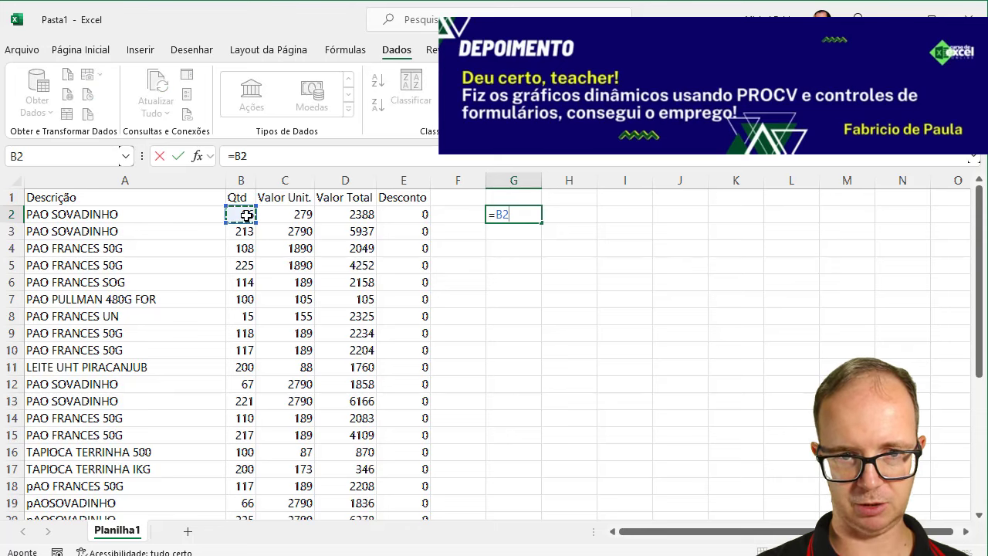
{"action": "type", "text": "/18"}
{"action": "key", "text": "Return"}
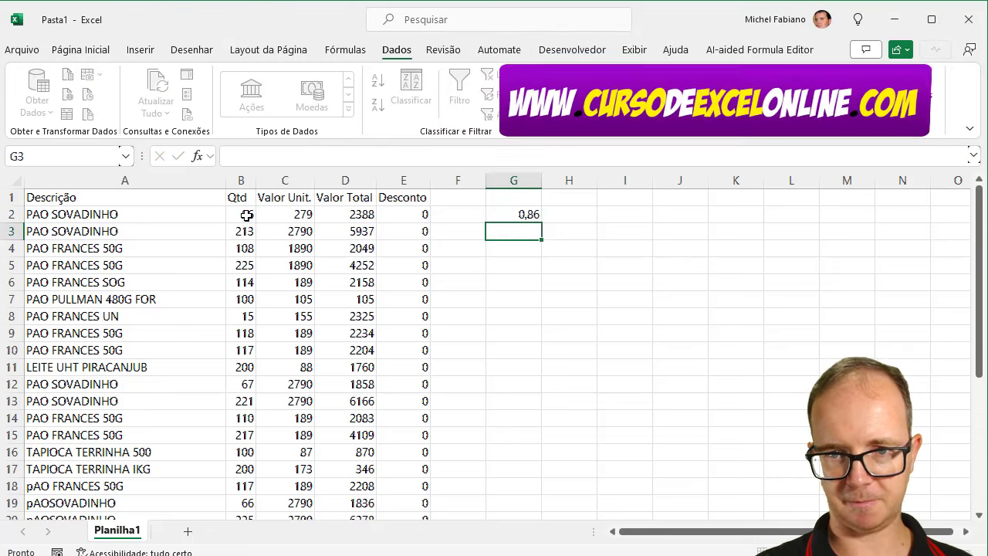
{"action": "left_click", "coordinate": [512, 215]}
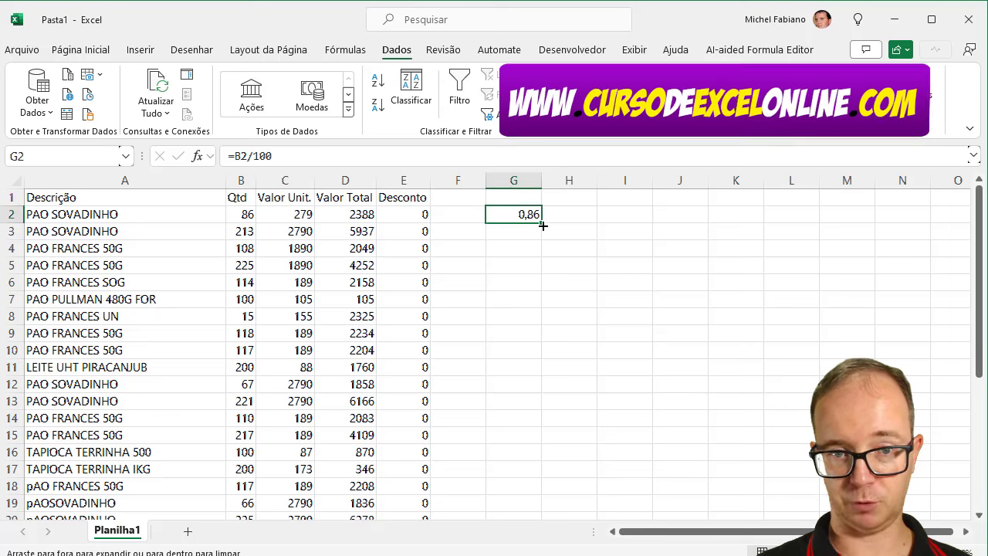
{"action": "mouse_move", "coordinate": [542, 225]}
{"action": "left_mouse_down"}
{"action": "mouse_move", "coordinate": [694, 222]}
{"action": "mouse_move", "coordinate": [747, 524]}
{"action": "mouse_move", "coordinate": [732, 479]}
{"action": "left_mouse_up"}
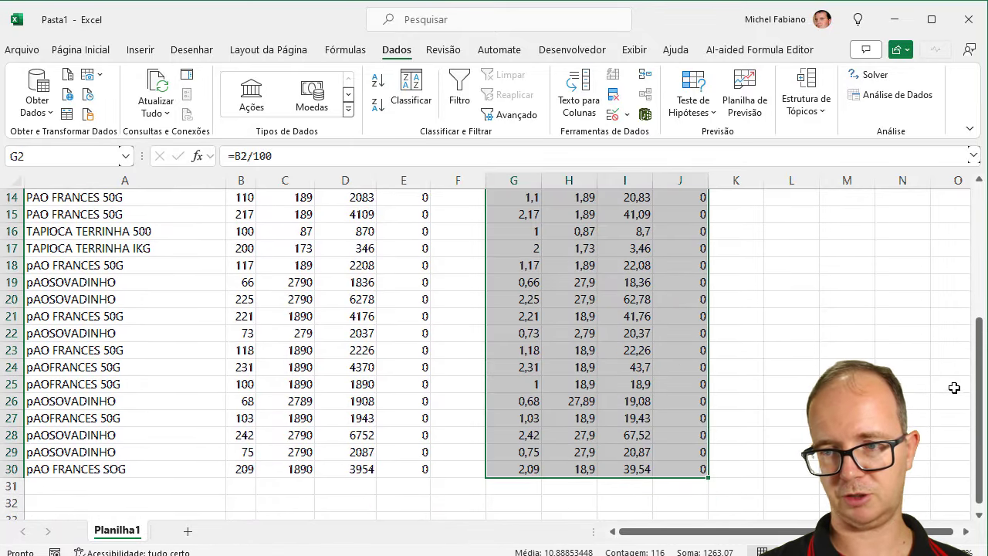
- Paste G2:J30's decimals as values over B2, then clear helper columns G to J
{"action": "left_click_drag", "start_coordinate": [981, 379], "coordinate": [954, 208]}
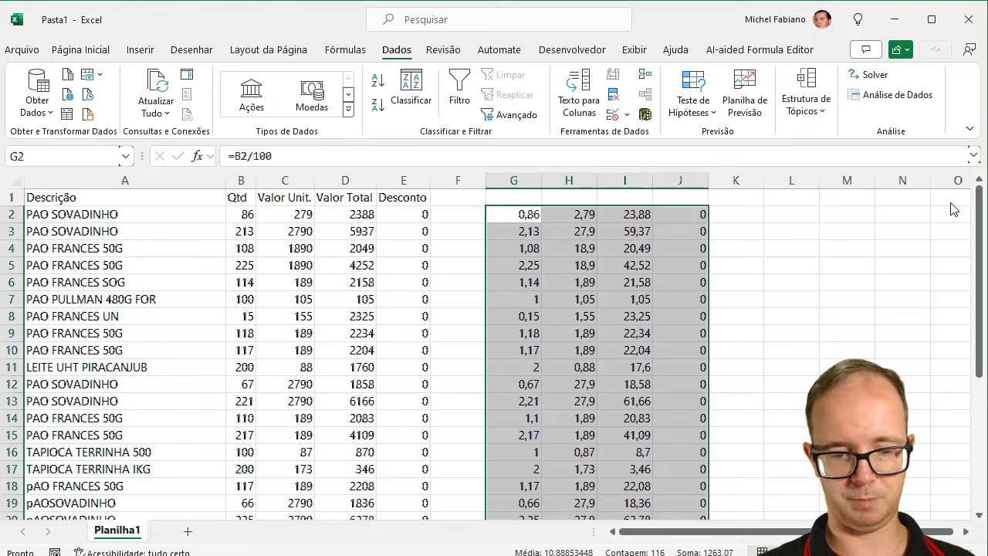
{"action": "key", "text": "ctrl+c"}
{"action": "left_click_drag", "start_coordinate": [272, 218], "coordinate": [345, 299]}
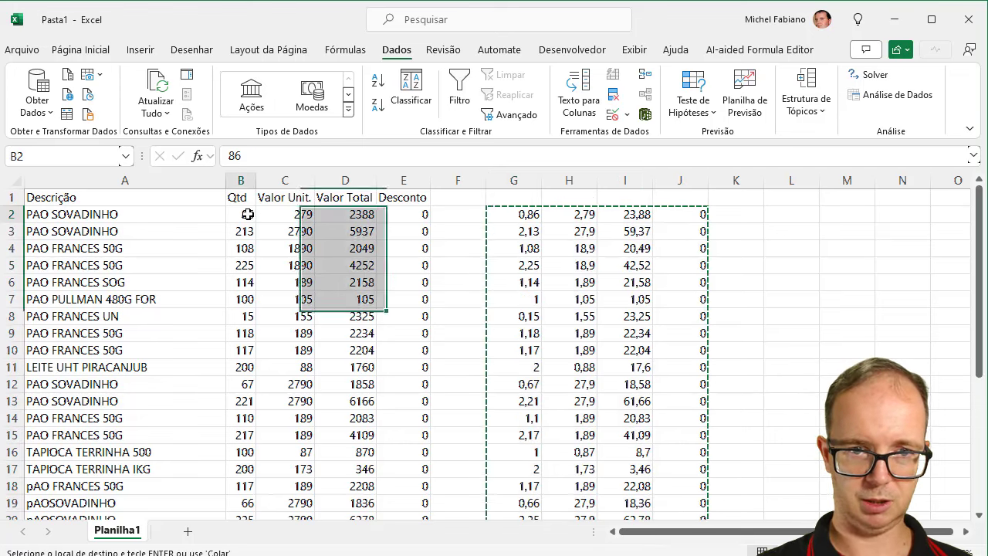
{"action": "left_click", "coordinate": [248, 214]}
{"action": "key", "text": "ctrl+v"}
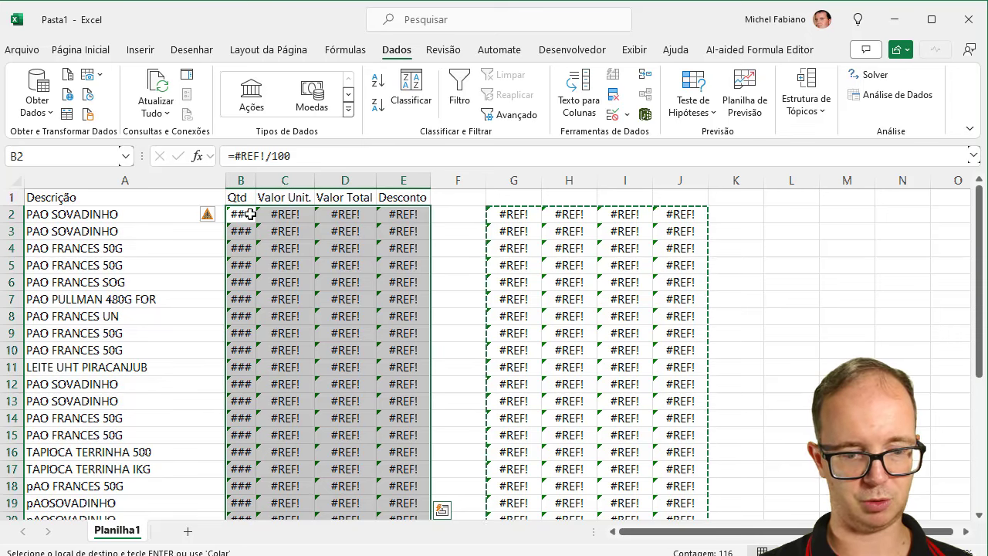
{"action": "key", "text": "ctrl+z"}
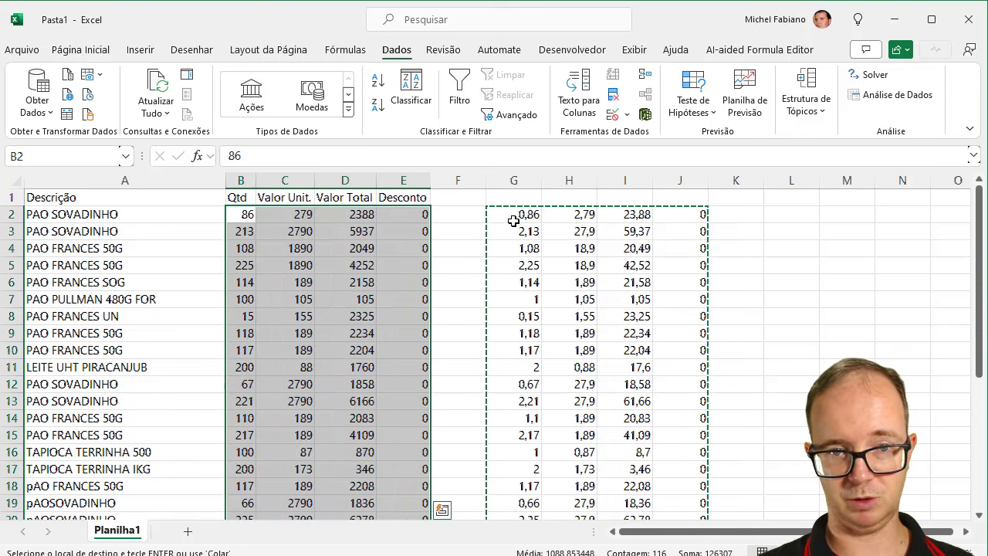
{"action": "left_click", "coordinate": [92, 52]}
{"action": "left_click", "coordinate": [37, 116]}
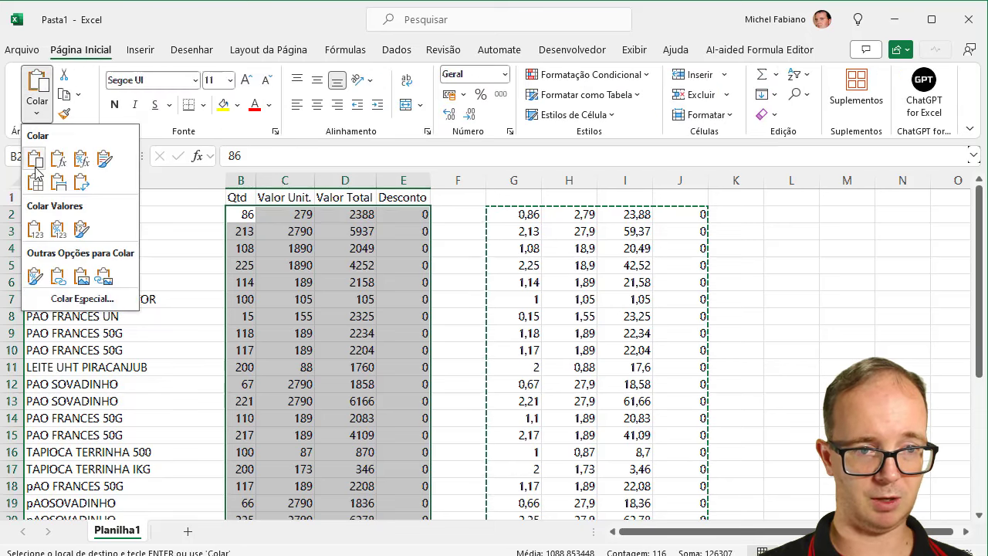
{"action": "left_click", "coordinate": [37, 238]}
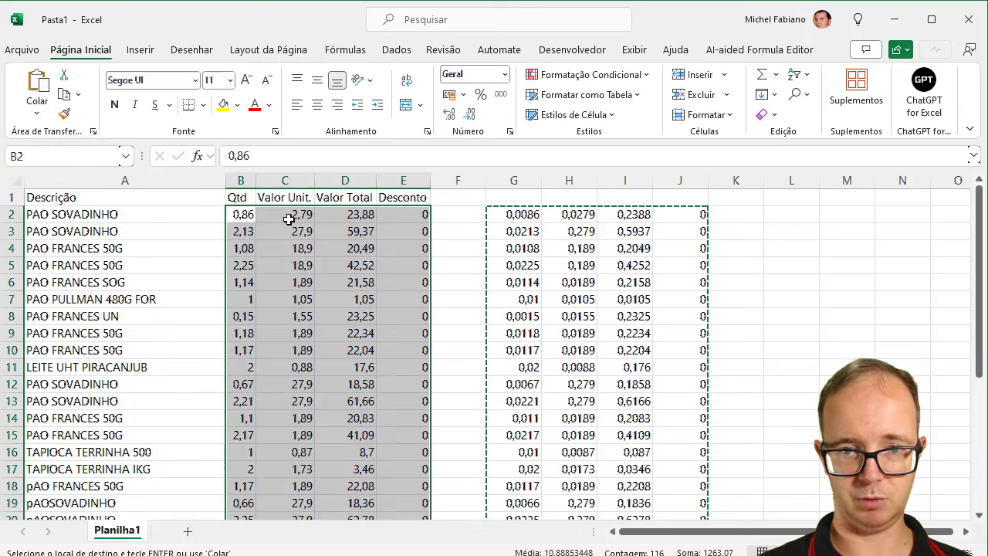
{"action": "left_click_drag", "start_coordinate": [513, 181], "coordinate": [690, 172]}
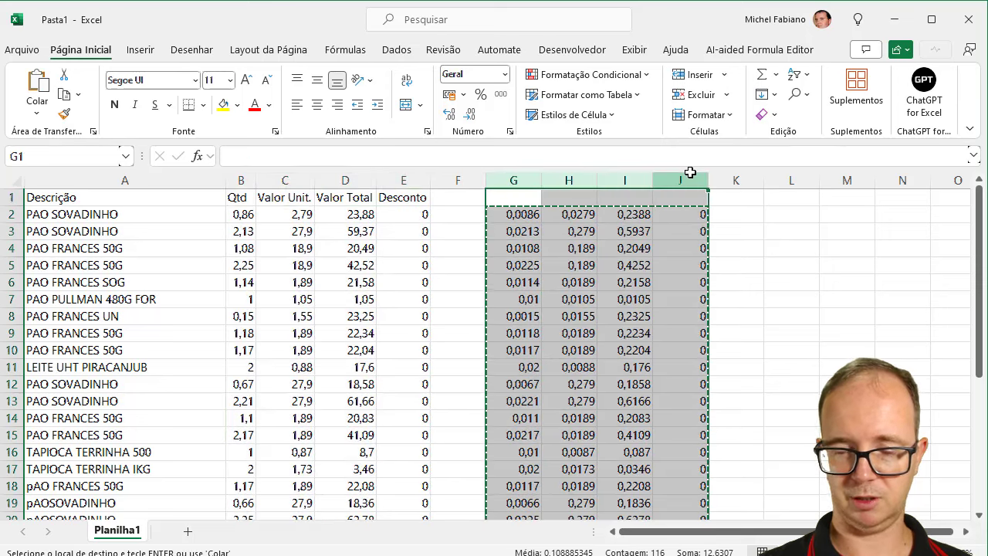
{"action": "key", "text": "Delete"}
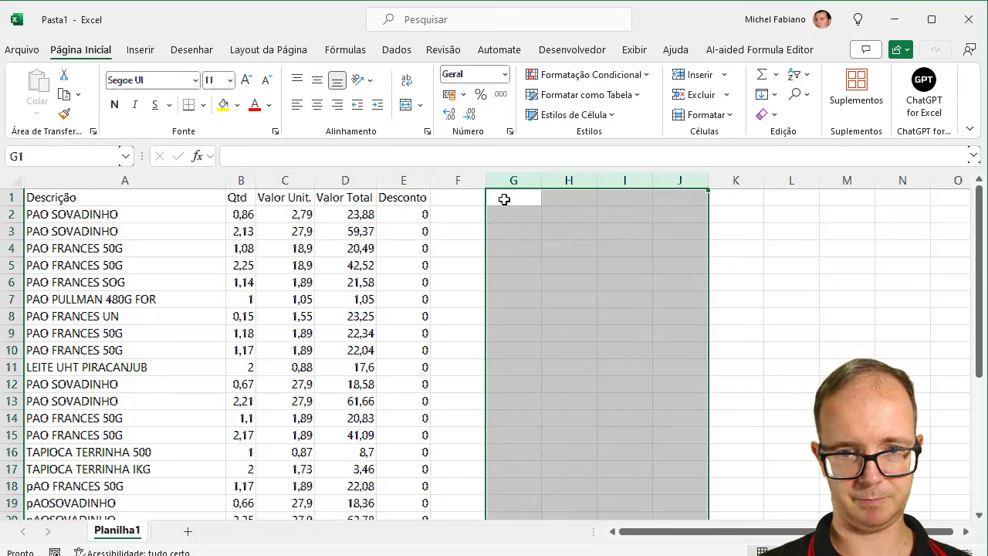
- Head G1 'Total' and enter the formula =B2*C2-D2 in G2
{"action": "left_click", "coordinate": [504, 199]}
{"action": "type", "text": "Total"}
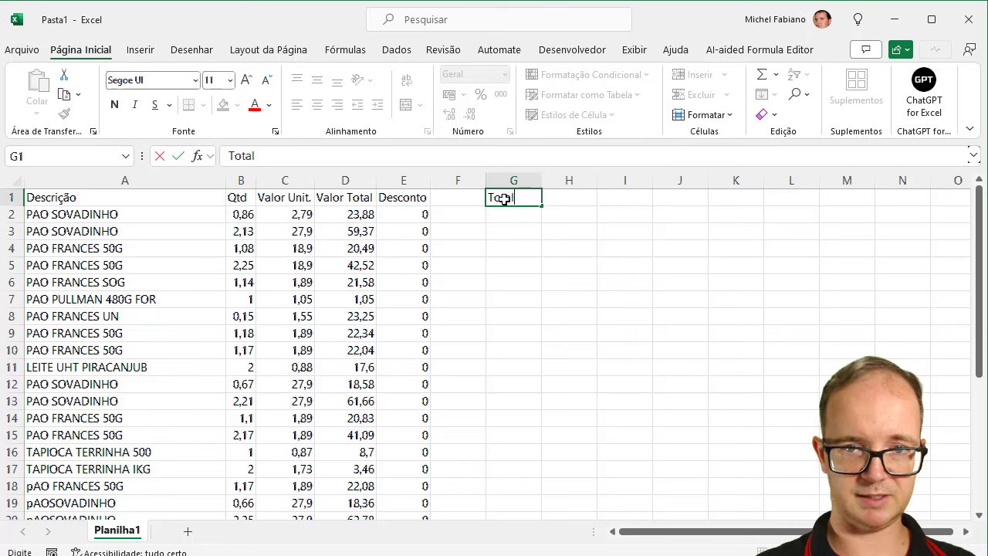
{"action": "key", "text": "Return"}
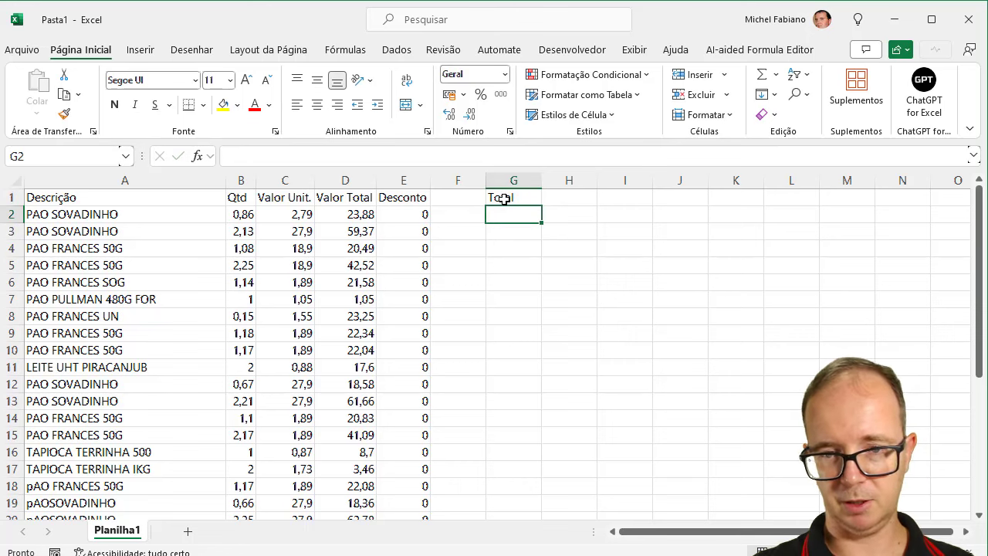
{"action": "type", "text": "="}
{"action": "left_click", "coordinate": [239, 213]}
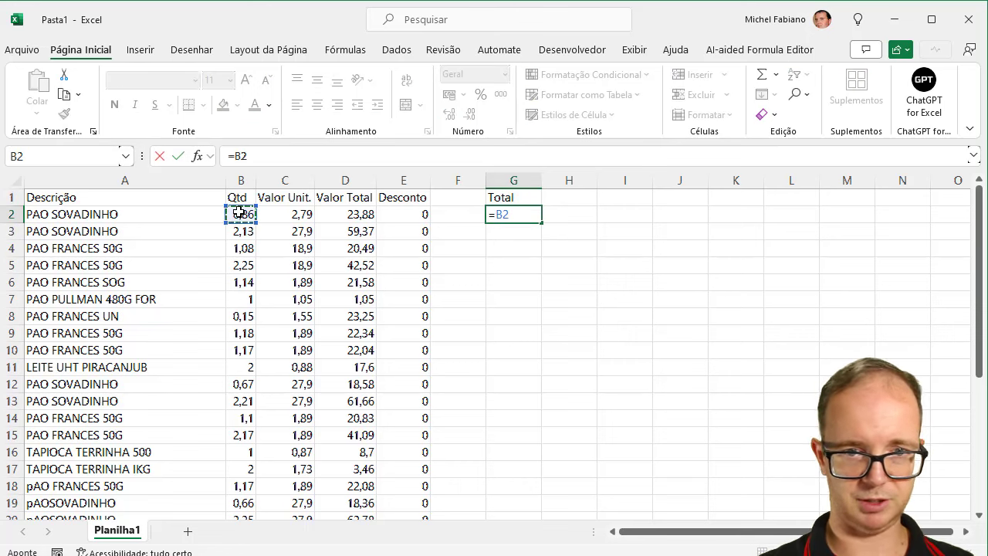
{"action": "type", "text": "*"}
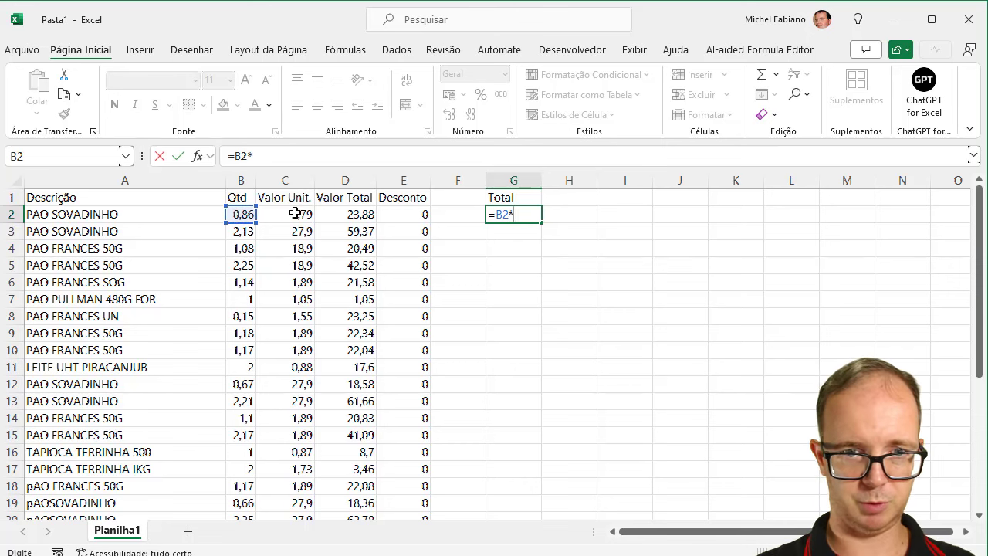
{"action": "left_click", "coordinate": [296, 213]}
{"action": "key", "text": "Return"}
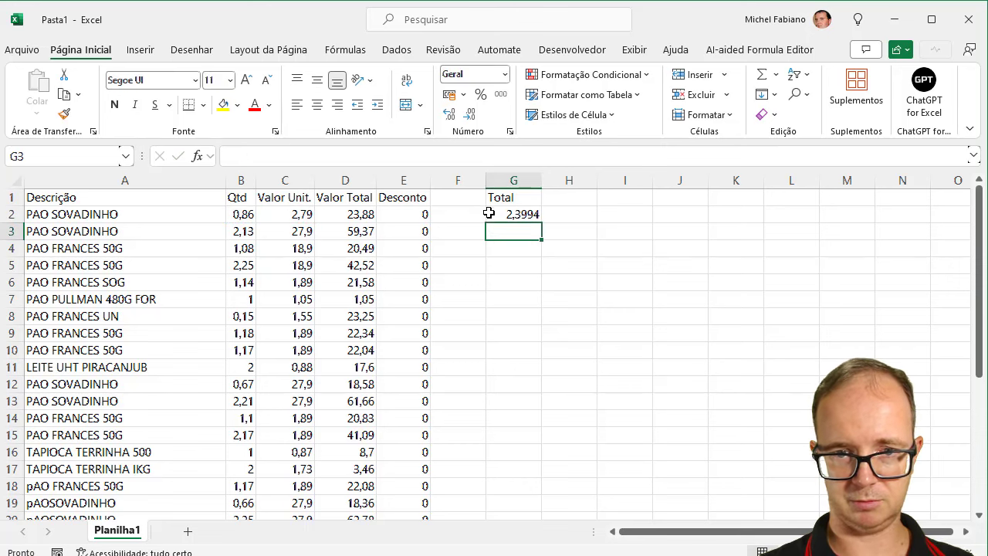
{"action": "left_click", "coordinate": [491, 215]}
{"action": "type", "text": "=B2*C2-"}
{"action": "left_click", "coordinate": [328, 158]}
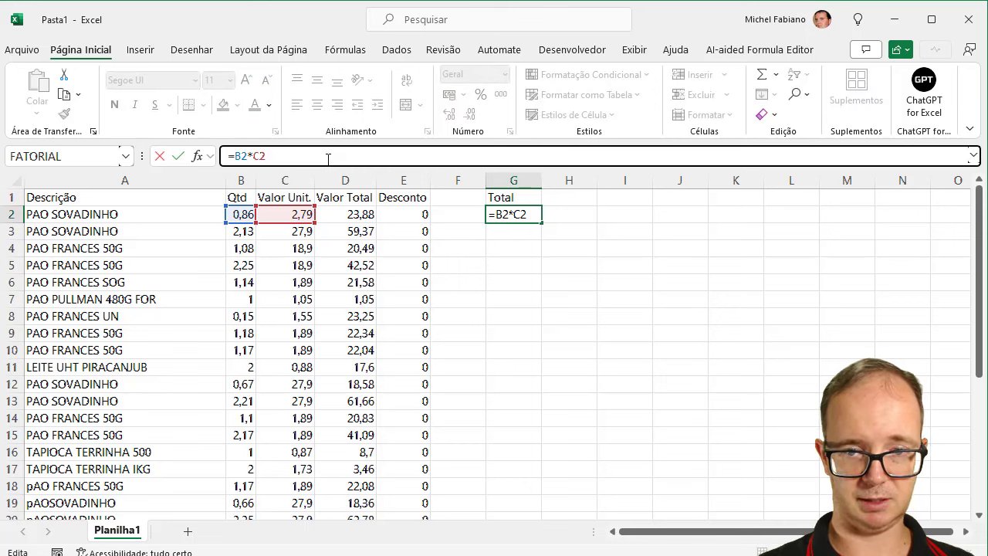
{"action": "left_click", "coordinate": [352, 215]}
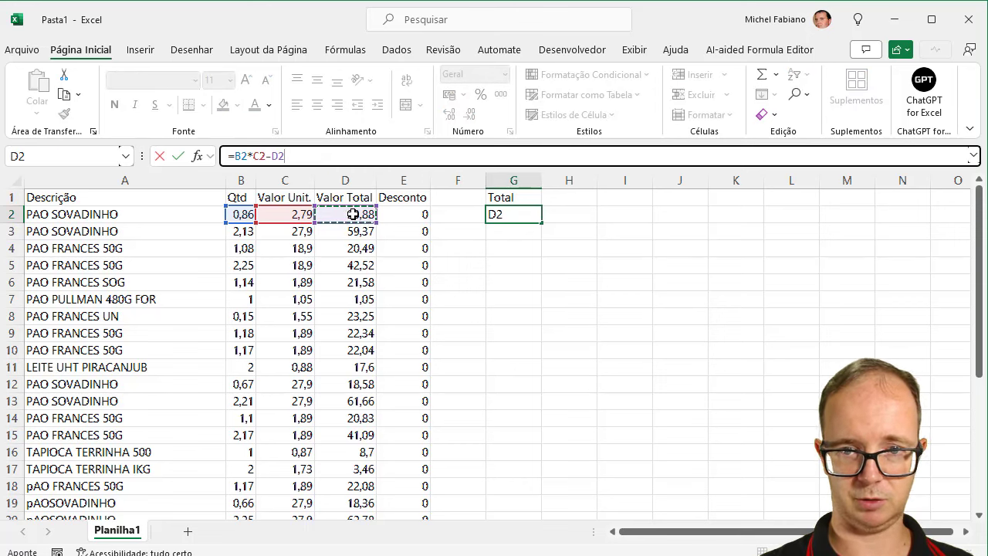
{"action": "key", "text": "Return"}
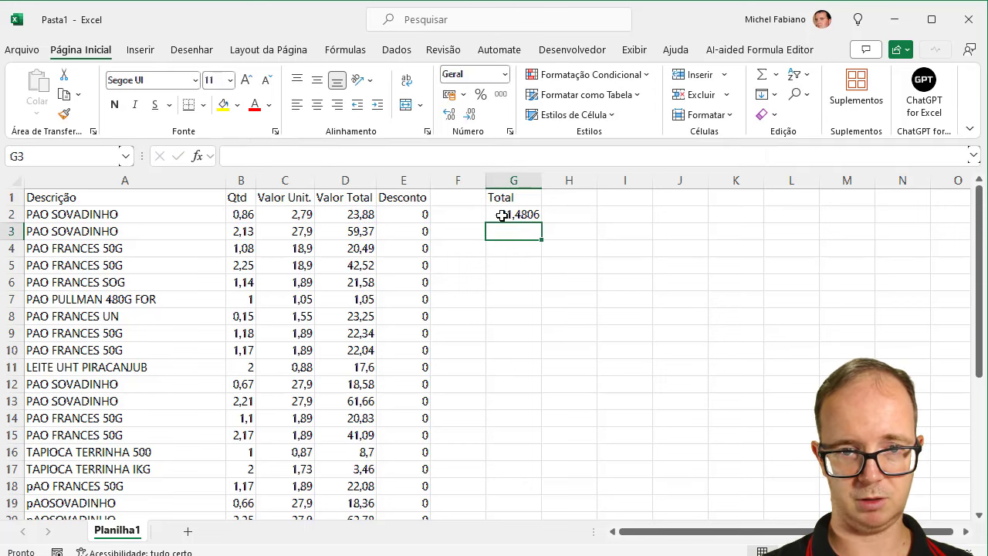
- Fill the Total formula down to row 30 and select B2:G2 to compare
{"action": "left_click", "coordinate": [501, 215]}
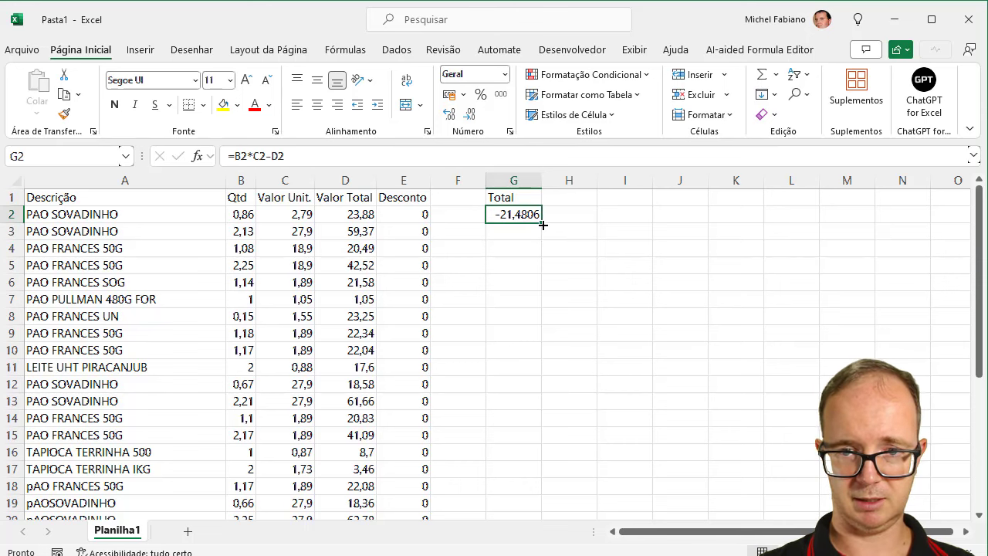
{"action": "left_click_drag", "start_coordinate": [542, 224], "coordinate": [538, 503]}
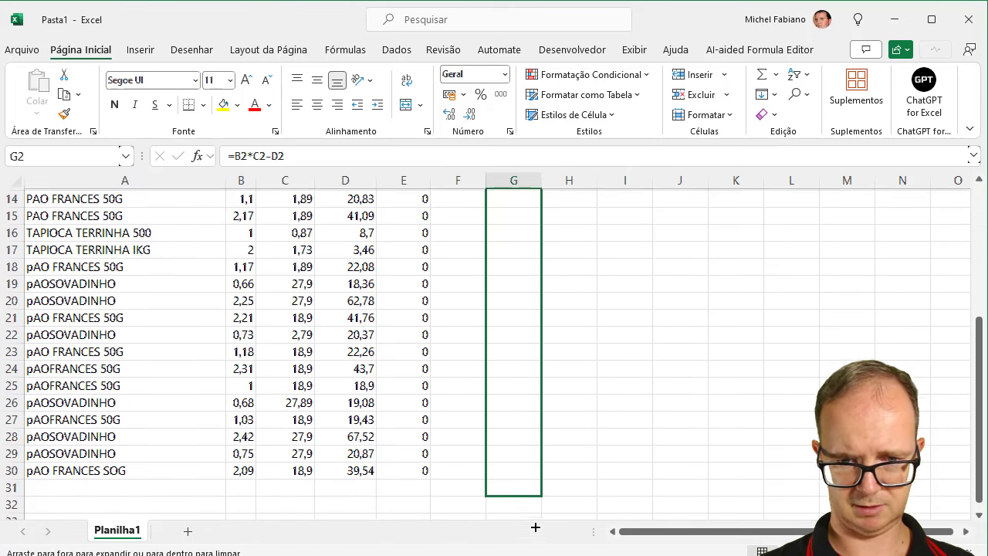
{"action": "left_click_drag", "start_coordinate": [539, 504], "coordinate": [534, 477]}
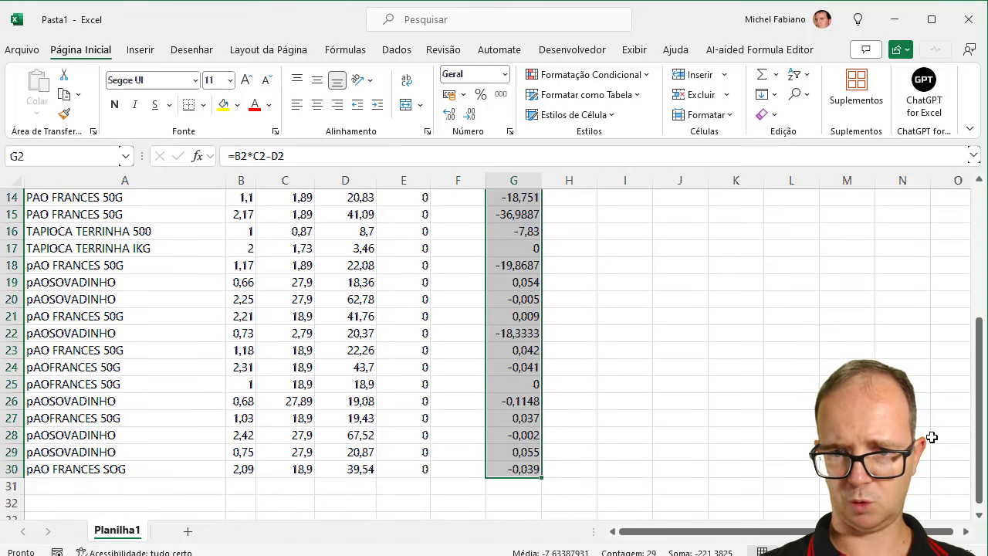
{"action": "left_click_drag", "start_coordinate": [976, 407], "coordinate": [957, 229]}
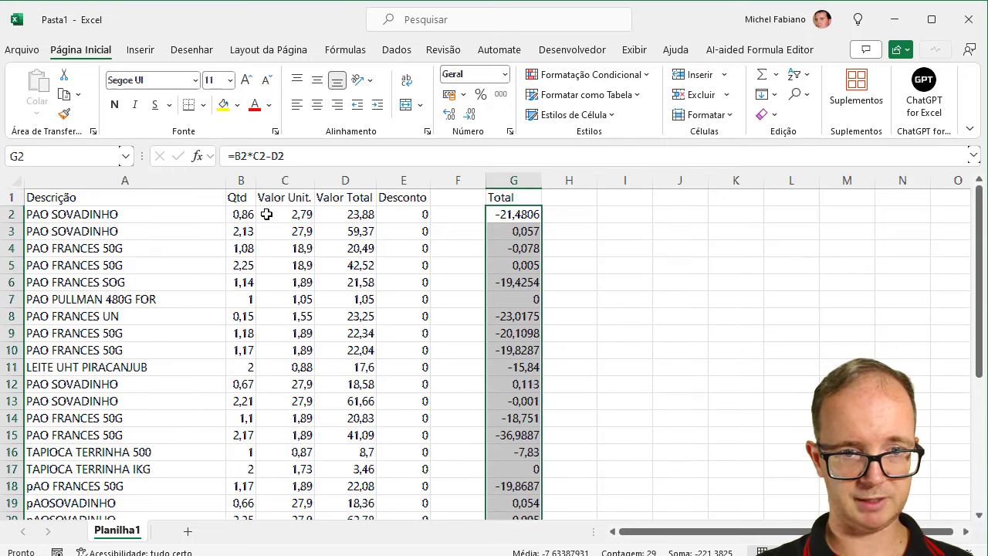
{"action": "left_click_drag", "start_coordinate": [241, 214], "coordinate": [538, 216]}
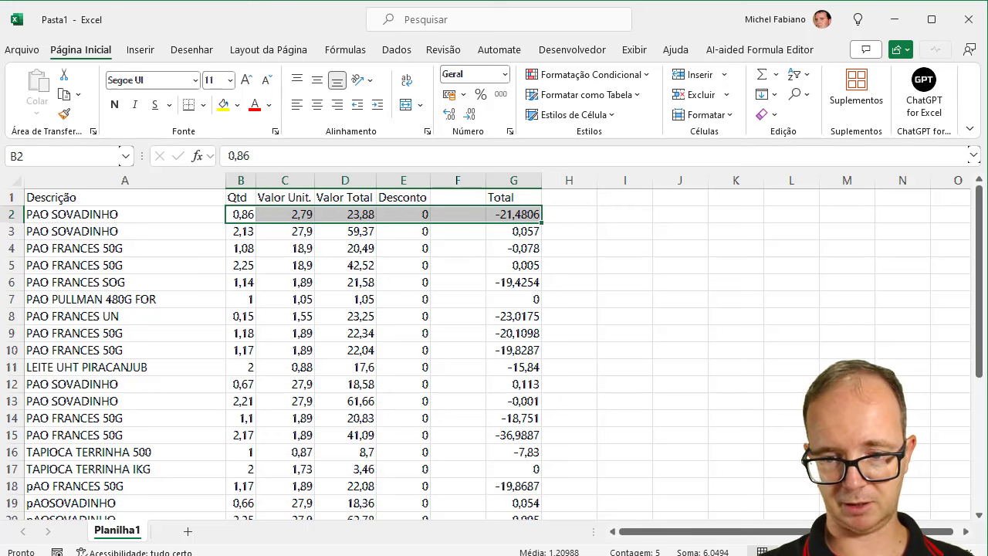
- Check the invoice and correct the C2 unit price to 27,9
{"action": "key", "text": "alt+Tab"}
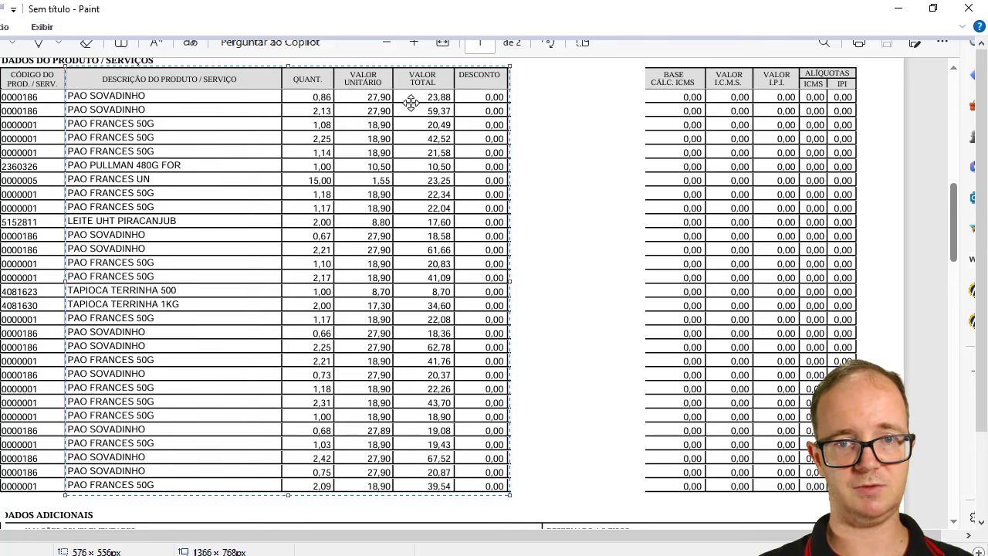
{"action": "key", "text": "alt+Tab"}
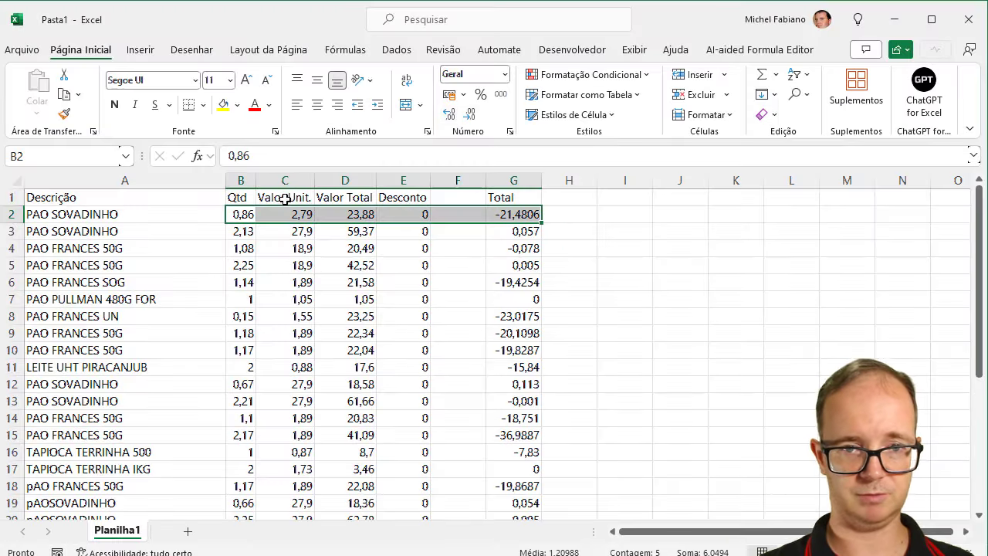
{"action": "double_click", "coordinate": [306, 215]}
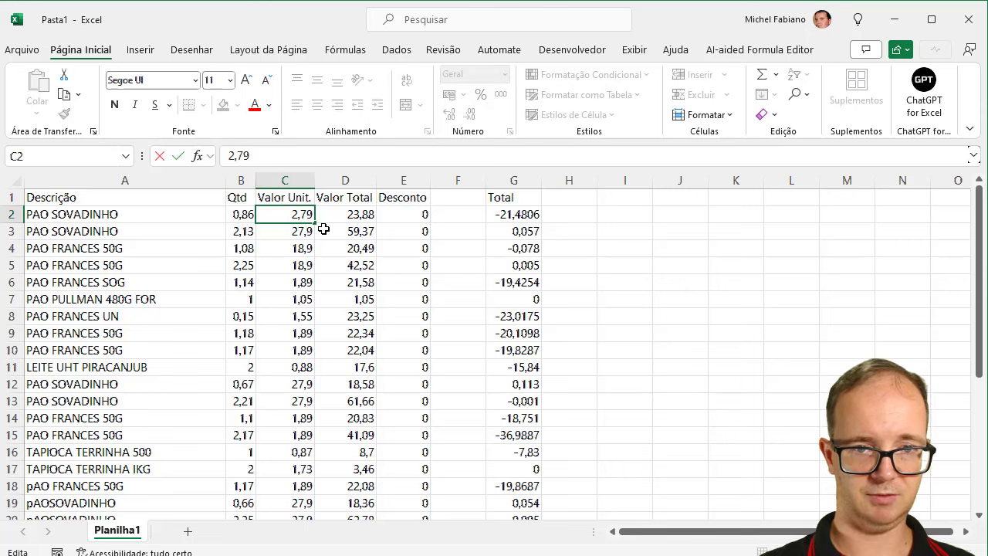
{"action": "key", "text": "BackSpace"}
{"action": "type", "text": "7,"}
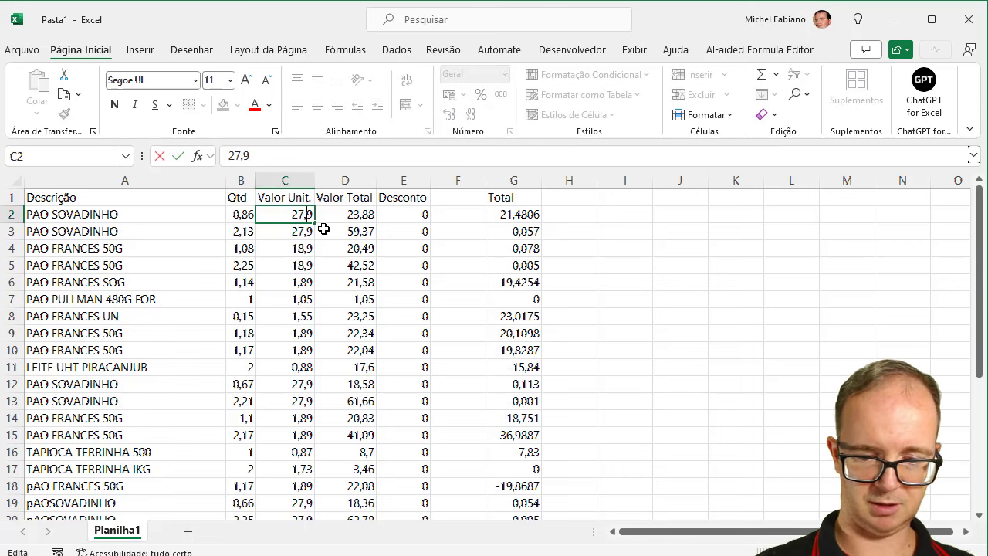
{"action": "key", "text": "Tab"}
{"action": "key", "text": "Tab"}
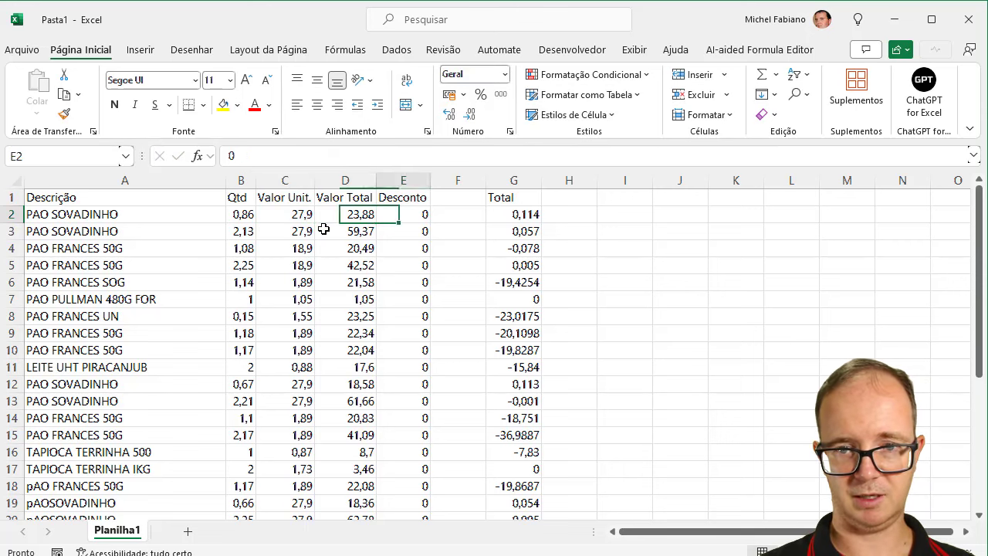
{"action": "key", "text": "Tab"}
{"action": "key", "text": "Tab"}
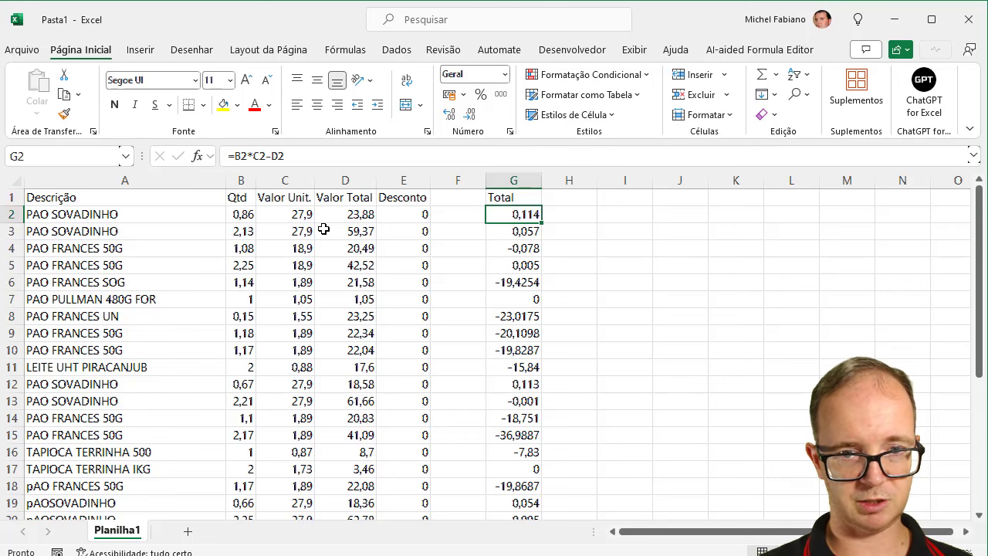
- Correct the C6 unit price to 18,9
{"action": "key", "text": "Down"}
{"action": "key", "text": "Down"}
{"action": "key", "text": "Down"}
{"action": "key", "text": "Down"}
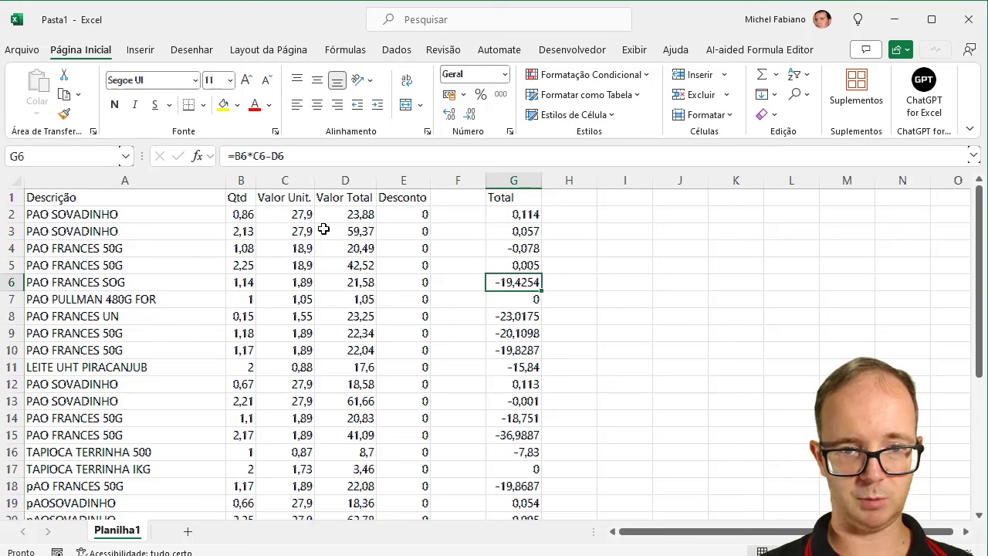
{"action": "key", "text": "Left"}
{"action": "key", "text": "Left"}
{"action": "key", "text": "Left"}
{"action": "key", "text": "Left"}
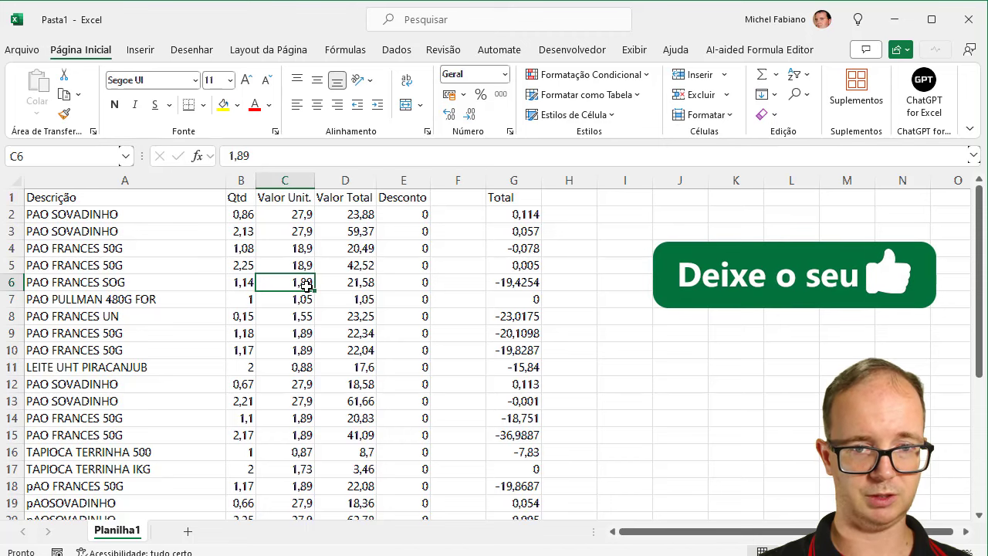
{"action": "key", "text": "F2"}
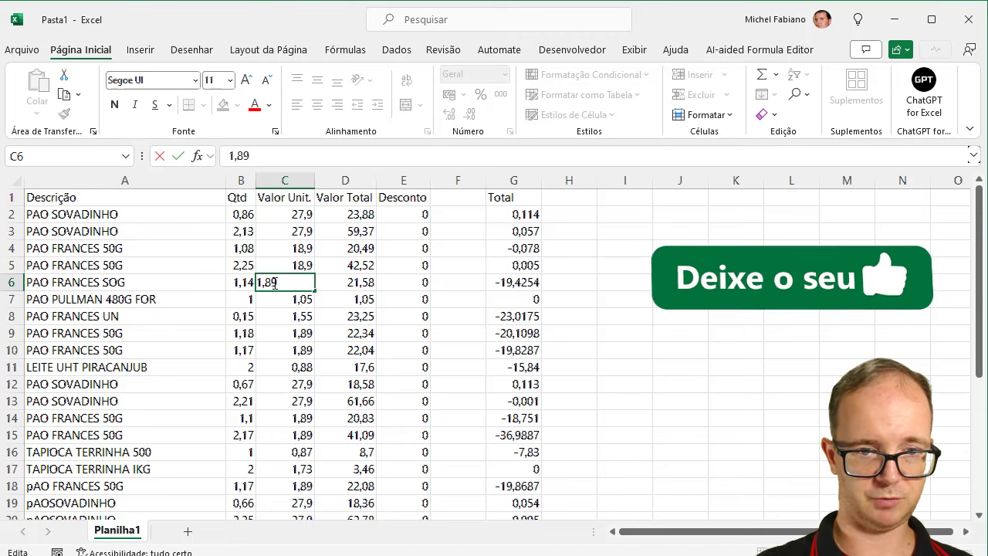
{"action": "key", "text": "Left"}
{"action": "key", "text": "BackSpace"}
{"action": "key", "text": "BackSpace"}
{"action": "type", "text": "8,"}
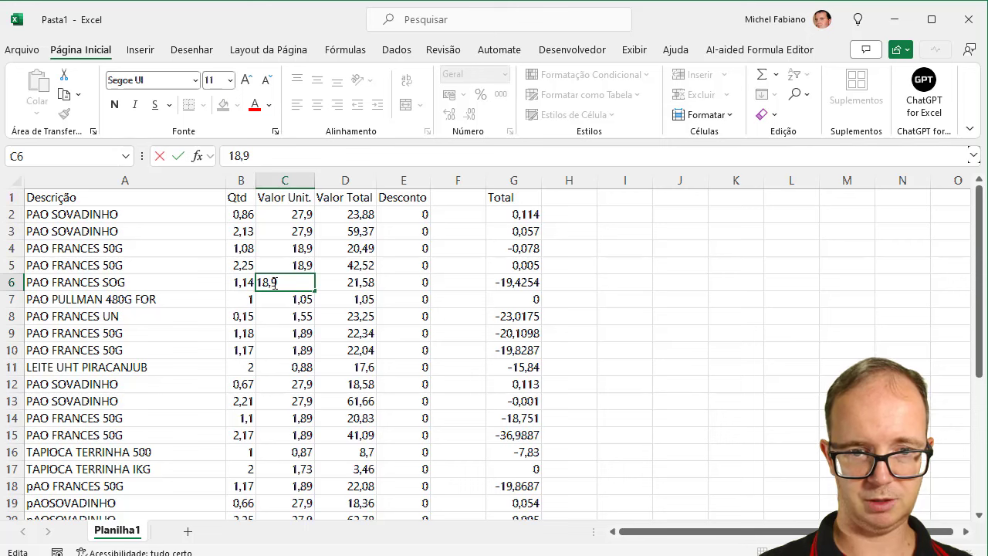
{"action": "key", "text": "Return"}
{"action": "key", "text": "Down"}
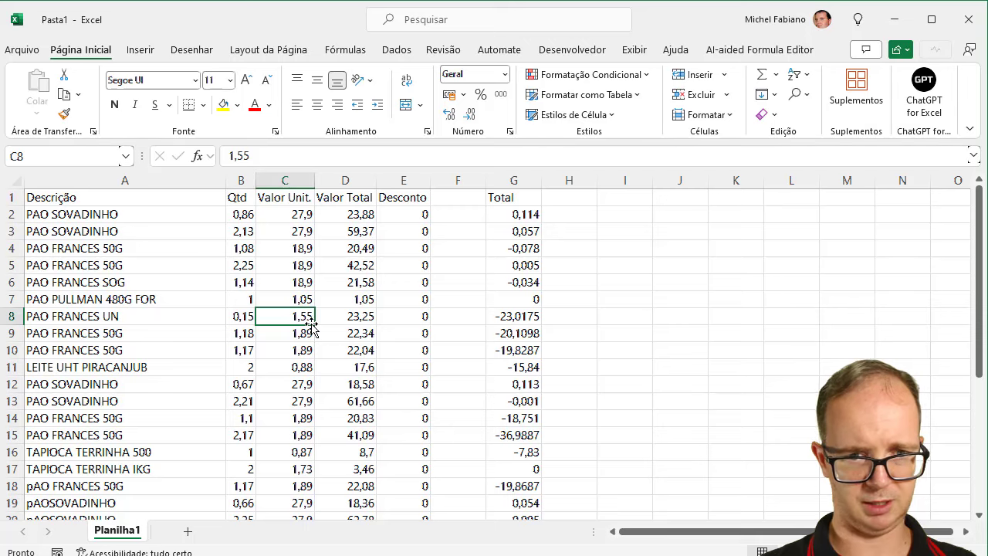
- Check the invoice and set the B8 quantity to 15
{"action": "key", "text": "alt+Tab"}
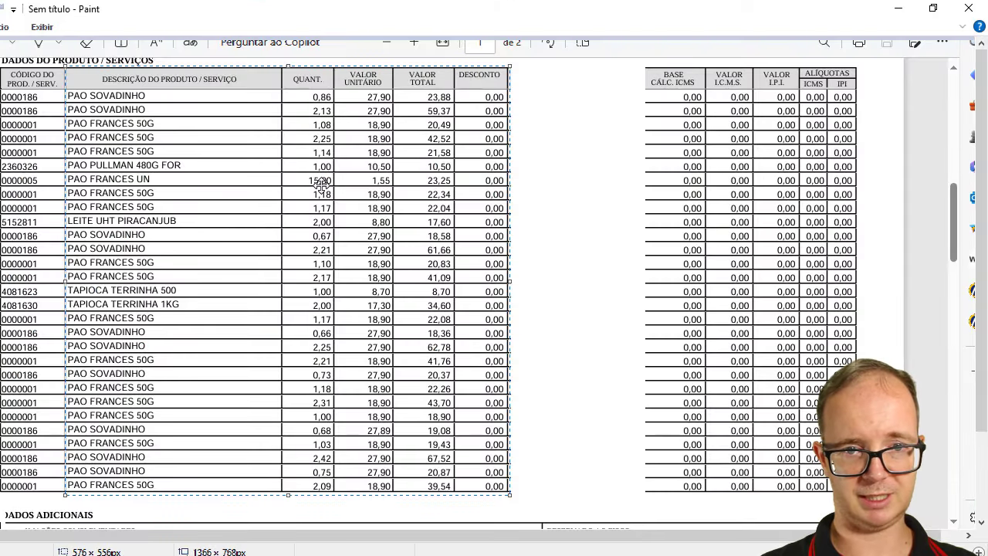
{"action": "key", "text": "alt+Tab"}
{"action": "left_click", "coordinate": [236, 316]}
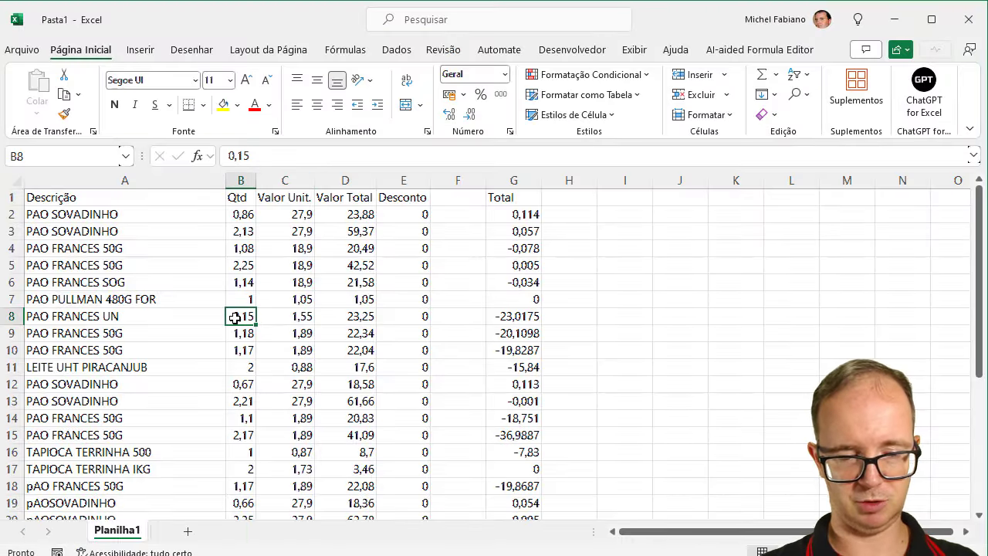
{"action": "type", "text": "15"}
{"action": "key", "text": "Tab"}
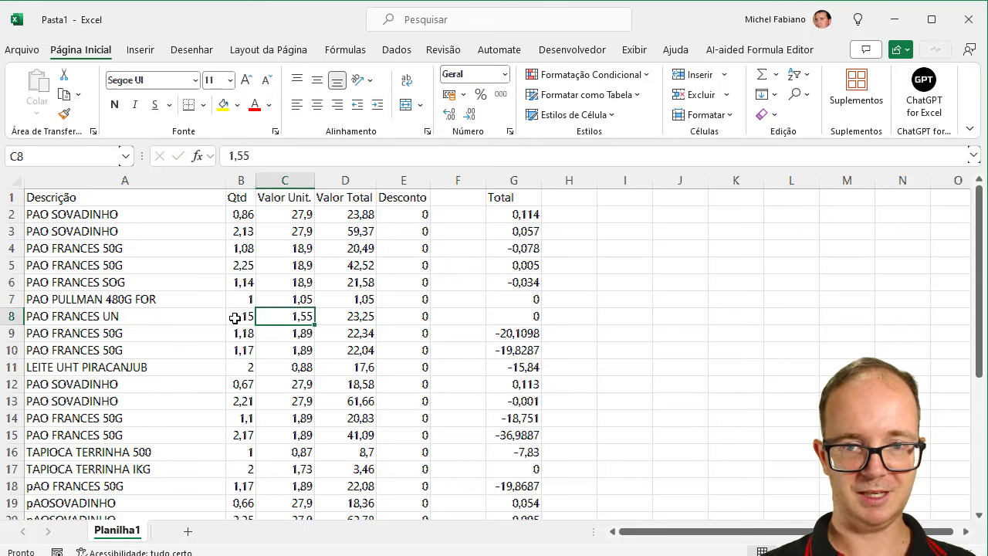
{"action": "key", "text": "Down"}
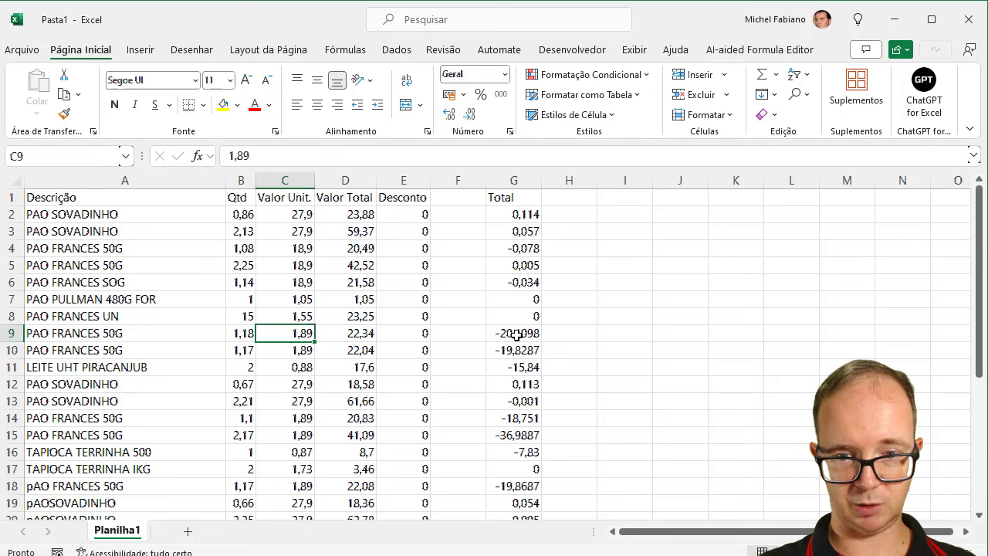
- Set the C9 and C10 unit prices to 18,9
{"action": "left_click_drag", "start_coordinate": [517, 334], "coordinate": [524, 369]}
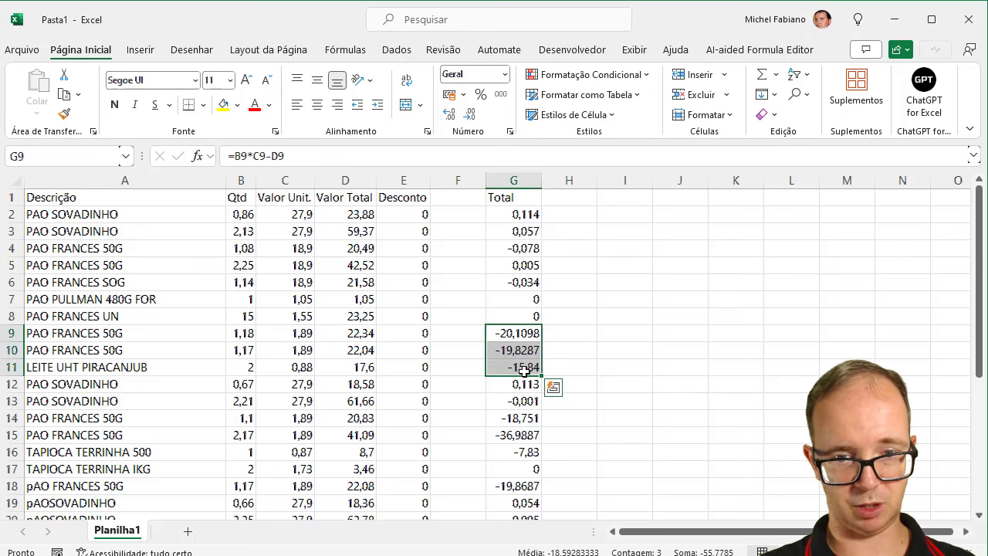
{"action": "left_click", "coordinate": [301, 334]}
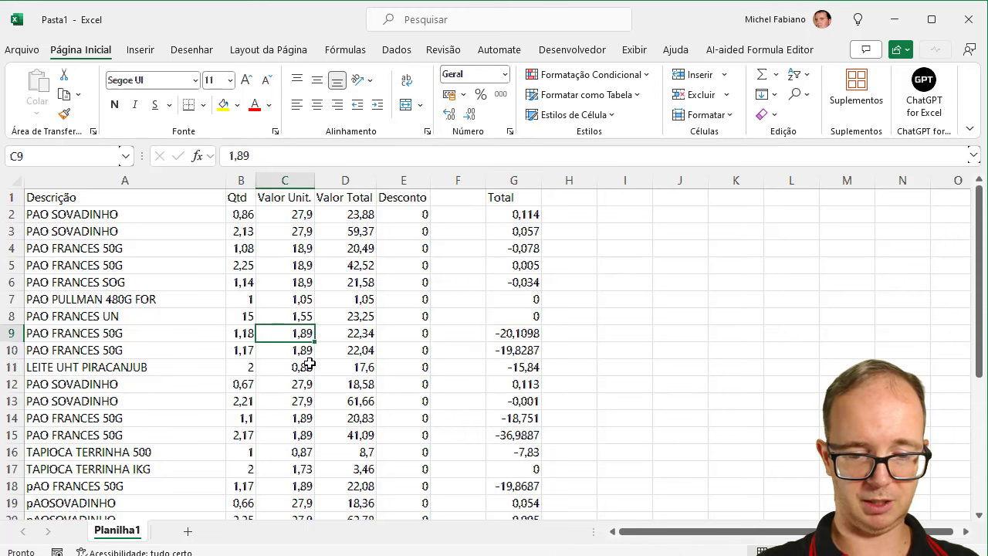
{"action": "type", "text": "18"}
{"action": "key", "text": "Return"}
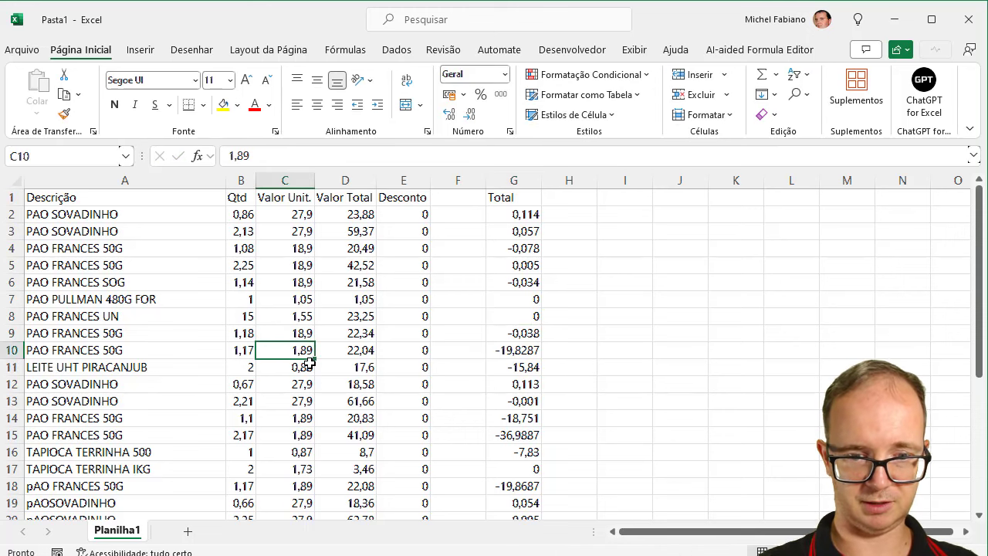
{"action": "type", "text": "18"}
{"action": "key", "text": "Return"}
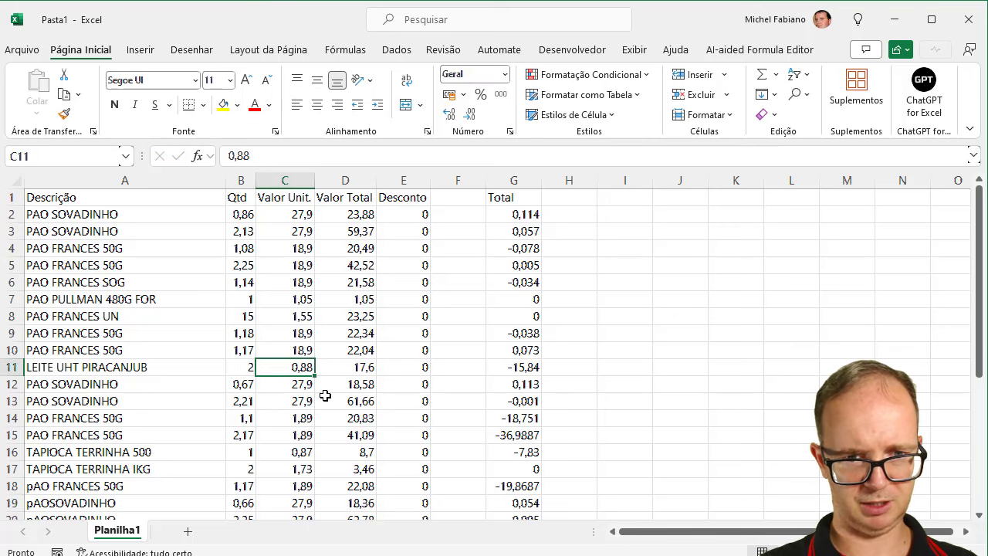
- Set the LEITE UHT PIRACANJUB price in C11 to 8,80 after checking the invoice
{"action": "key", "text": "alt+Tab"}
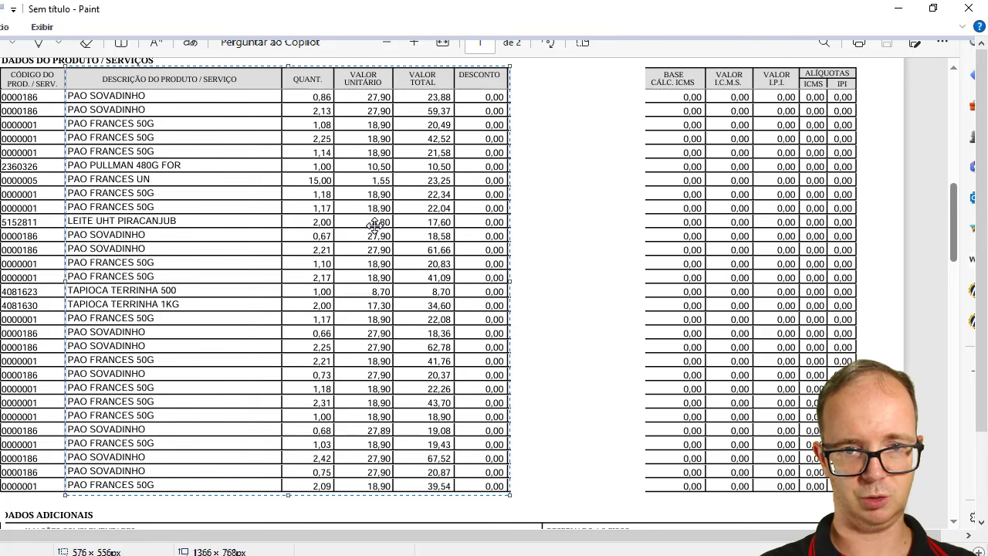
{"action": "key", "text": "alt+Tab"}
{"action": "type", "text": "8"}
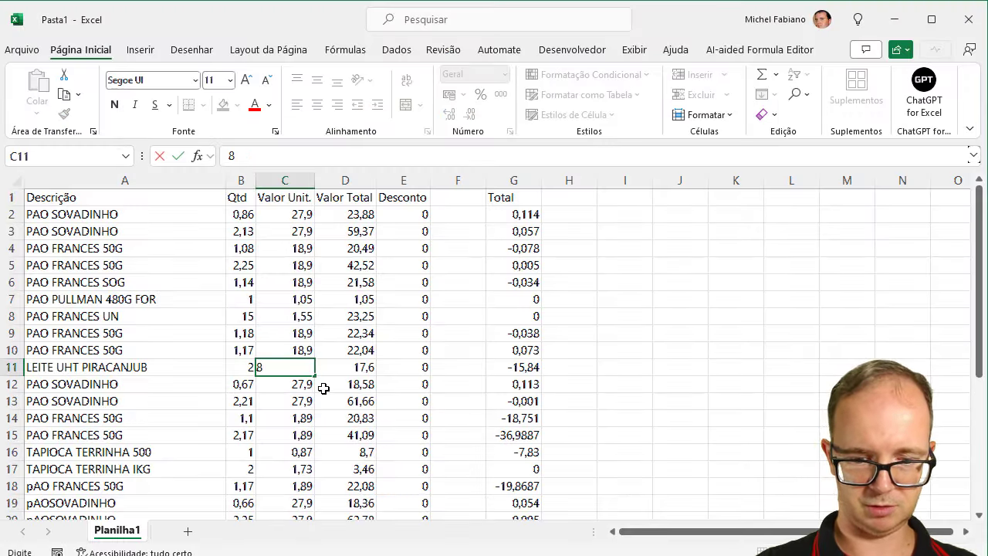
{"action": "type", "text": ",80"}
{"action": "key", "text": "Return"}
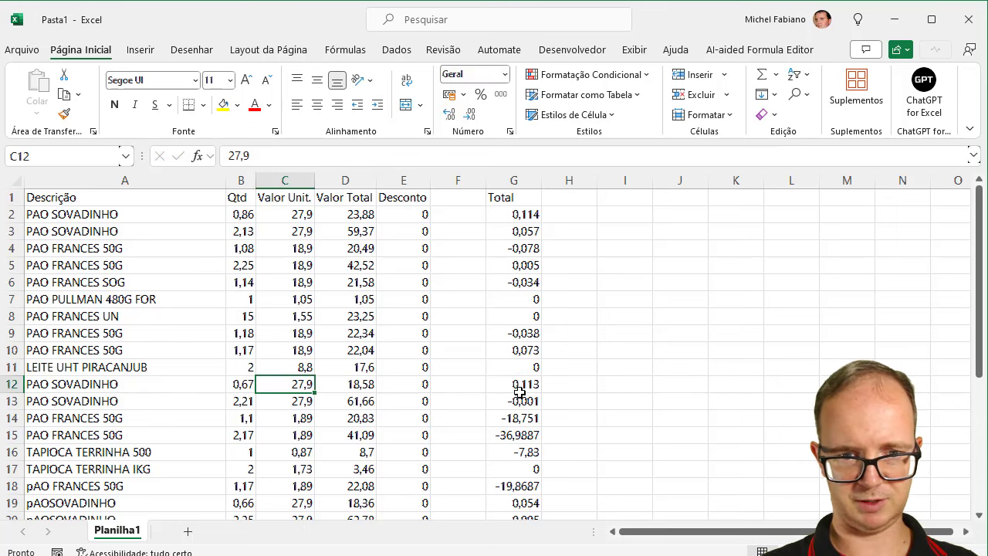
{"action": "key", "text": "alt+Tab"}
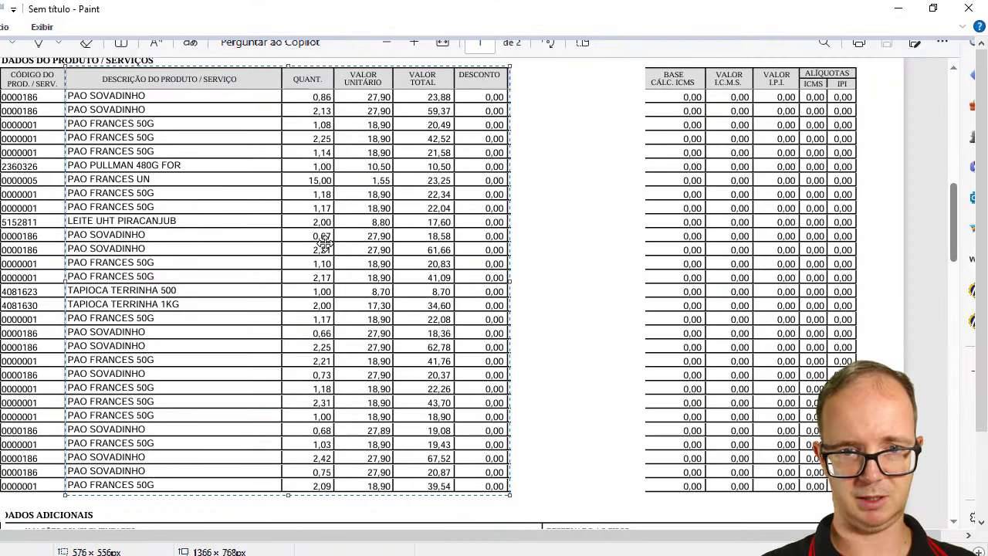
{"action": "key", "text": "alt+Tab"}
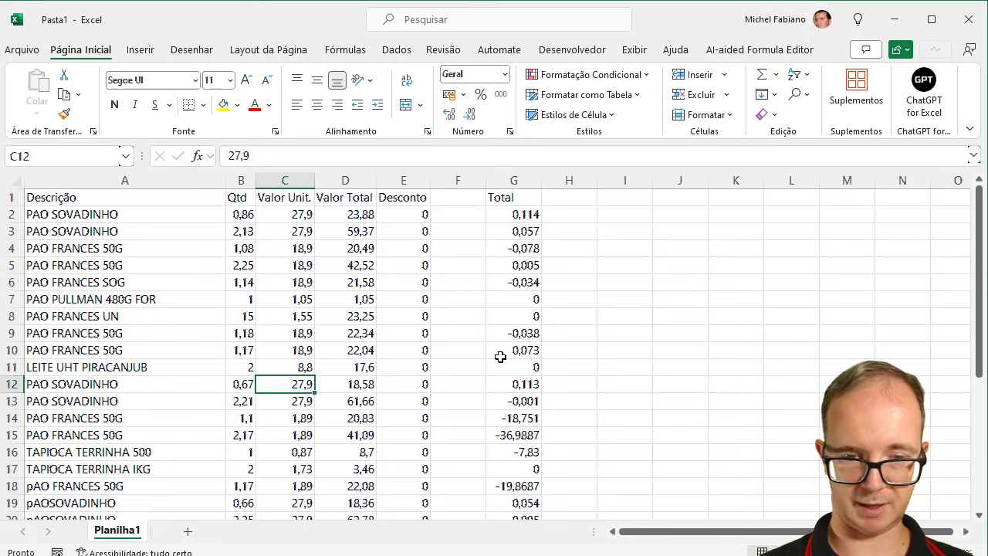
{"action": "key", "text": "Down"}
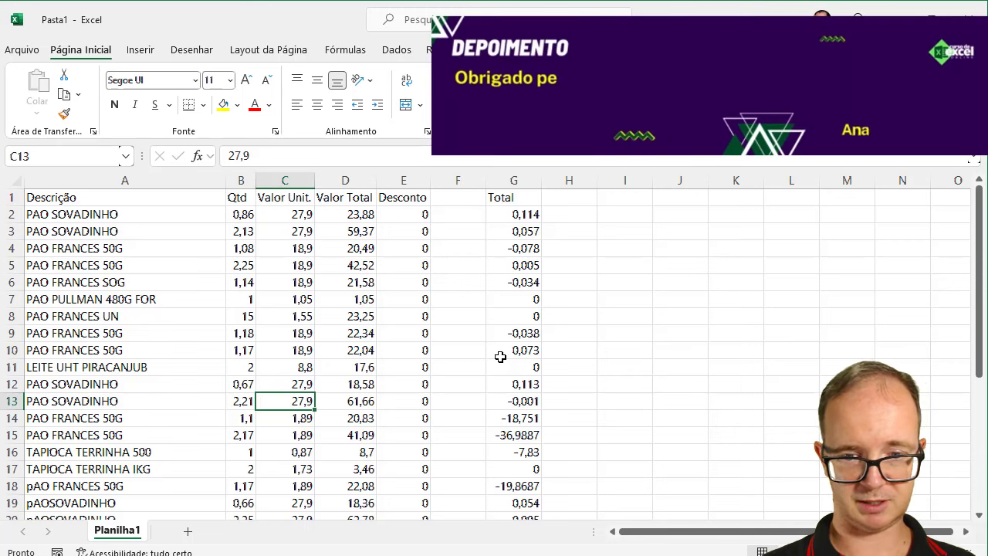
- Set the row 14 and row 15 unit prices to 18,90
{"action": "key", "text": "Down"}
{"action": "key", "text": "Right"}
{"action": "key", "text": "Right"}
{"action": "key", "text": "Right"}
{"action": "key", "text": "Right"}
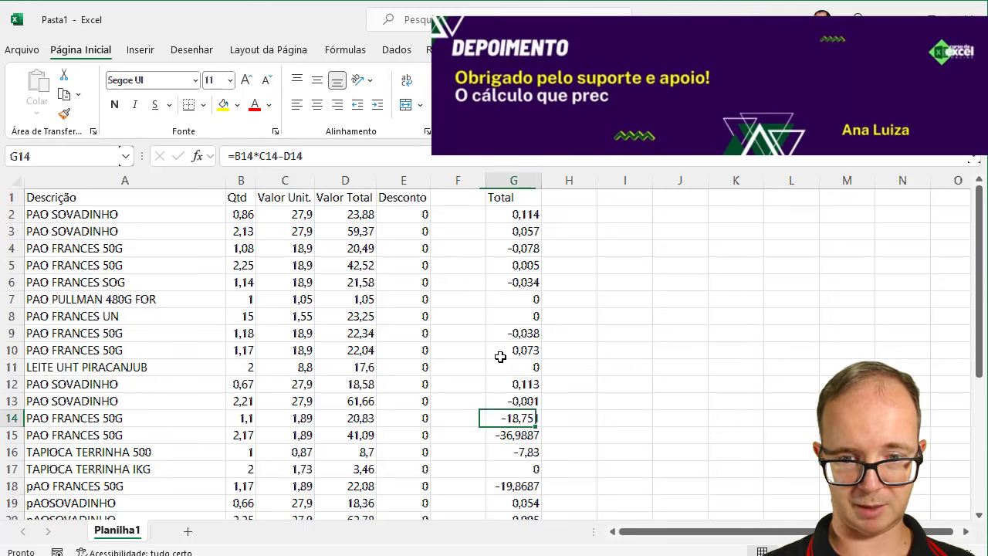
{"action": "key", "text": "Left"}
{"action": "key", "text": "Left"}
{"action": "key", "text": "Left"}
{"action": "key", "text": "Left"}
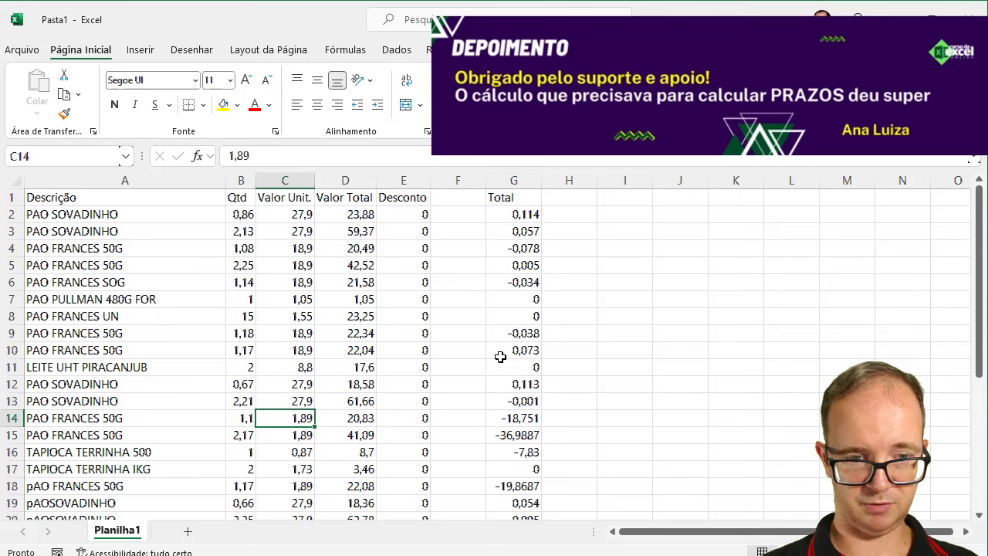
{"action": "type", "text": "18,90"}
{"action": "key", "text": "Return"}
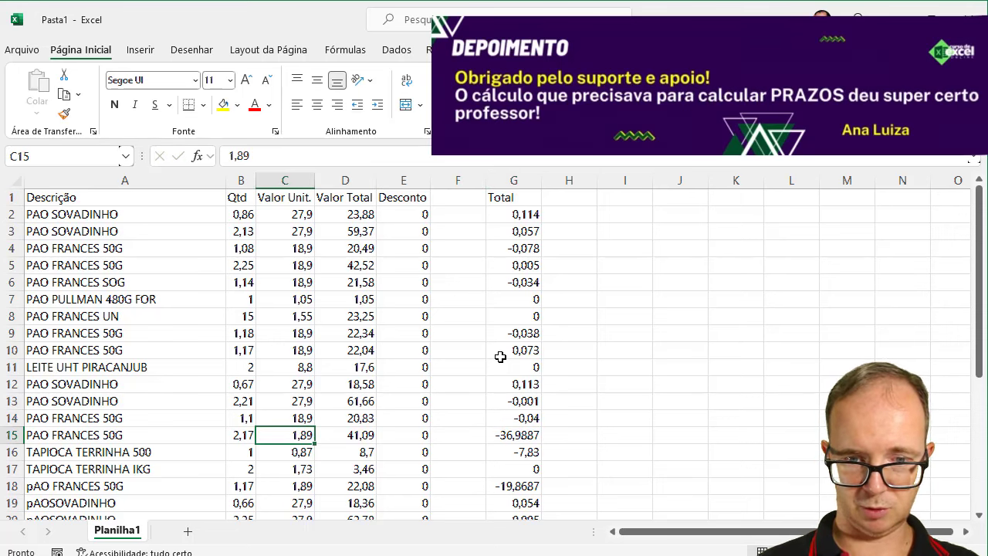
{"action": "type", "text": "18,90"}
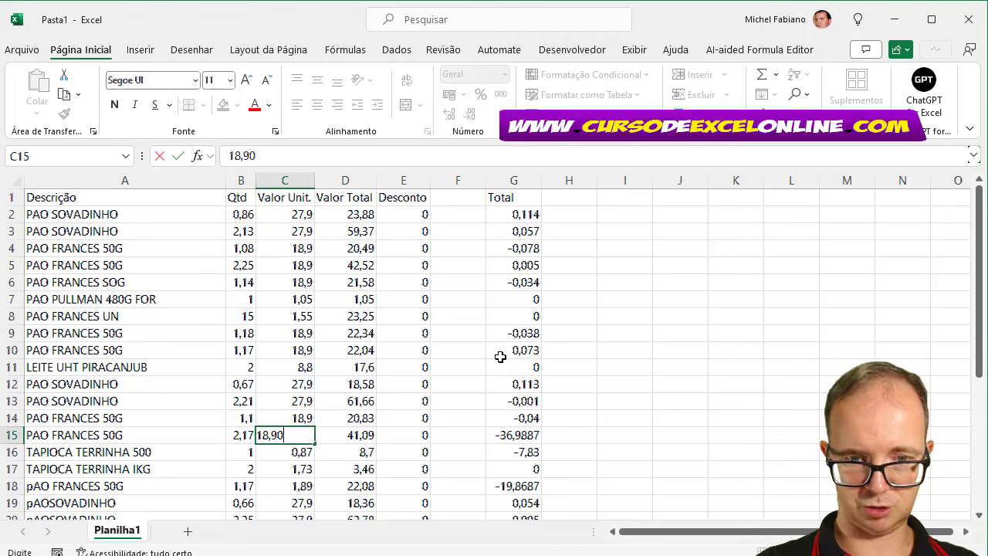
{"action": "key", "text": "Return"}
- Set the TAPIOCA TERRINHA 500 price in C16 to 8,70 per the invoice
{"action": "key", "text": "Down"}
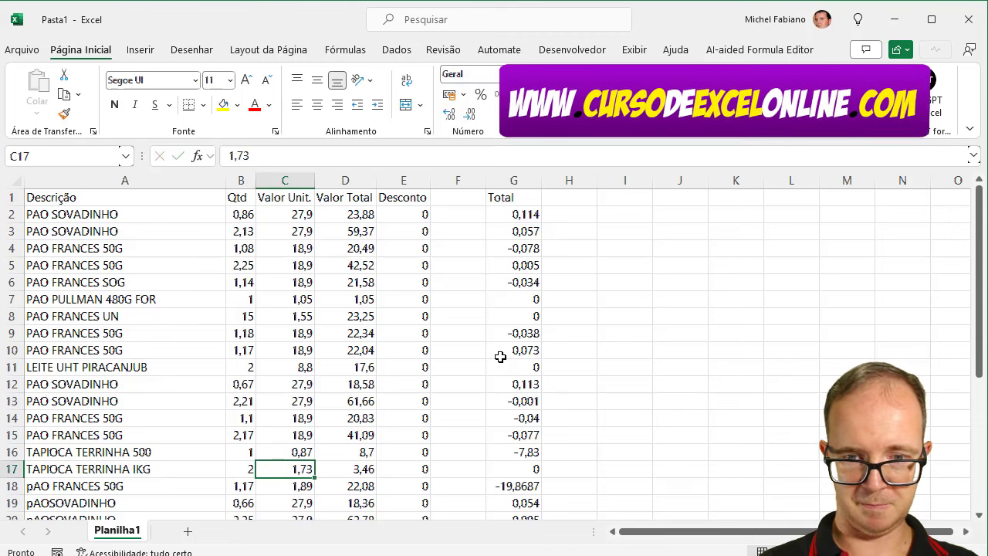
{"action": "key", "text": "Up"}
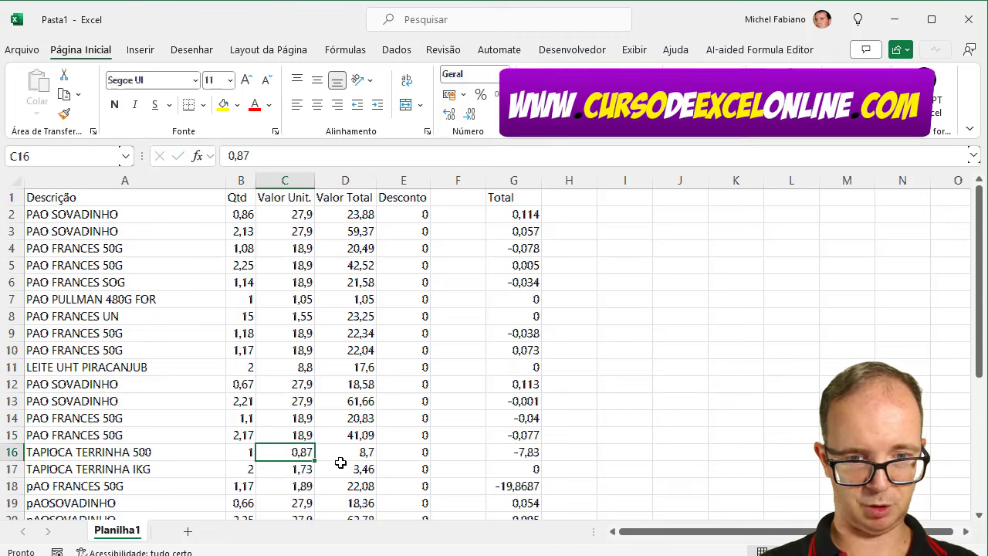
{"action": "key", "text": "alt+Tab"}
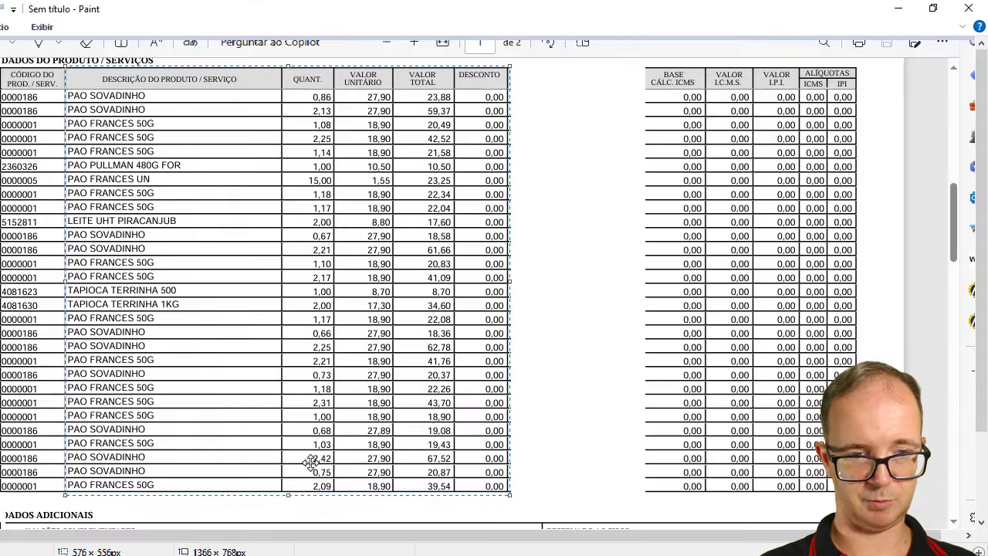
{"action": "key", "text": "alt+Tab"}
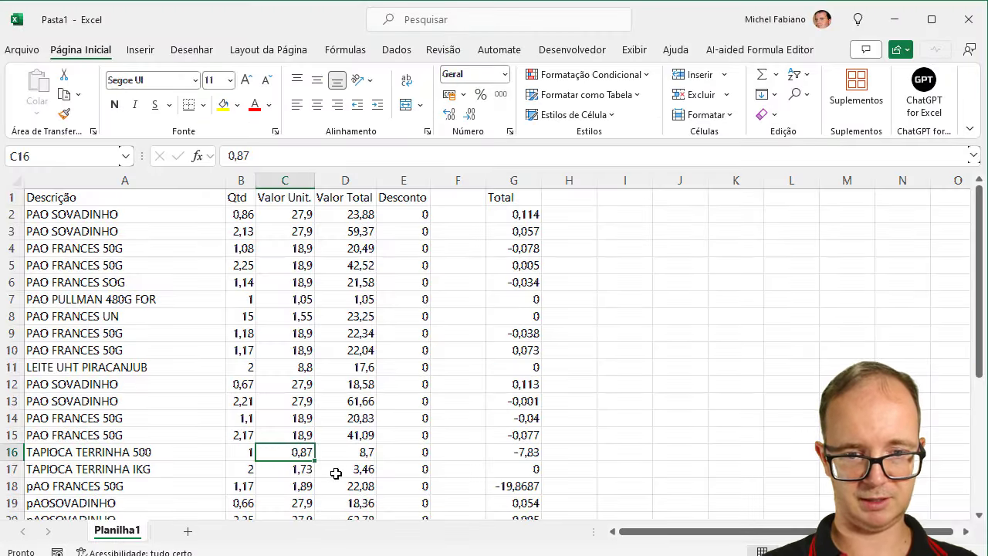
{"action": "type", "text": "8,7"}
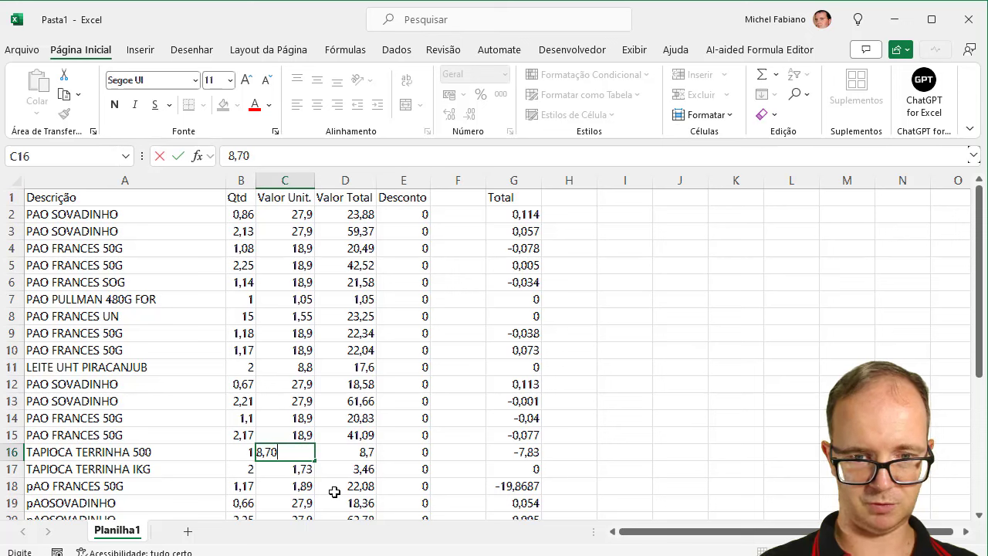
{"action": "key", "text": "Return"}
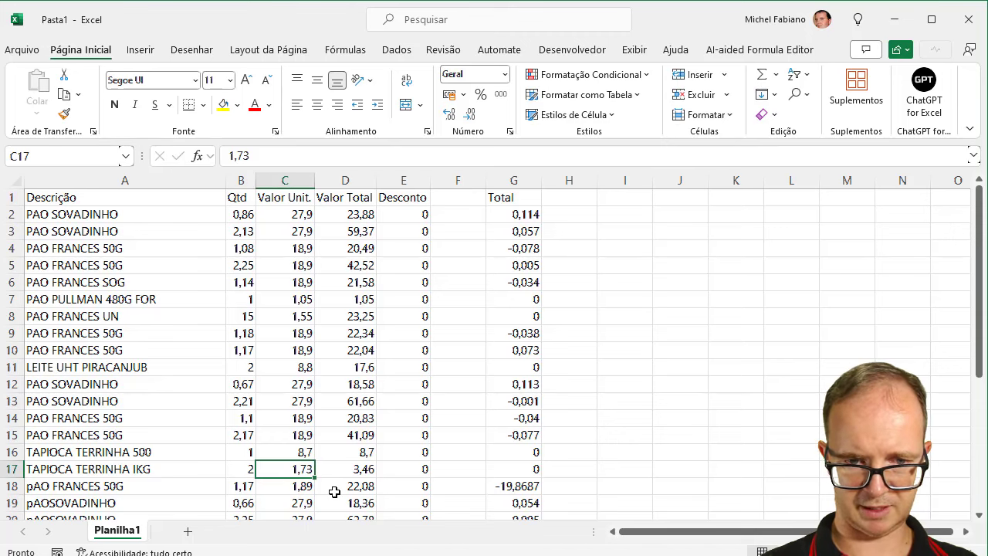
- Set the C18 unit price to 18,90
{"action": "key", "text": "Return"}
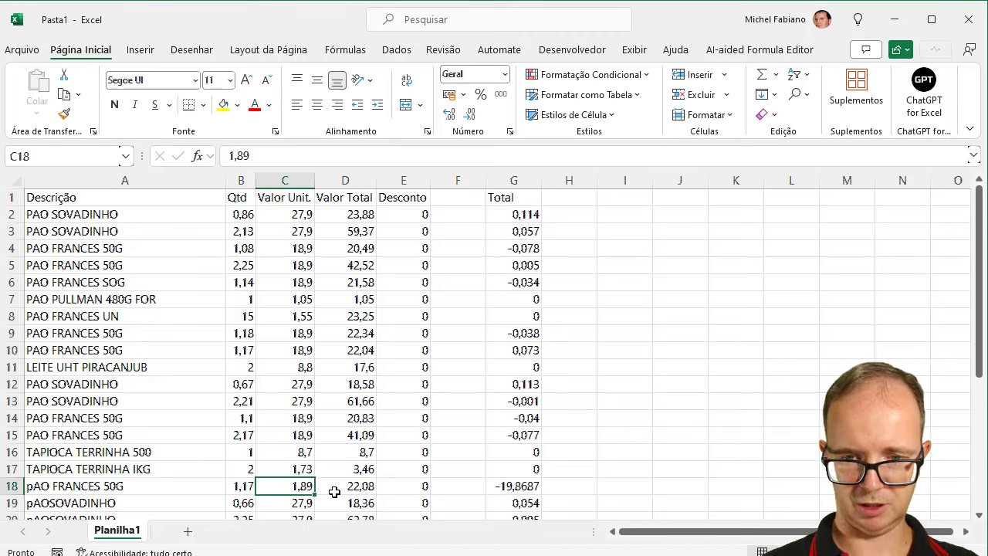
{"action": "key", "text": "alt+Tab"}
{"action": "key", "text": "alt+Tab"}
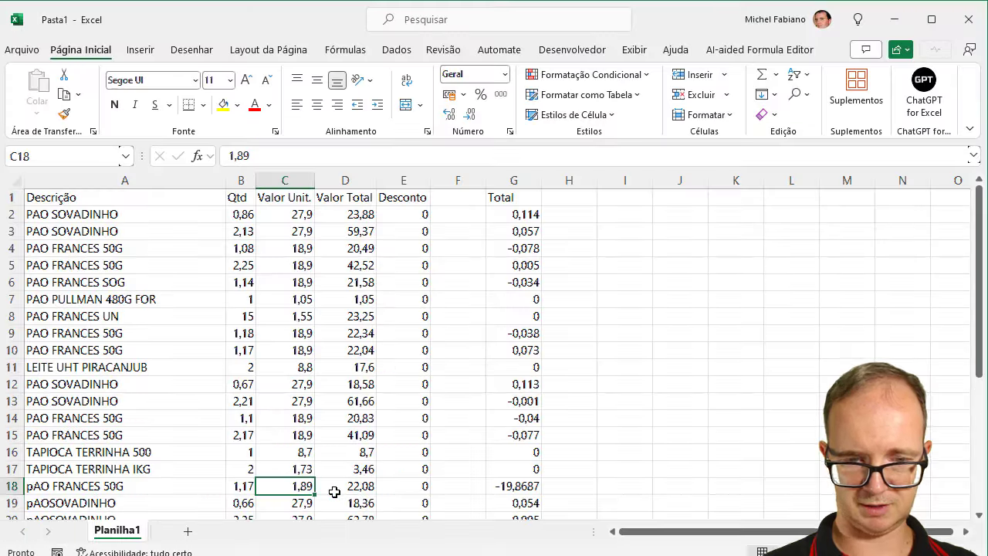
{"action": "type", "text": "18"}
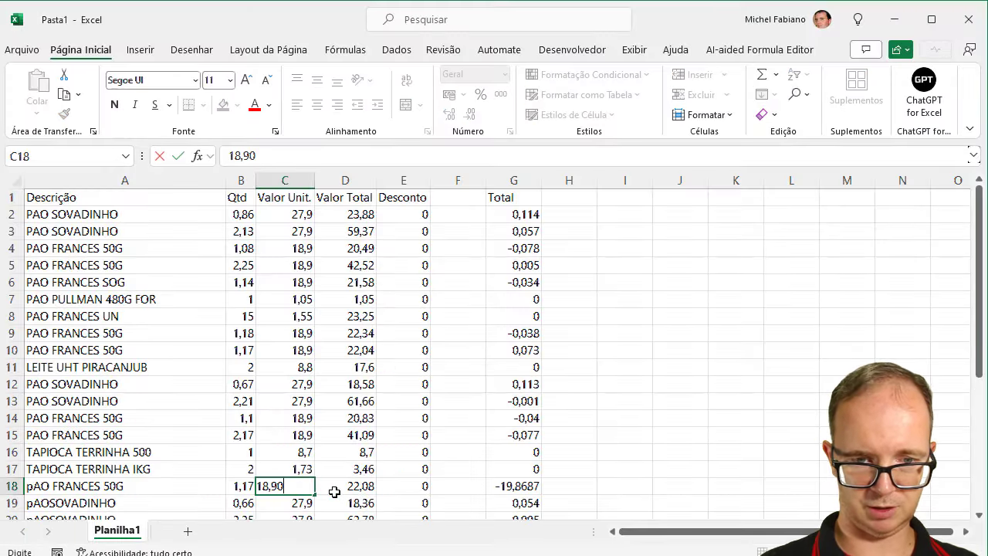
{"action": "key", "text": "Return"}
{"action": "key", "text": "Down"}
{"action": "key", "text": "Down"}
{"action": "key", "text": "Down"}
{"action": "key", "text": "Down"}
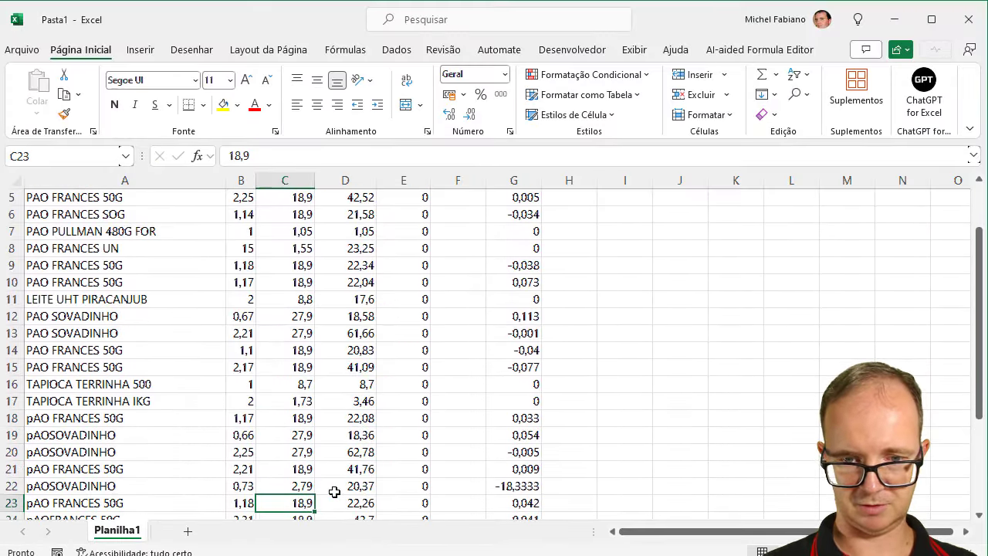
- Replace the mistyped 2,79 price in C22 with 27,90 and review the remaining prices
{"action": "key", "text": "Up"}
{"action": "key", "text": "alt+Tab"}
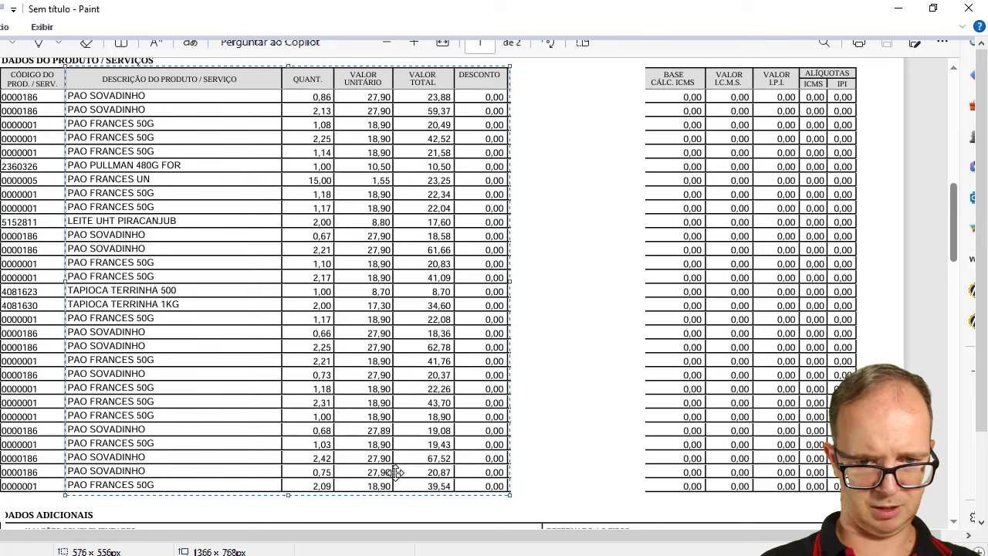
{"action": "key", "text": "alt+Tab"}
{"action": "type", "text": "27"}
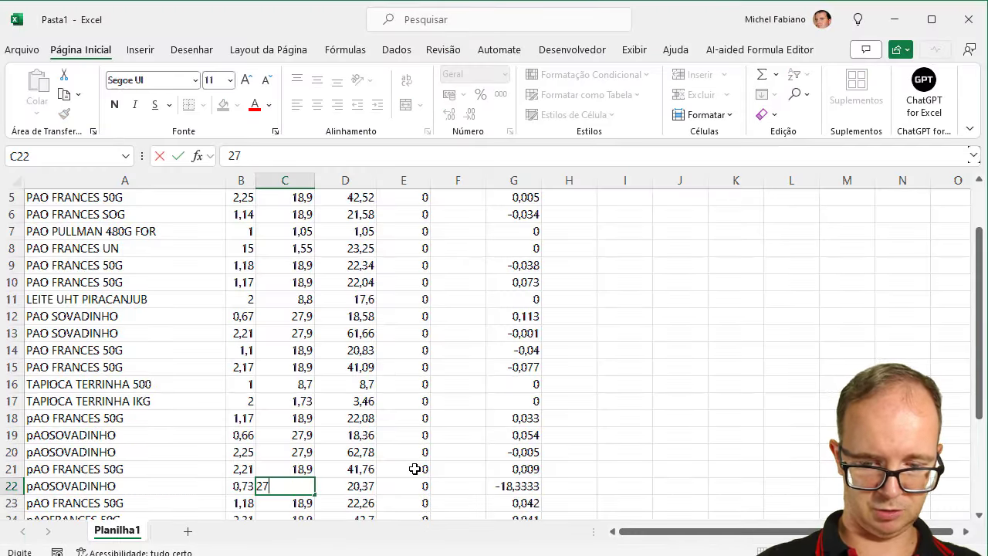
{"action": "type", "text": ",90"}
{"action": "key", "text": "Return"}
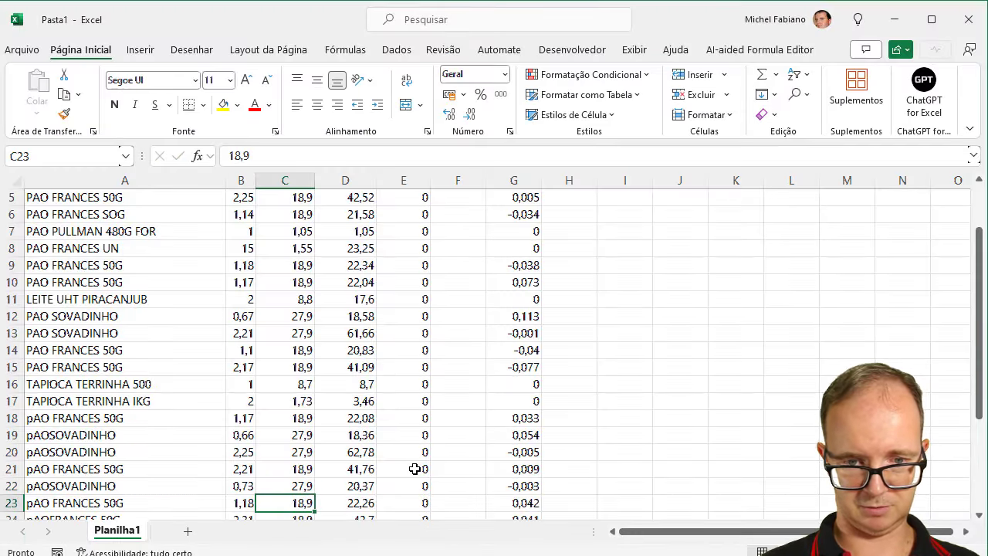
{"action": "key", "text": "Down"}
{"action": "key", "text": "Down"}
{"action": "key", "text": "Down"}
{"action": "key", "text": "Down"}
{"action": "key", "text": "Down"}
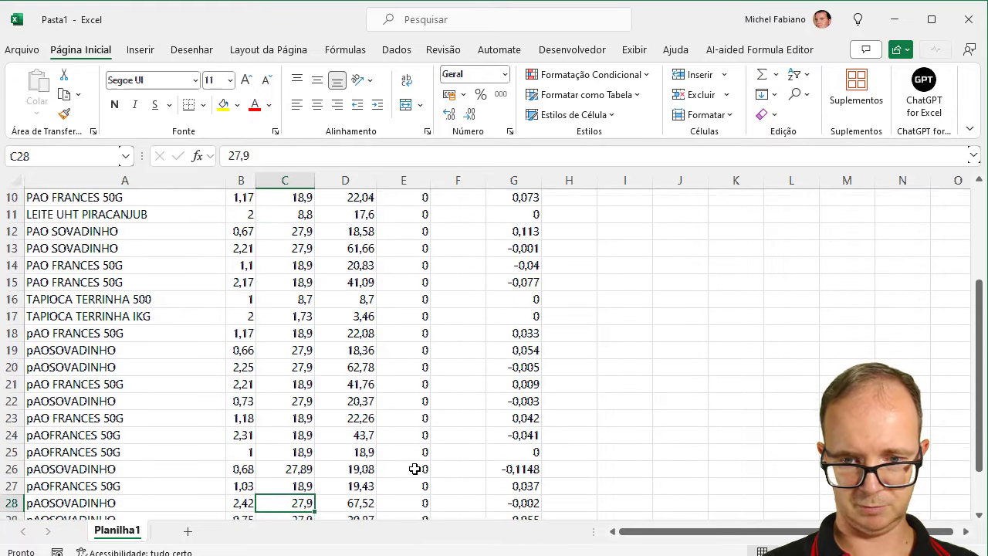
{"action": "key", "text": "Down"}
{"action": "key", "text": "Down"}
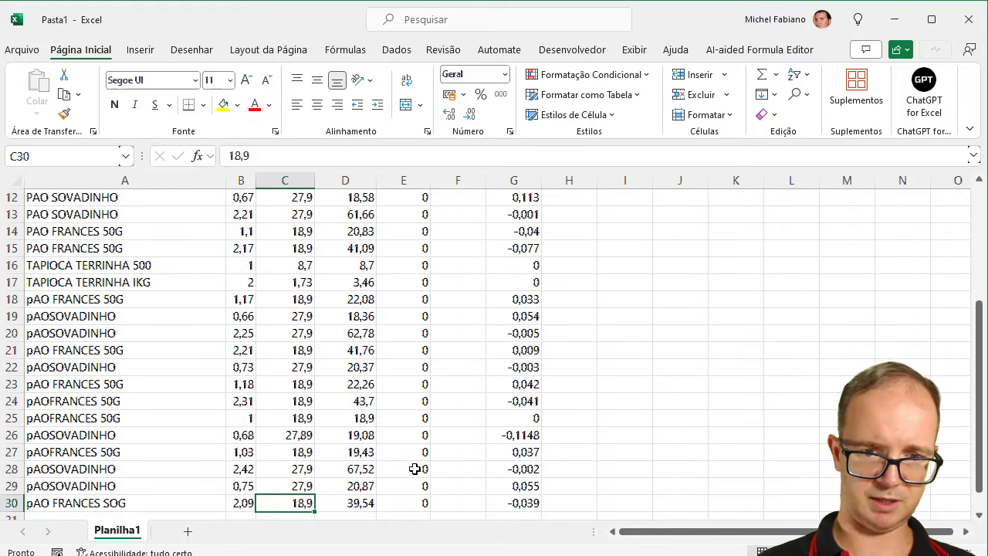
{"action": "key", "text": "Up"}
{"action": "key", "text": "Up"}
{"action": "key", "text": "Up"}
{"action": "key", "text": "Up"}
{"action": "key", "text": "Up"}
{"action": "key", "text": "Up"}
{"action": "key", "text": "Up"}
{"action": "key", "text": "Up"}
{"action": "key", "text": "Up"}
{"action": "key", "text": "Up"}
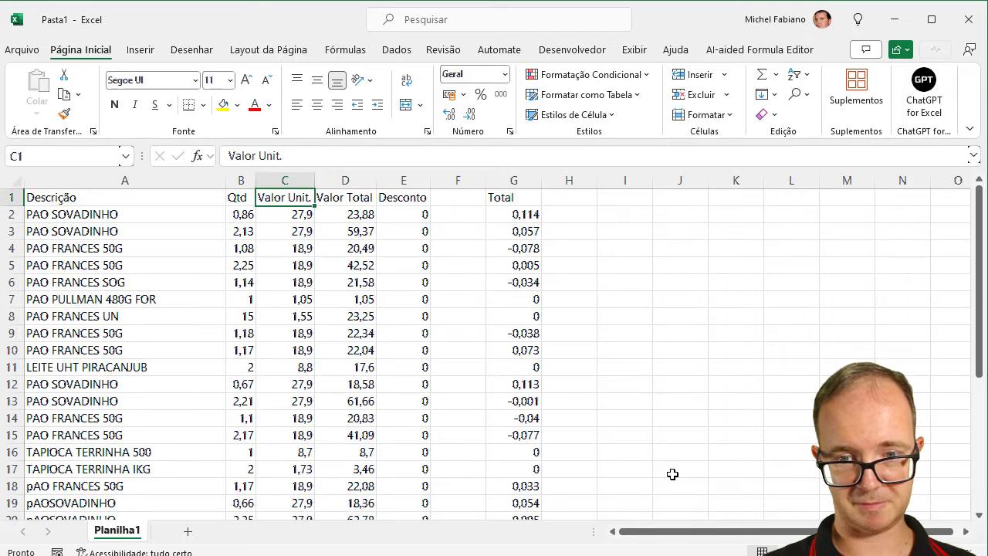
{"action": "left_click", "coordinate": [506, 182]}
{"action": "key", "text": "Delete"}
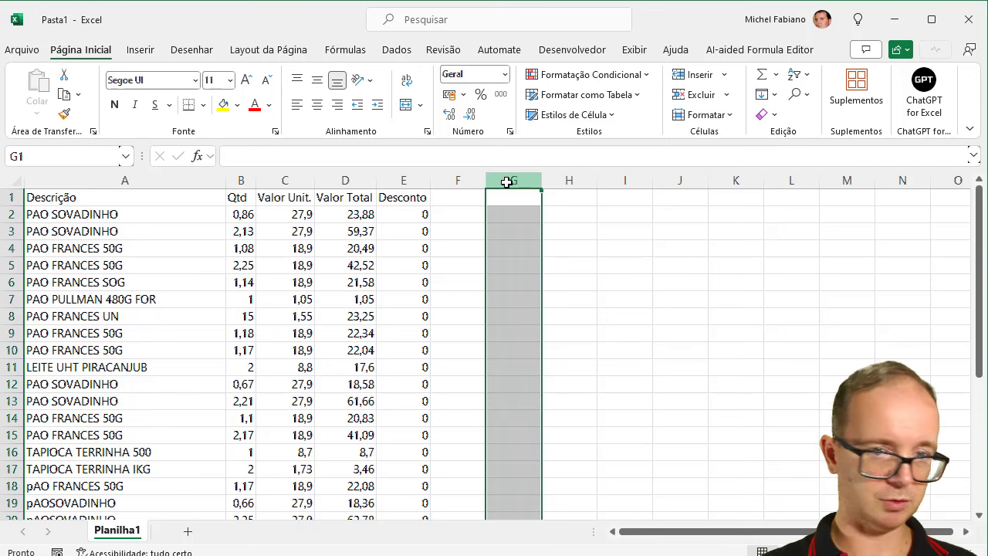
{"action": "left_click_drag", "start_coordinate": [285, 180], "coordinate": [403, 180]}
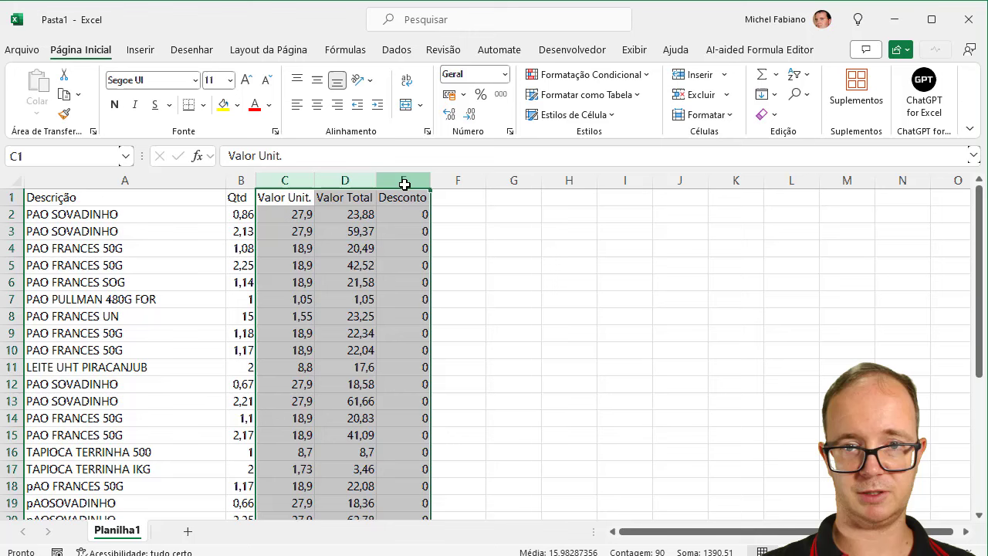
{"action": "left_click", "coordinate": [447, 94]}
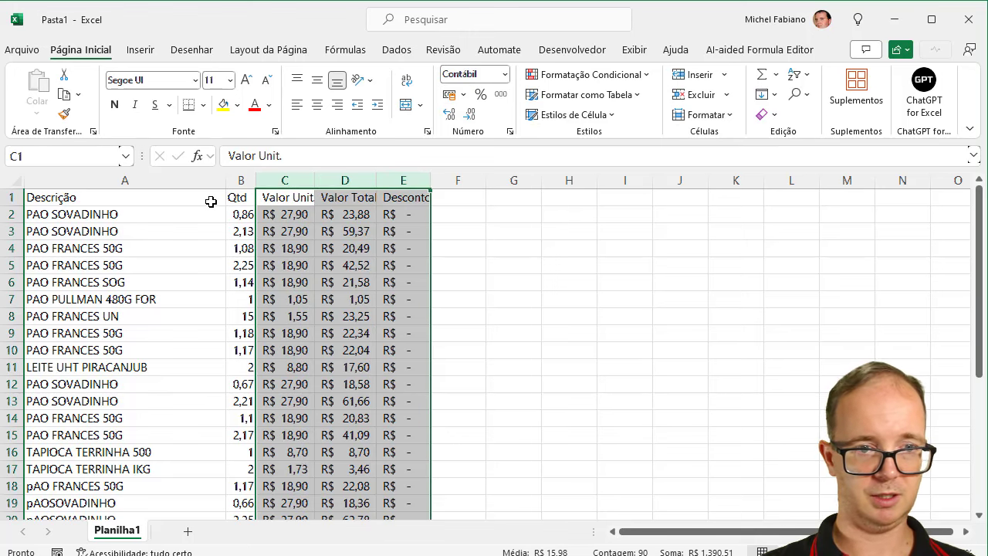
{"action": "mouse_move", "coordinate": [122, 214]}
{"action": "left_mouse_down"}
{"action": "mouse_move", "coordinate": [120, 512]}
{"action": "mouse_move", "coordinate": [121, 476]}
{"action": "mouse_move", "coordinate": [121, 503]}
{"action": "left_mouse_up"}
- Enter =ÚNICO(A:A) in H1 to list the distinct product descriptions
{"action": "left_click", "coordinate": [981, 219]}
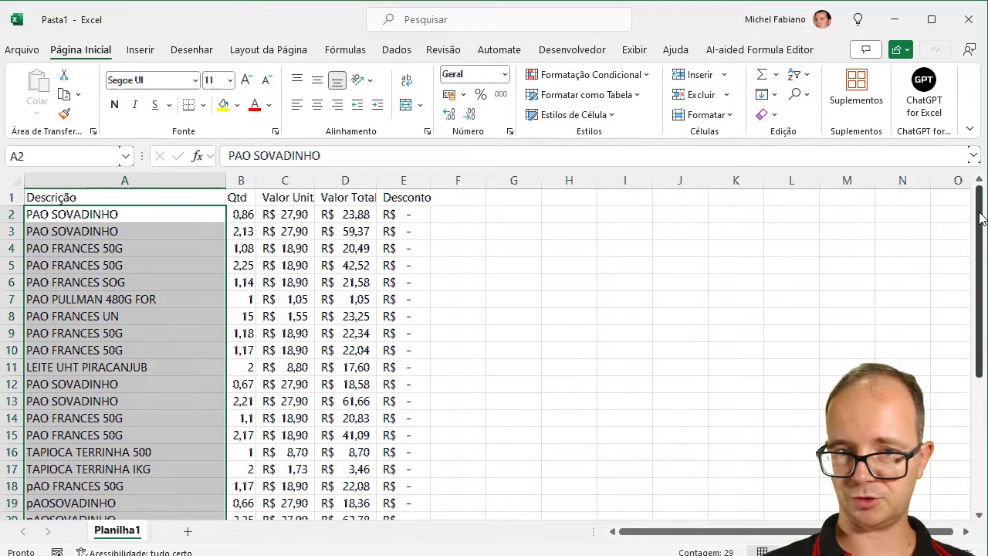
{"action": "left_click", "coordinate": [555, 197]}
{"action": "type", "text": "="}
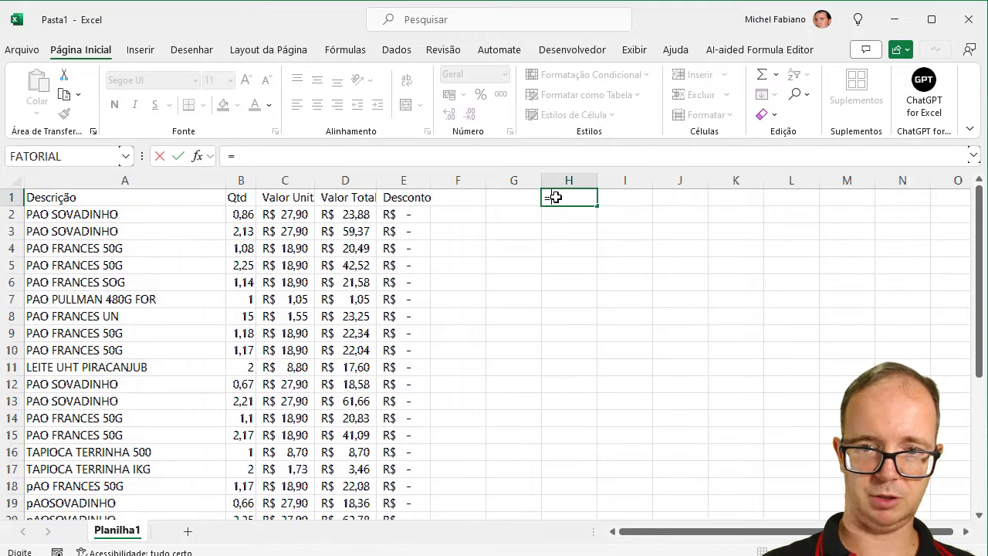
{"action": "type", "text": "únic"}
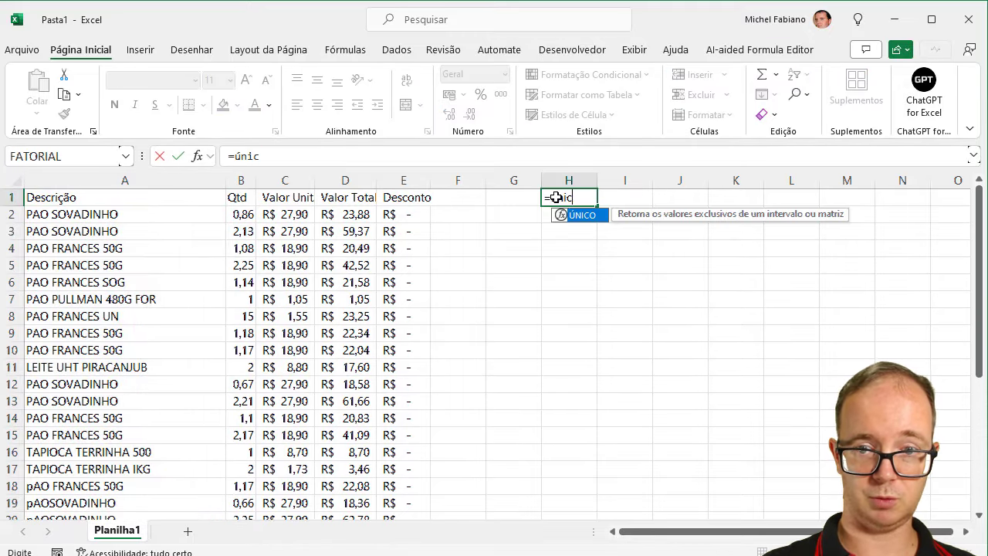
{"action": "type", "text": "o("}
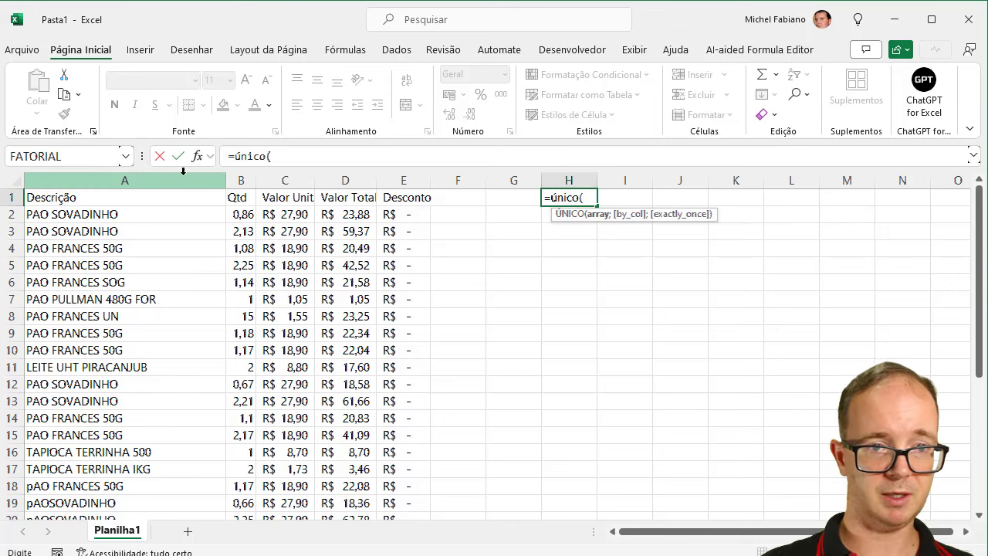
{"action": "left_click", "coordinate": [137, 180]}
{"action": "type", "text": ")"}
{"action": "key", "text": "Return"}
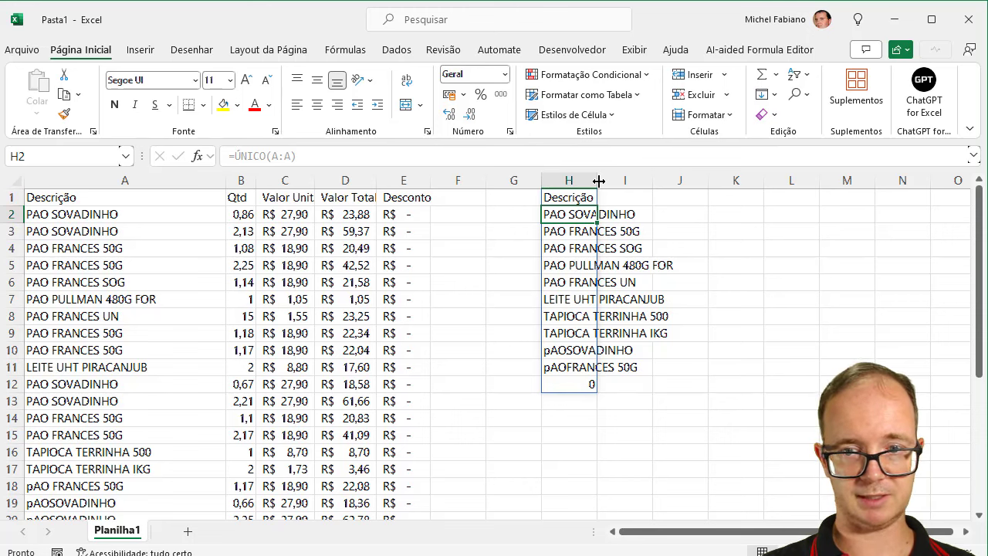
- Auto-fit column H, review the PAO FRANCES entries, and select column H
{"action": "double_click", "coordinate": [598, 180]}
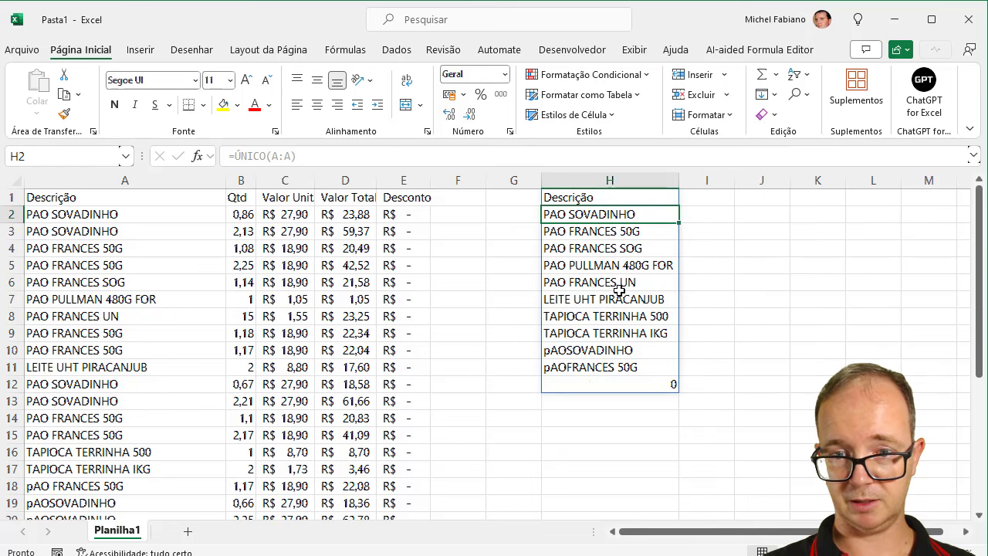
{"action": "left_click", "coordinate": [615, 350]}
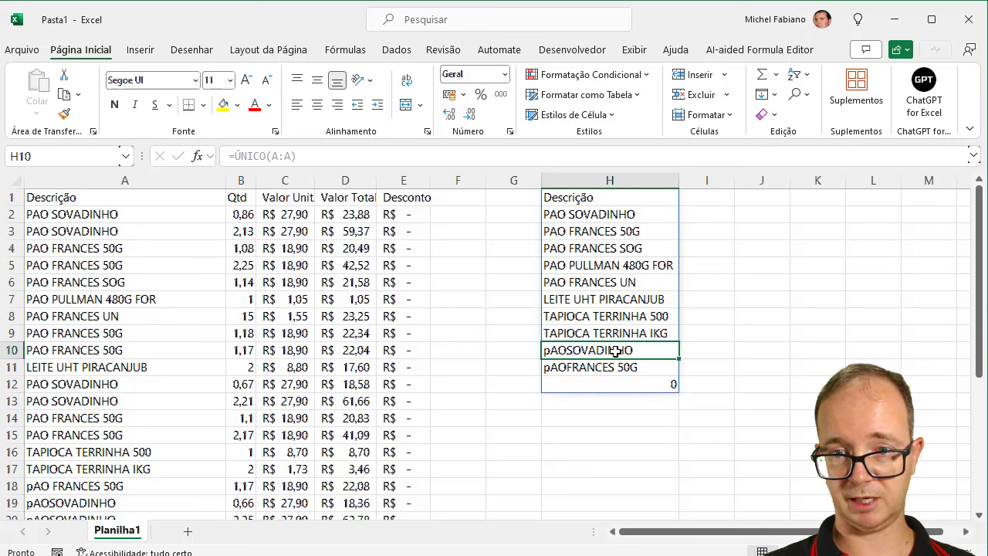
{"action": "left_click_drag", "start_coordinate": [618, 245], "coordinate": [618, 233]}
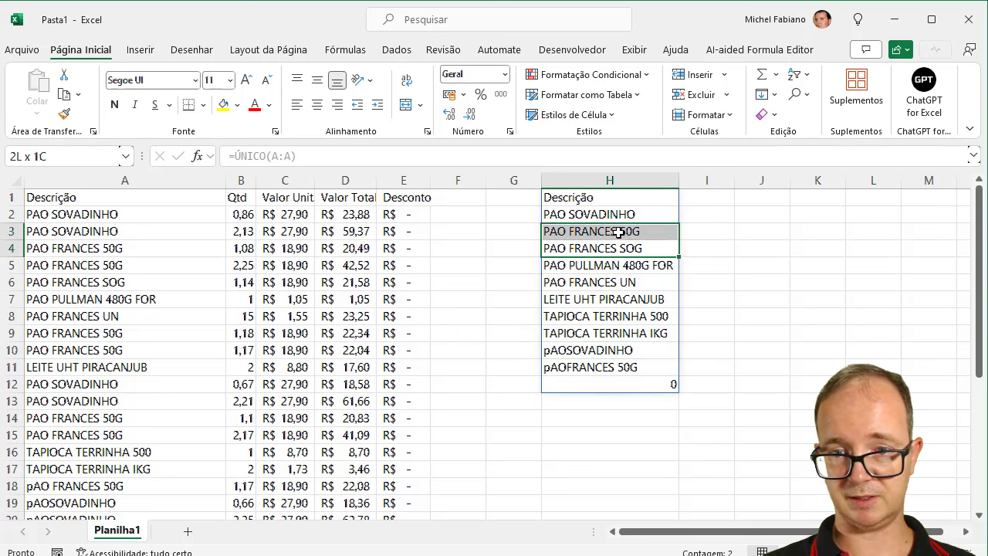
{"action": "left_click", "coordinate": [619, 247]}
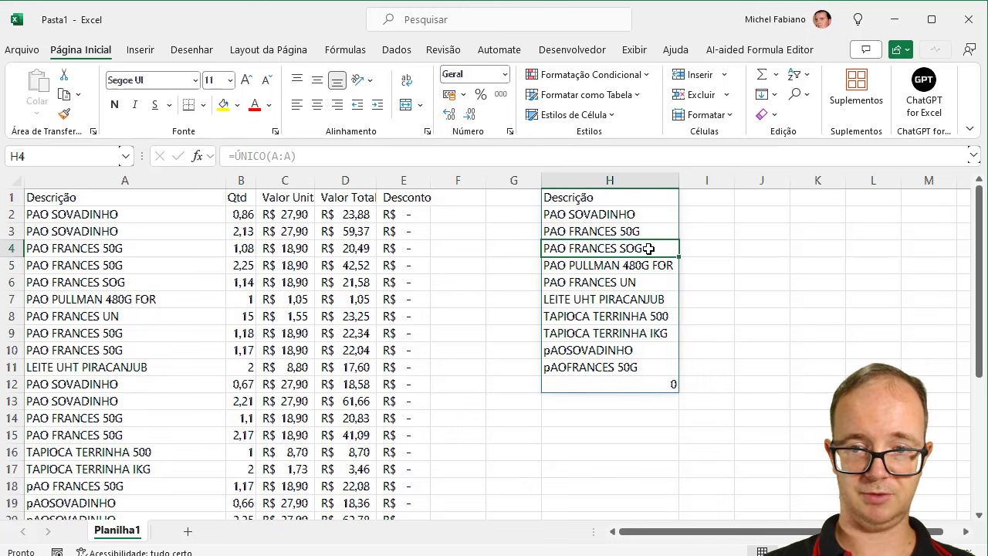
{"action": "left_click", "coordinate": [623, 179]}
- Copy column H and paste it back as plain values
{"action": "key", "text": "ctrl+c"}
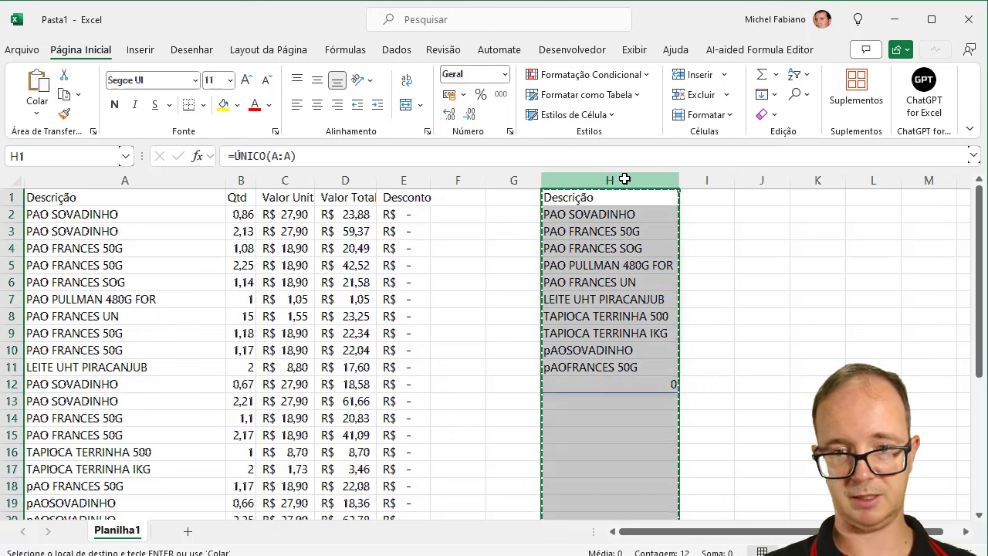
{"action": "left_click", "coordinate": [37, 114]}
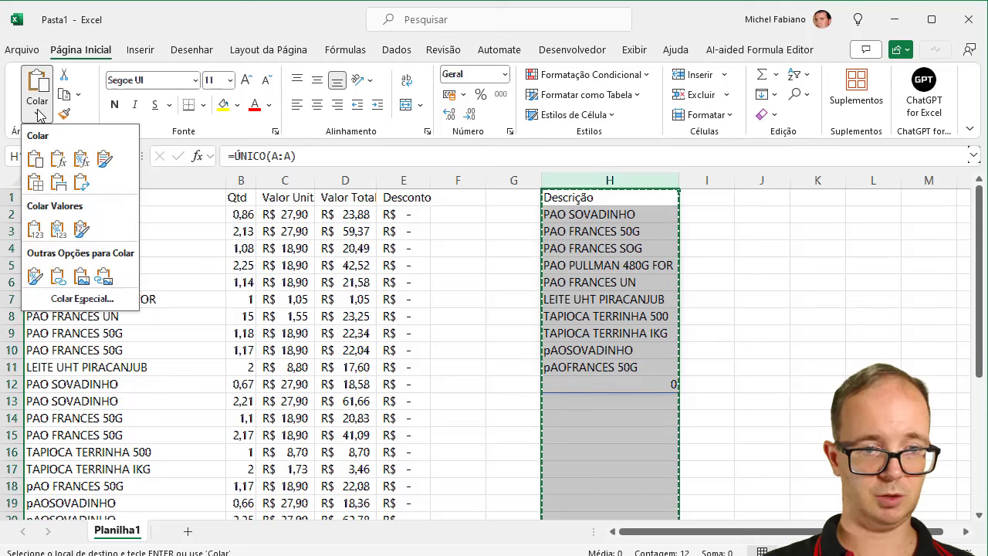
{"action": "left_click", "coordinate": [39, 231]}
{"action": "left_click", "coordinate": [585, 265]}
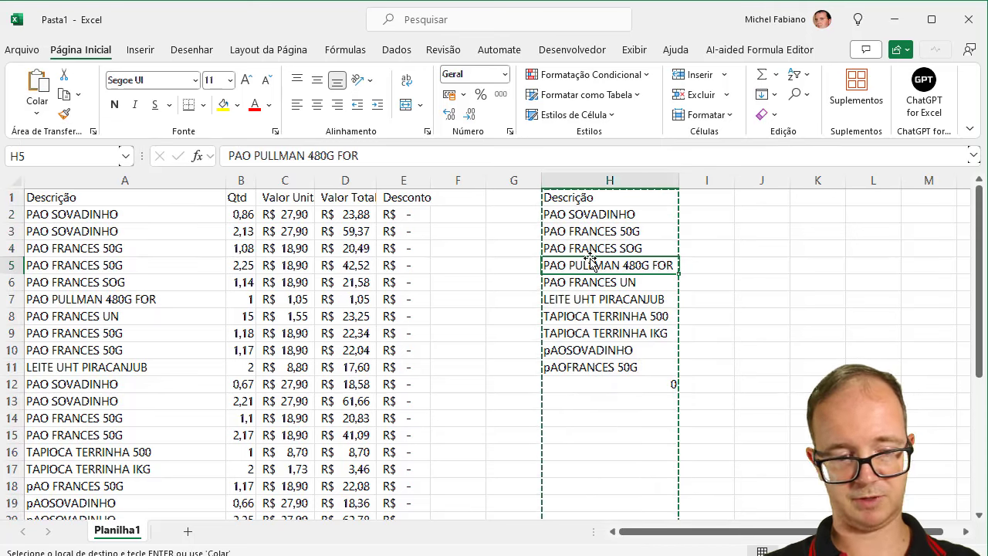
- Inspect the SOG typo in the PAO FRANCES SOG entry, then select column A
{"action": "left_click", "coordinate": [610, 249]}
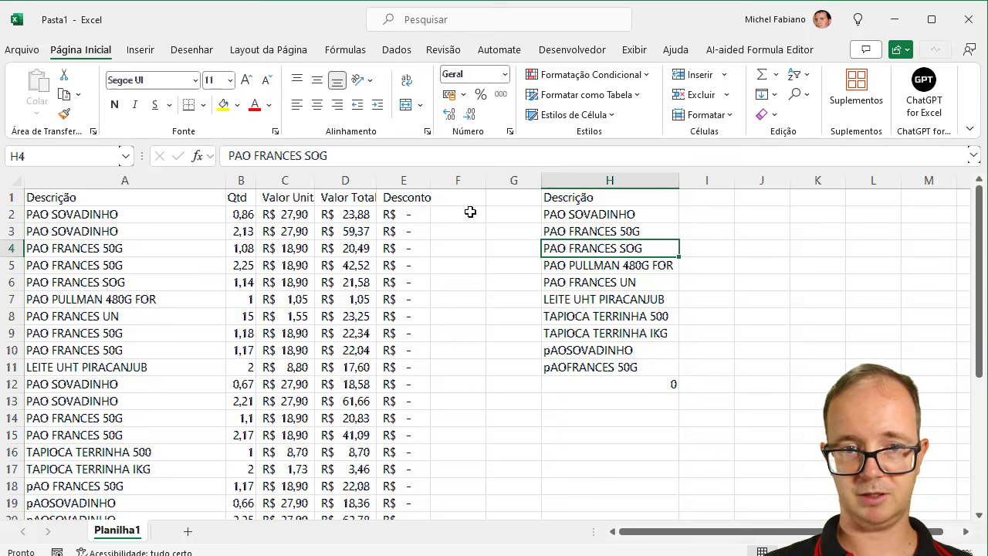
{"action": "left_click_drag", "start_coordinate": [327, 155], "coordinate": [306, 155]}
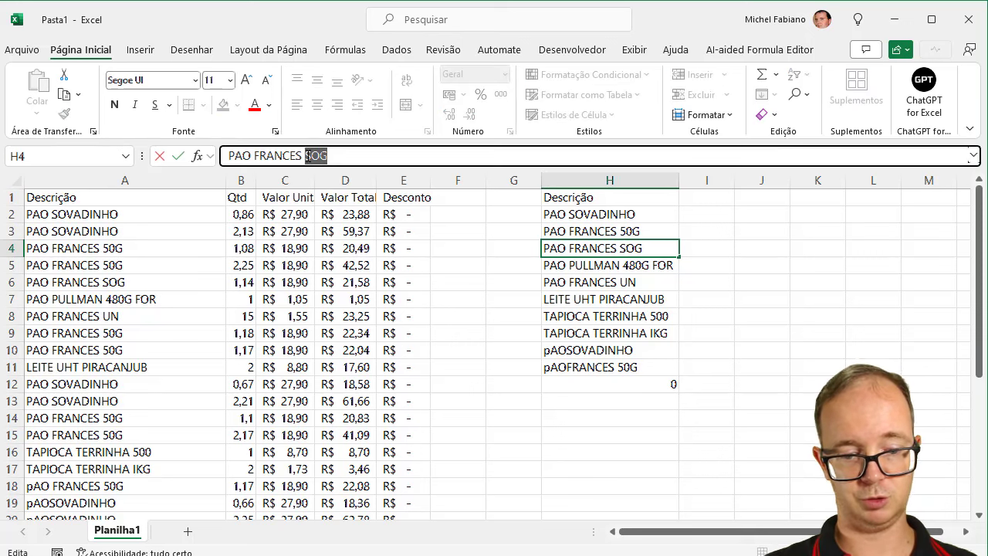
{"action": "key", "text": "Escape"}
{"action": "left_click", "coordinate": [160, 179]}
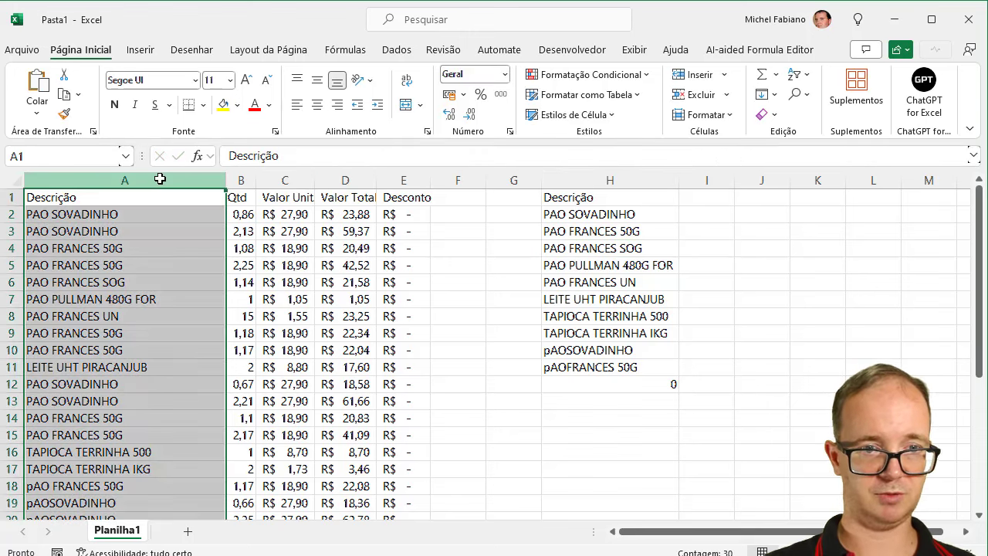
- Replace all SOG with 50G in column A (2 replacements)
{"action": "key", "text": "ctrl+l"}
{"action": "left_click", "coordinate": [434, 305]}
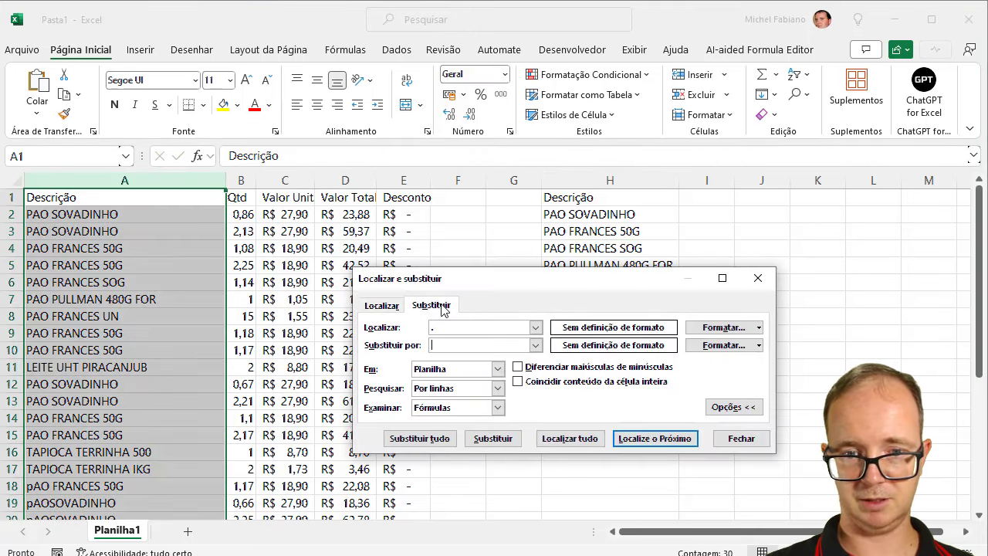
{"action": "type", "text": "SOG"}
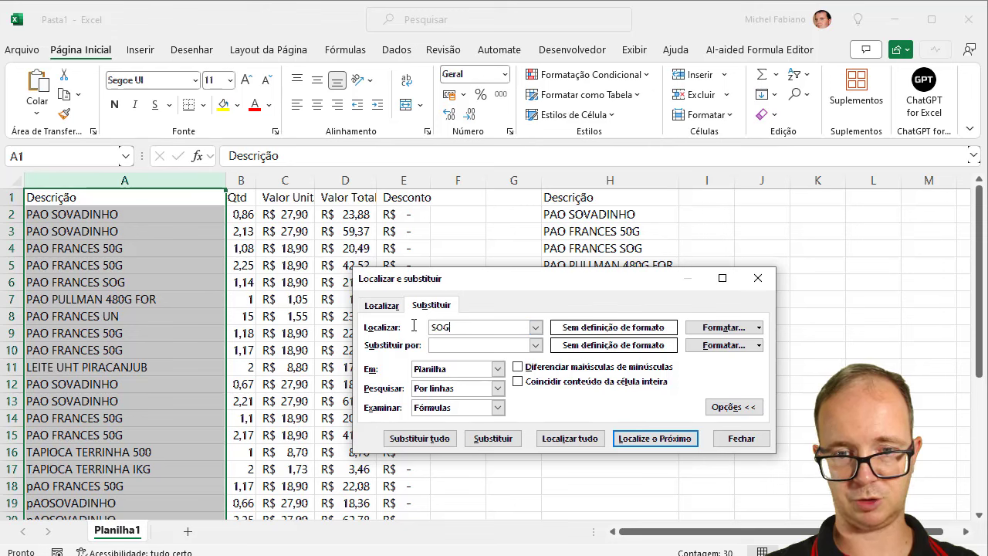
{"action": "left_click", "coordinate": [457, 347]}
{"action": "type", "text": "50G"}
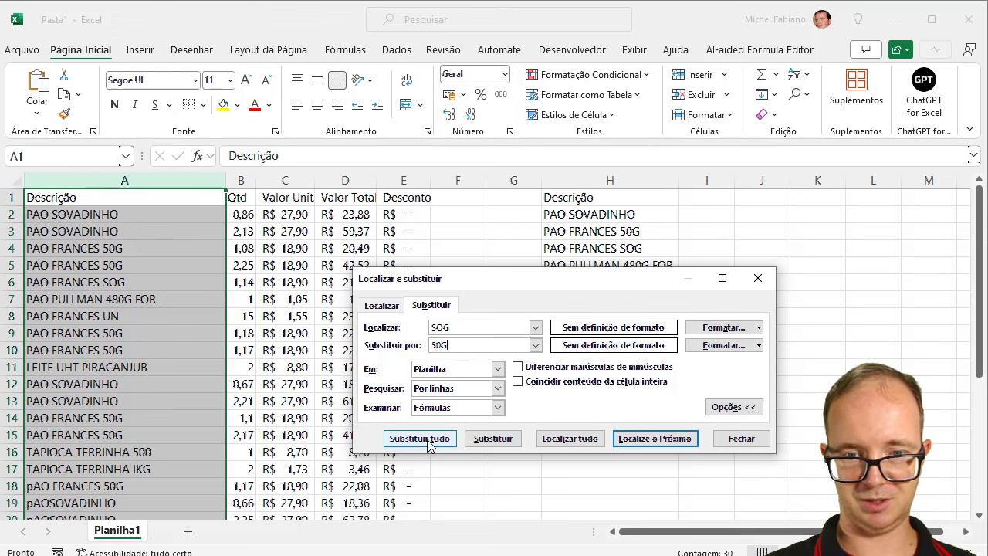
{"action": "left_click", "coordinate": [420, 440]}
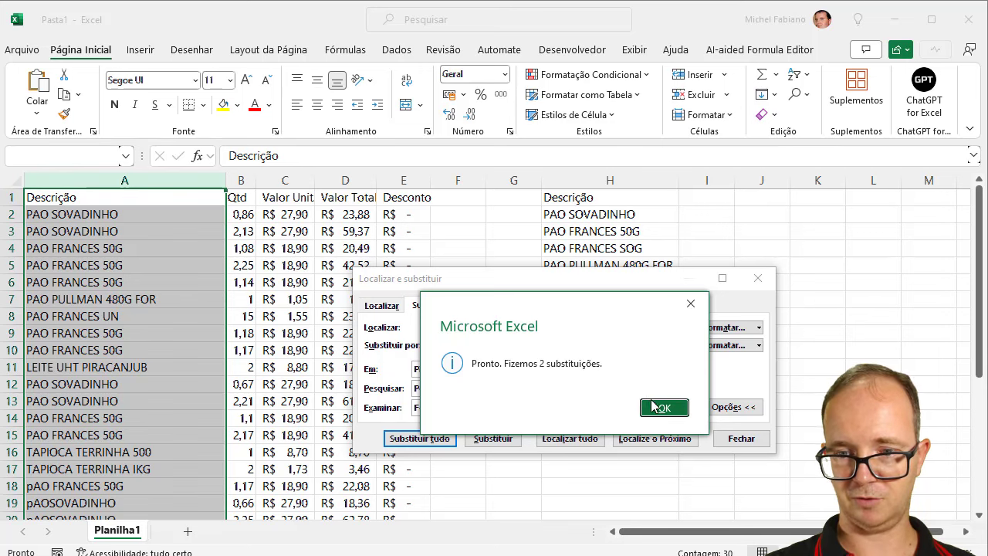
{"action": "left_click", "coordinate": [661, 407]}
{"action": "left_click", "coordinate": [740, 437]}
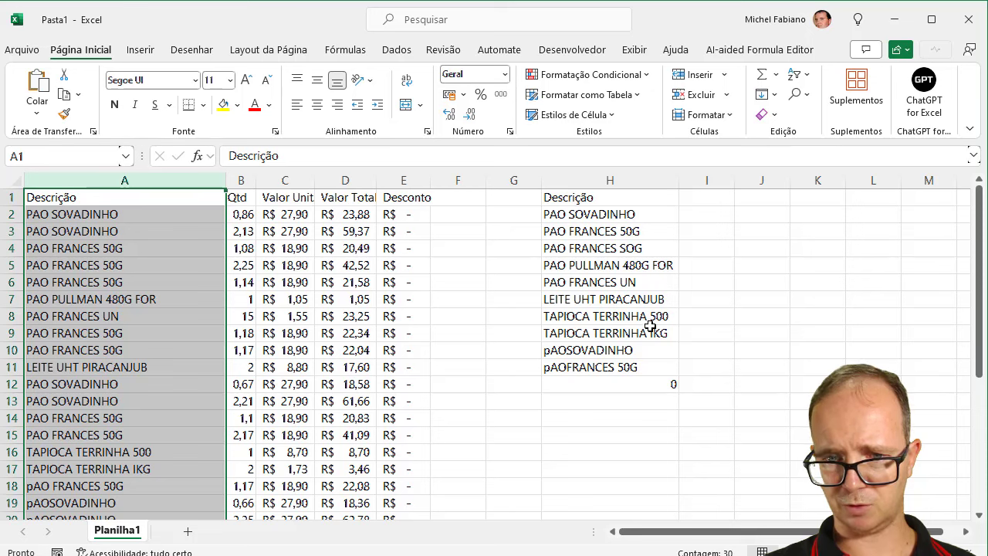
- Copy the pAOFRANCES 50G text from H11 and reopen Find and Replace on column A
{"action": "left_click", "coordinate": [614, 367]}
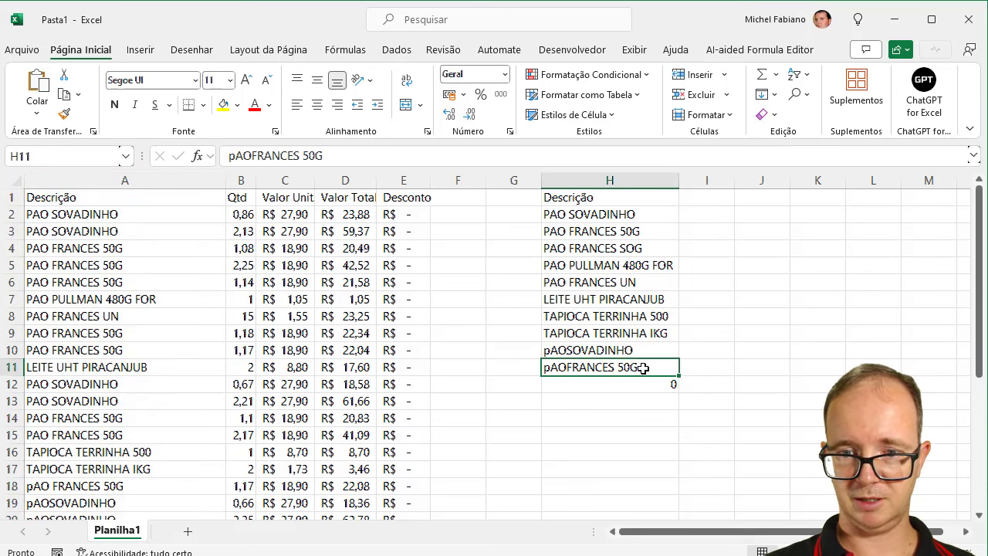
{"action": "double_click", "coordinate": [642, 368]}
{"action": "key", "text": "shift+Home"}
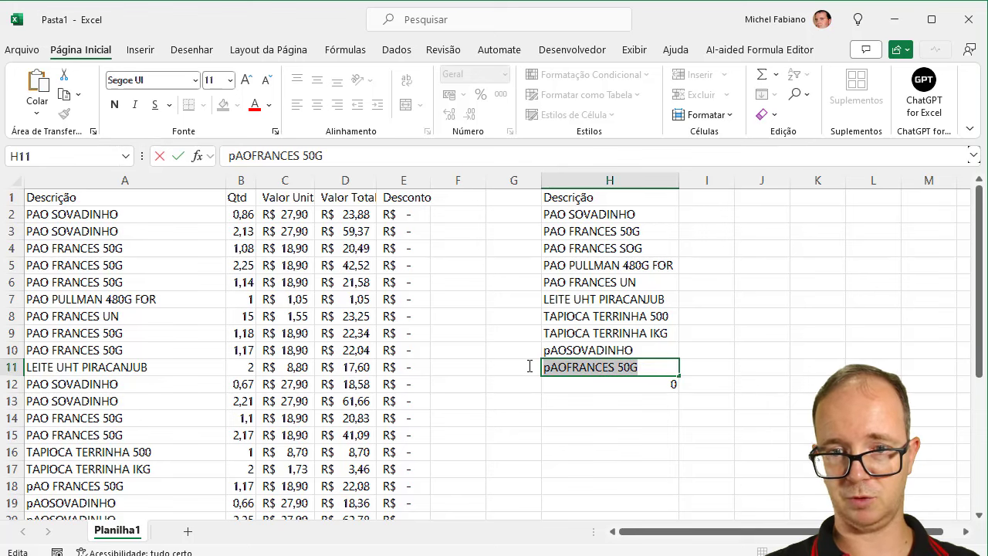
{"action": "left_click", "coordinate": [161, 178]}
{"action": "key", "text": "ctrl+l"}
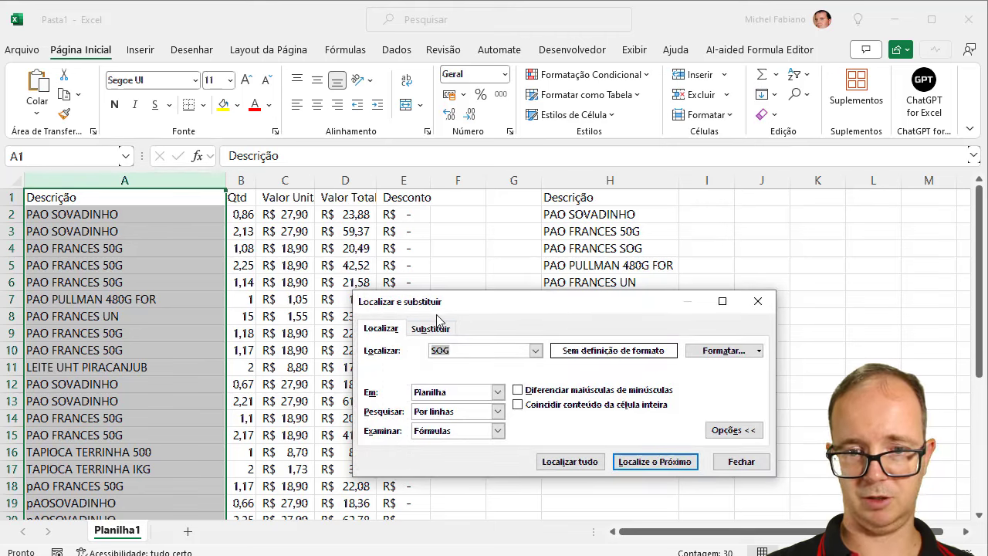
- Replace every pAOFRANCES 50G with Pao Frances 50G
{"action": "left_click", "coordinate": [430, 328]}
{"action": "double_click", "coordinate": [453, 348]}
{"action": "key", "text": "ctrl+v"}
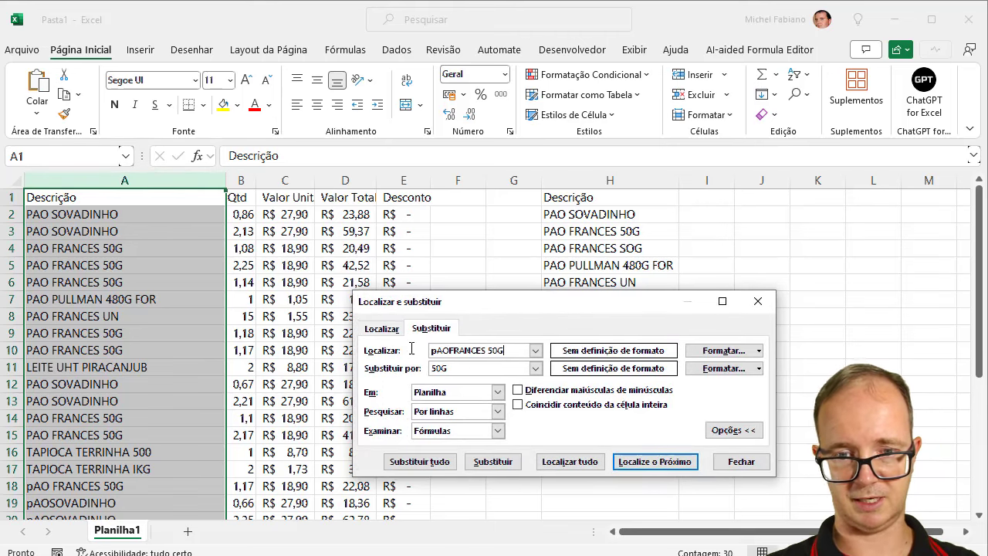
{"action": "key", "text": "BackSpace"}
{"action": "key", "text": "BackSpace"}
{"action": "key", "text": "BackSpace"}
{"action": "type", "text": "Pao Frances"}
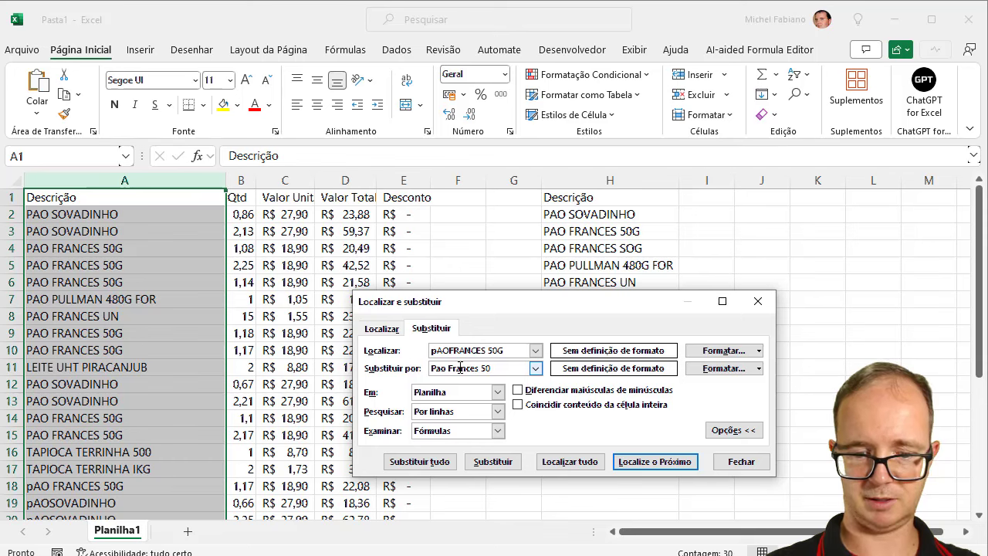
{"action": "type", "text": "G"}
{"action": "left_click", "coordinate": [435, 466]}
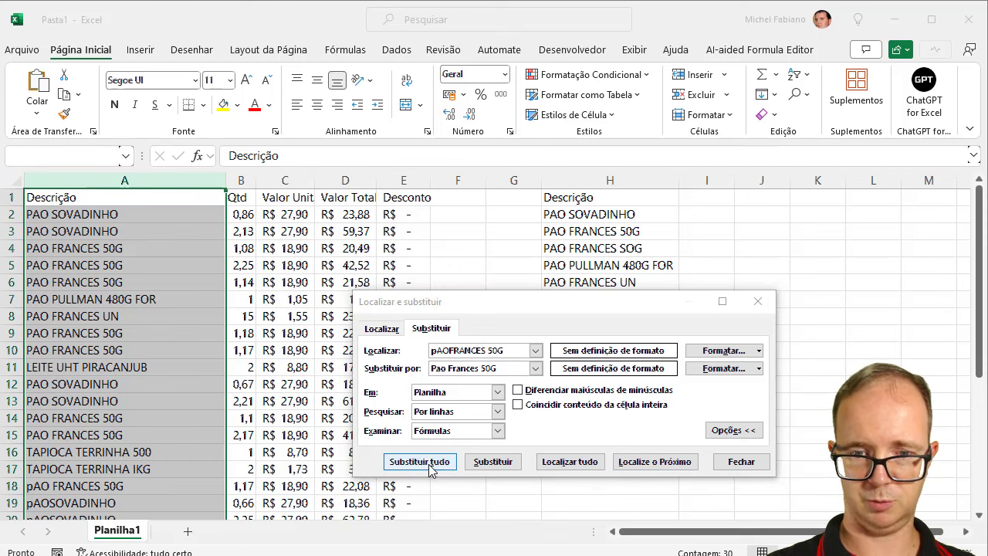
{"action": "left_click", "coordinate": [660, 430]}
{"action": "left_click", "coordinate": [740, 460]}
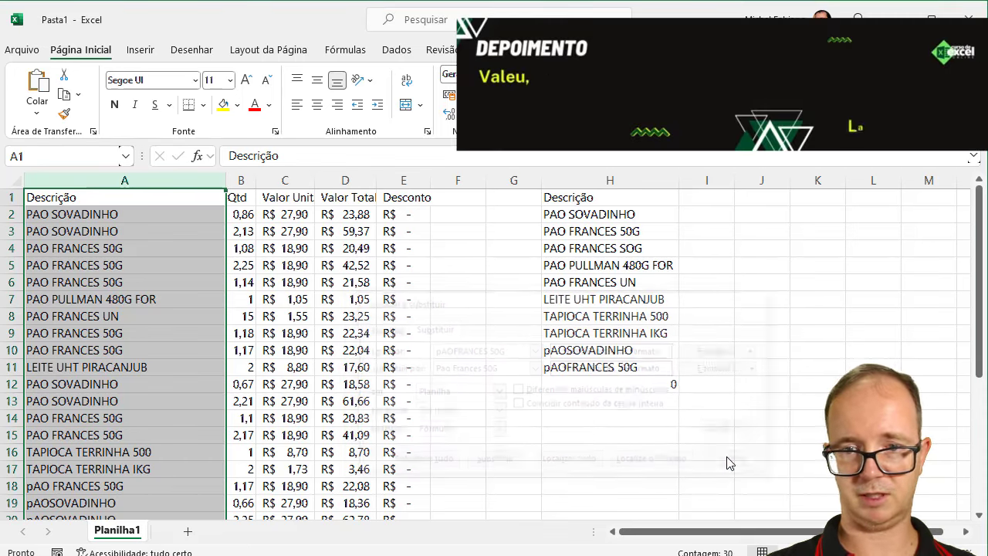
- Replace paosovadinho with pao sovadinho throughout column A (6 replacements)
{"action": "left_click", "coordinate": [622, 198]}
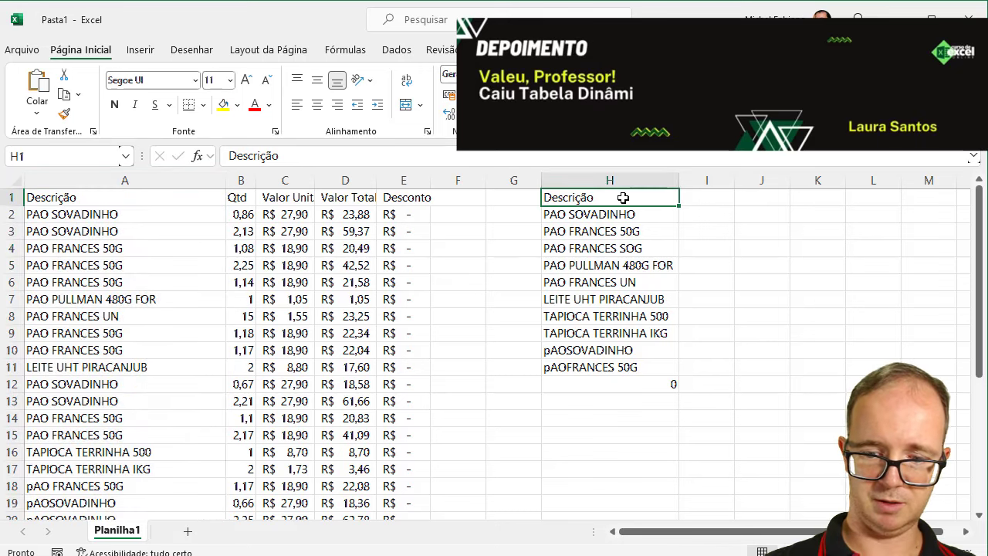
{"action": "left_click", "coordinate": [94, 176]}
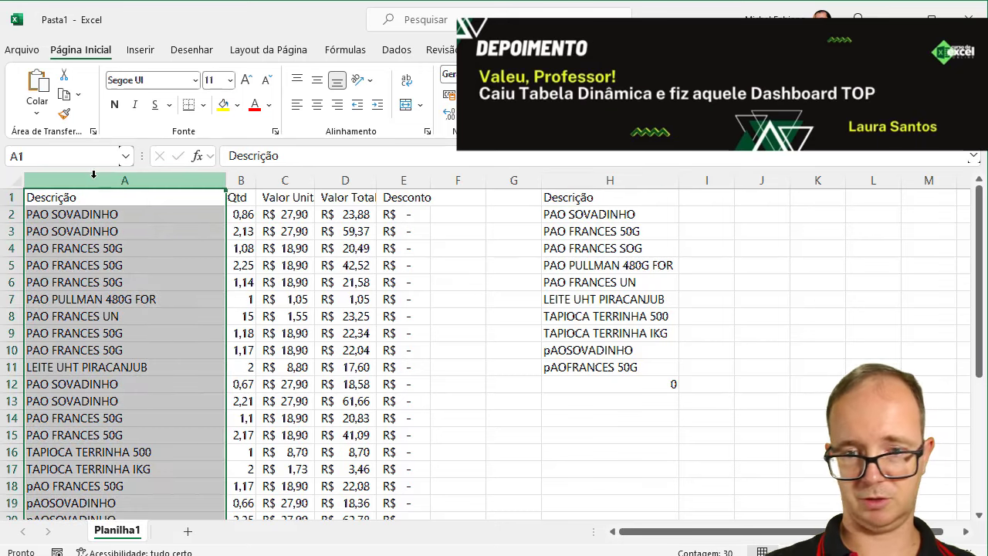
{"action": "key", "text": "ctrl+l"}
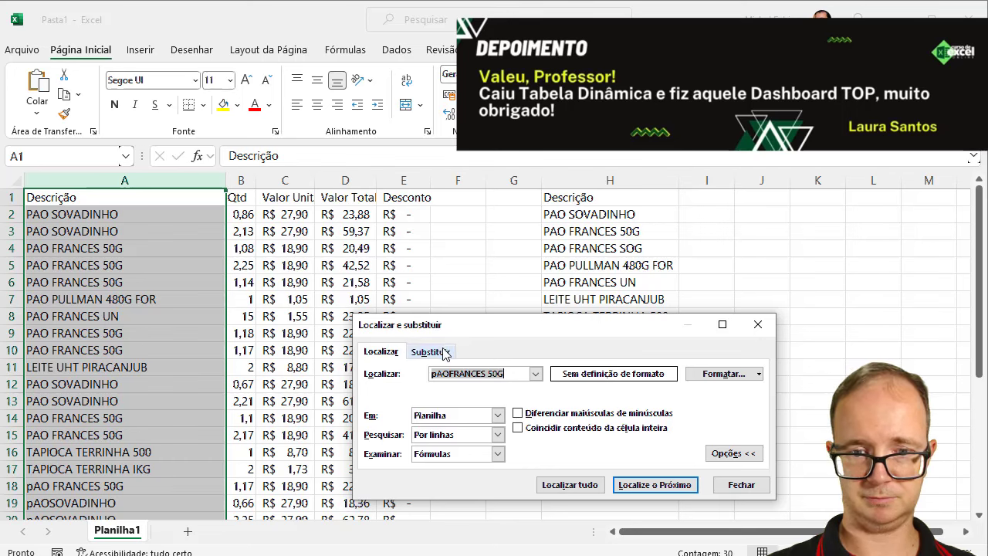
{"action": "left_click", "coordinate": [432, 350]}
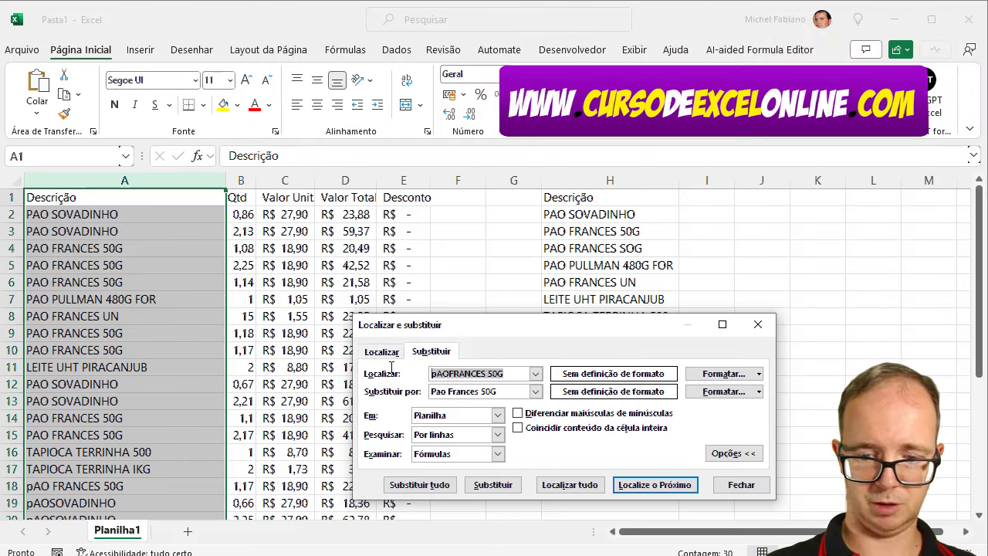
{"action": "type", "text": "paosovadinho"}
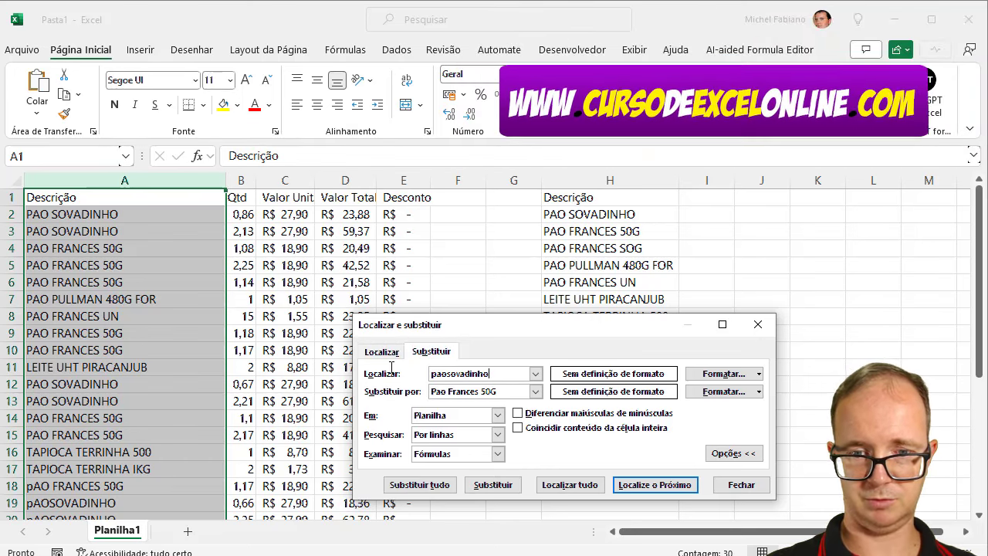
{"action": "key", "text": "Tab"}
{"action": "type", "text": "pao sov"}
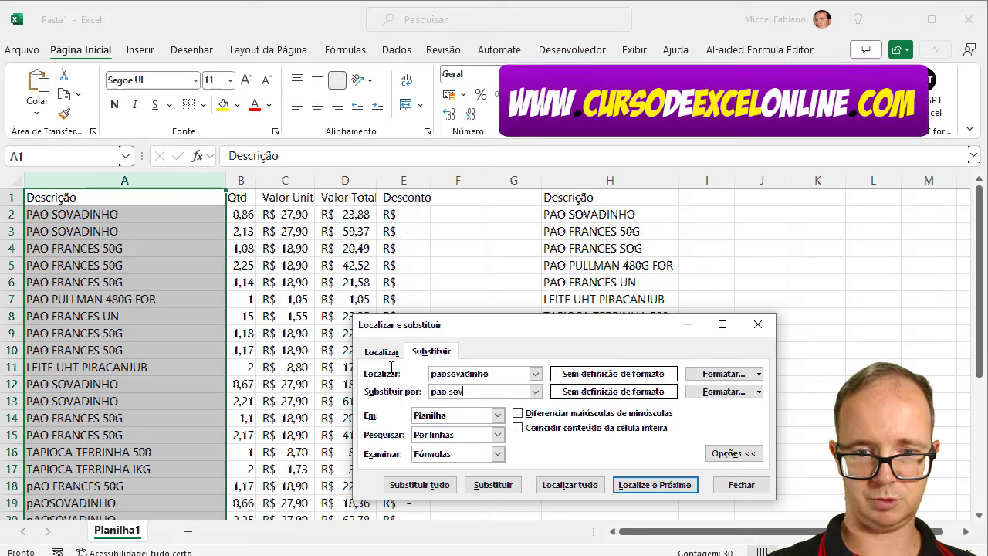
{"action": "type", "text": "adinho"}
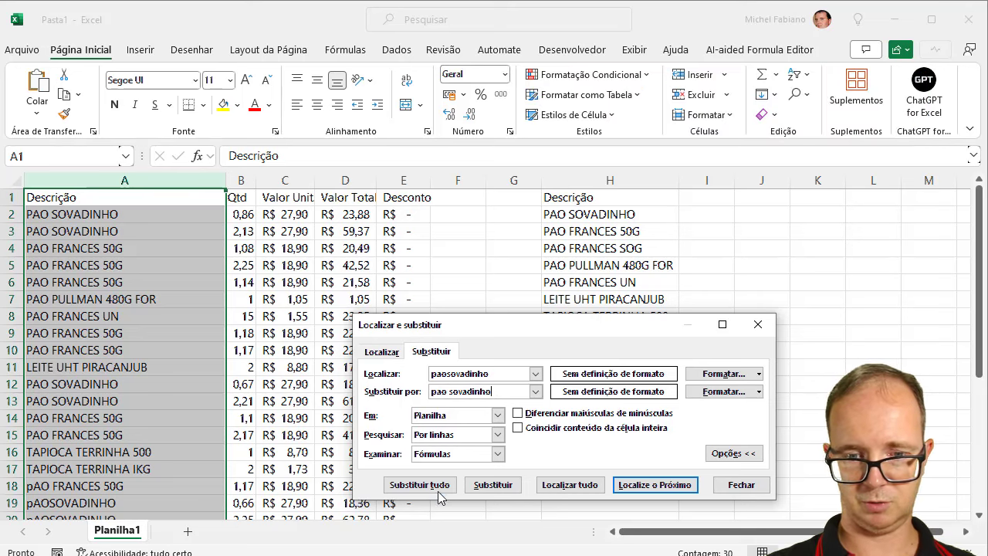
{"action": "left_click", "coordinate": [437, 490]}
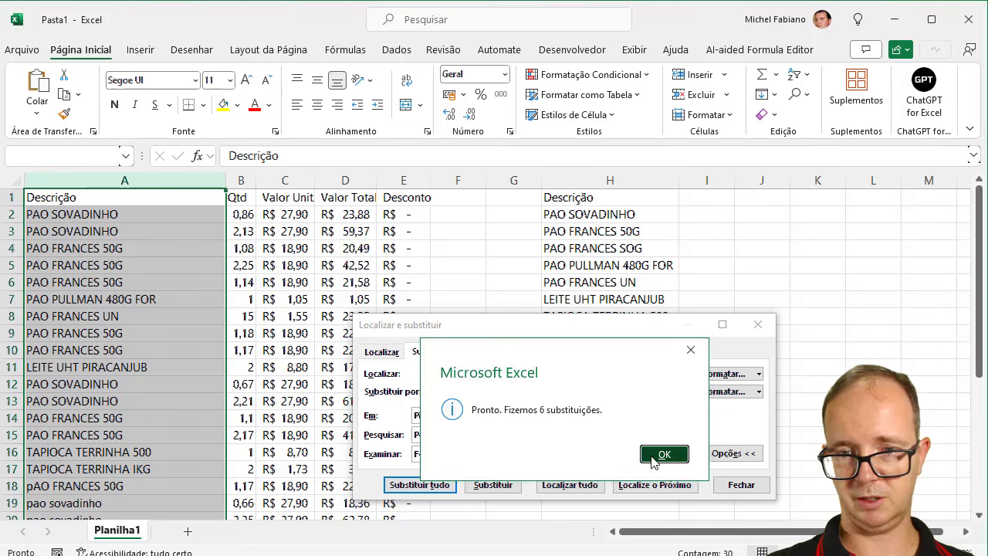
{"action": "left_click", "coordinate": [654, 453]}
{"action": "left_click", "coordinate": [748, 485]}
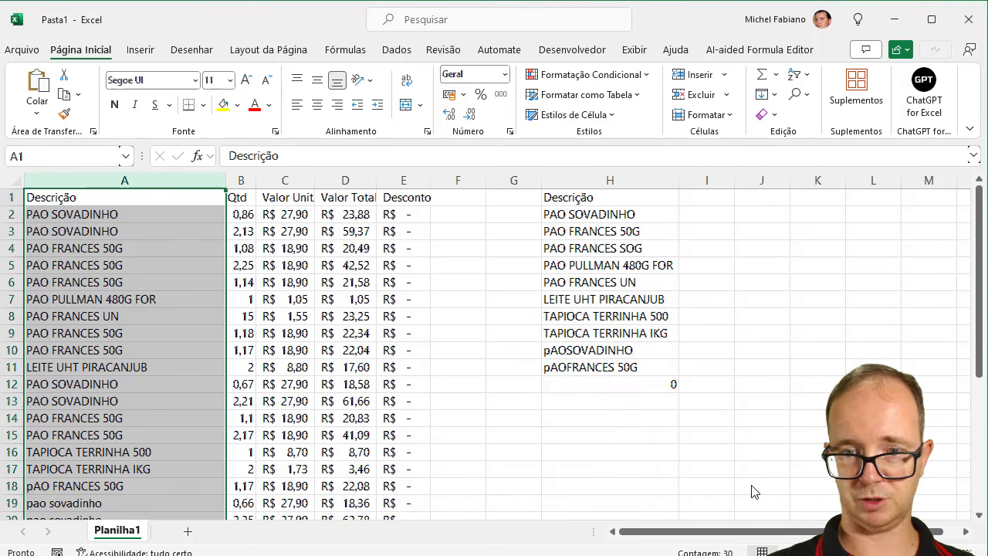
- Enter =ÚNICO(A:A) in H1 and clear the old H2:H13 values so it spills
{"action": "left_click", "coordinate": [609, 196]}
{"action": "type", "text": "=único"}
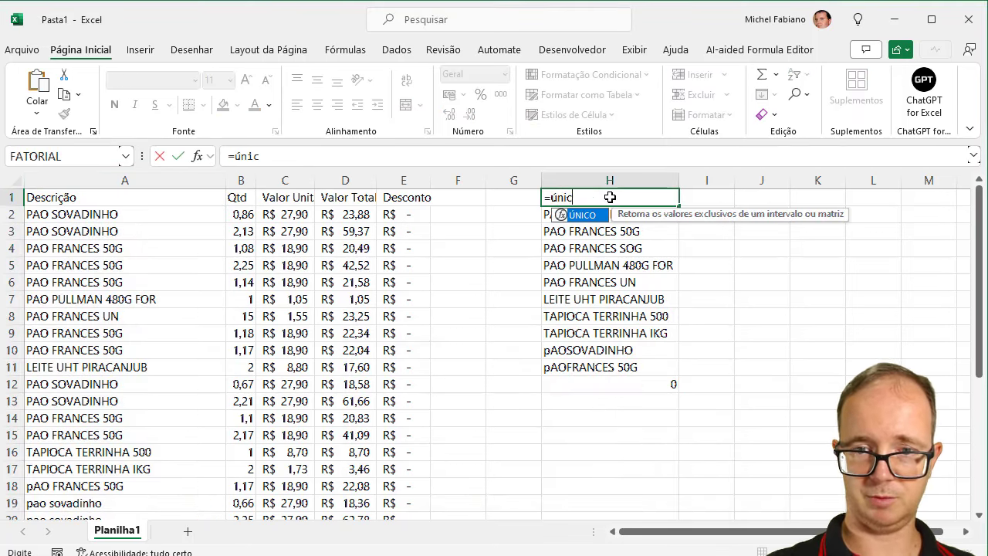
{"action": "type", "text": "("}
{"action": "left_click", "coordinate": [129, 179]}
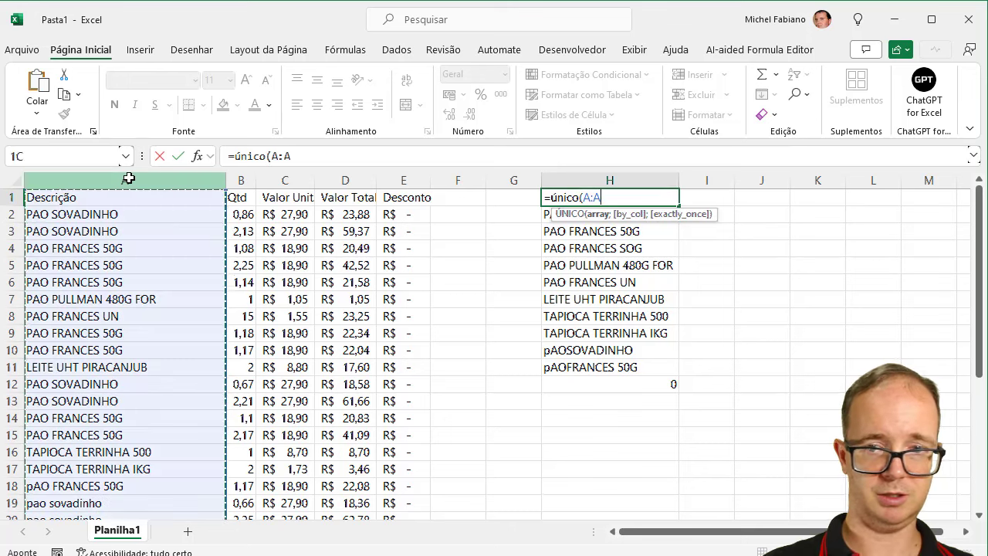
{"action": "type", "text": ")"}
{"action": "key", "text": "Return"}
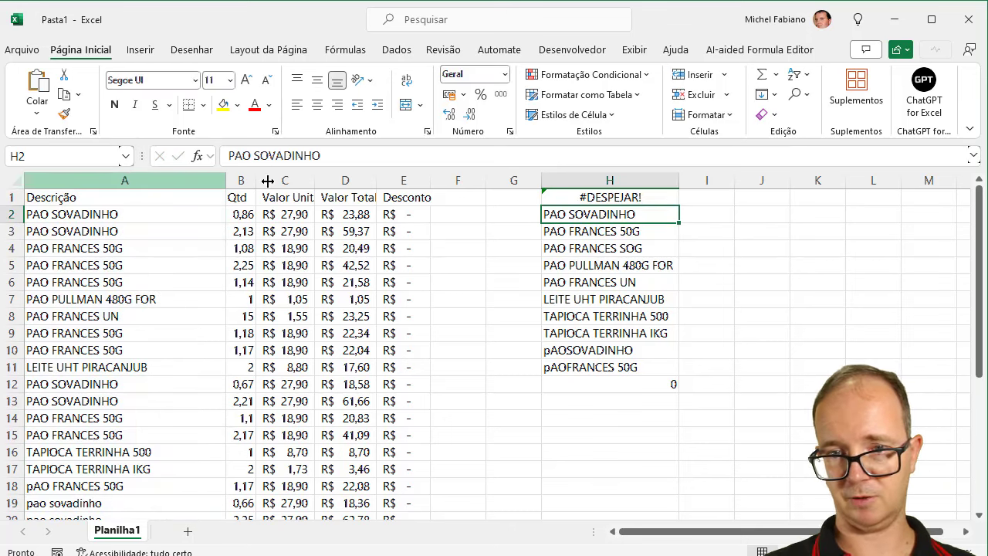
{"action": "left_click_drag", "start_coordinate": [610, 214], "coordinate": [600, 397]}
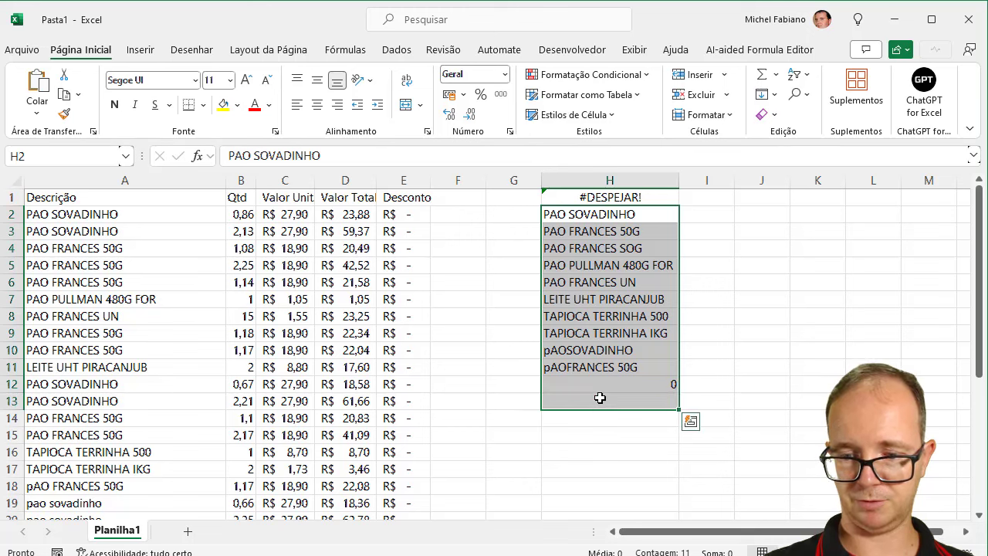
{"action": "key", "text": "Delete"}
{"action": "left_click", "coordinate": [625, 234]}
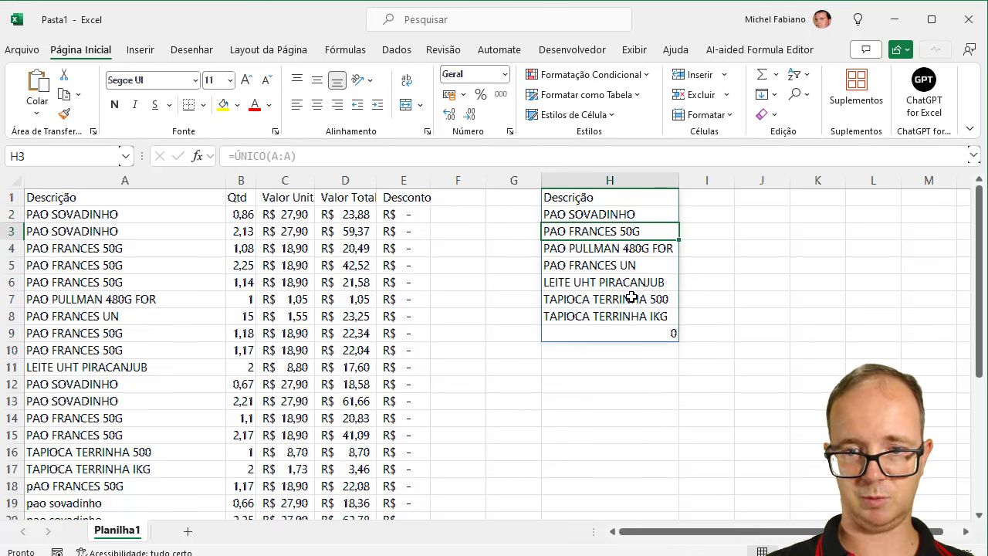
- Copy column H and paste it back as plain values
{"action": "left_click", "coordinate": [624, 188]}
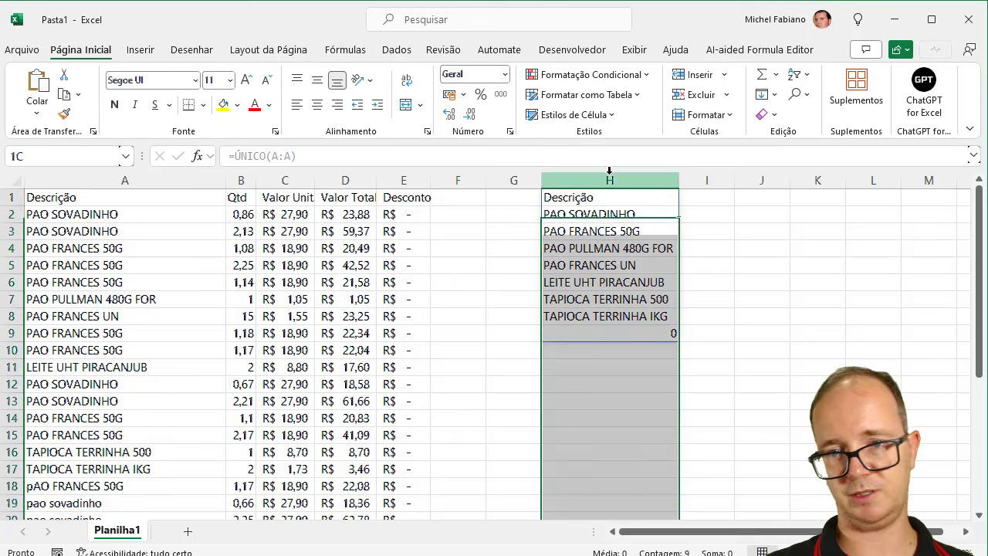
{"action": "key", "text": "ctrl+c"}
{"action": "left_click", "coordinate": [47, 115]}
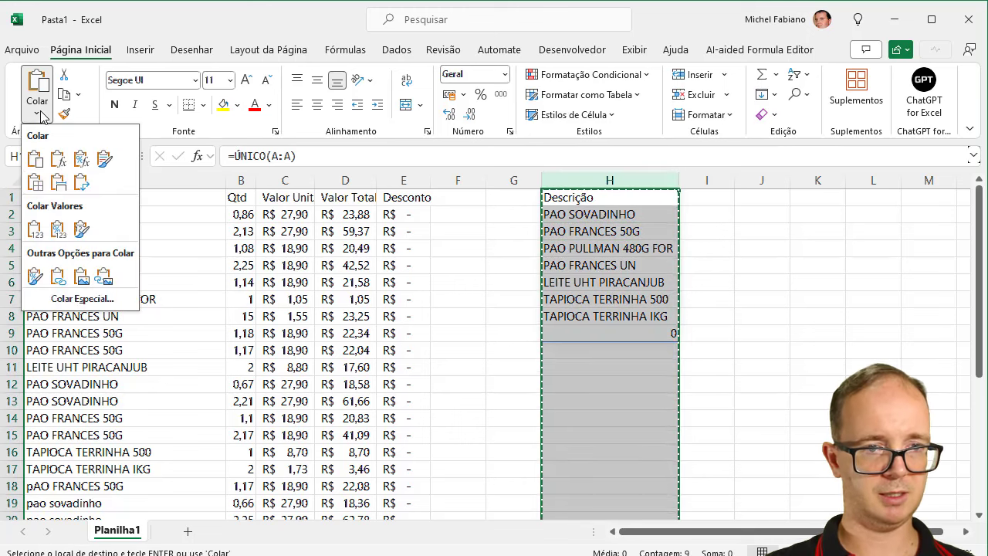
{"action": "left_click", "coordinate": [34, 229]}
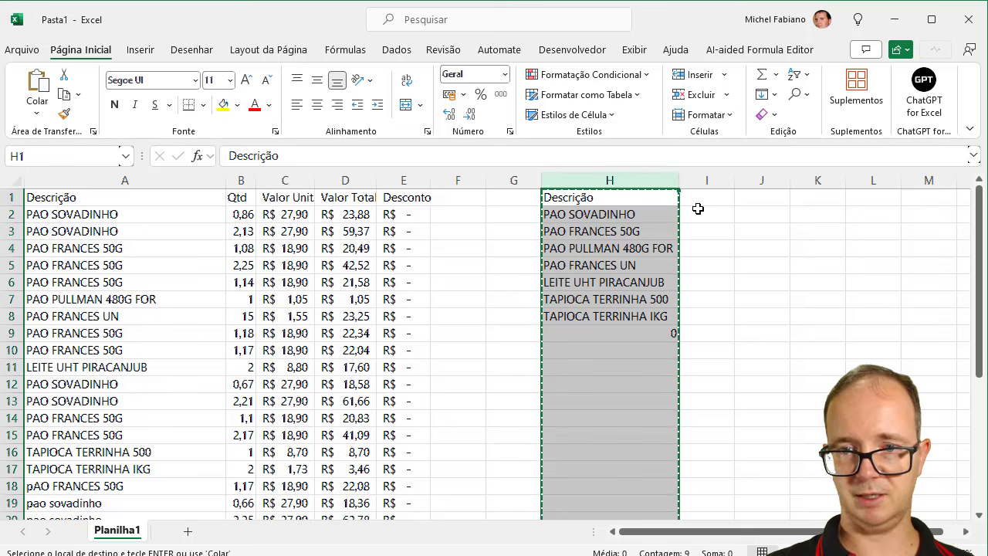
- Copy headers Qtd, Valor Unit., Valor Total, Desconto from B1:E1 into I1:L1 and auto-fit J:L
{"action": "left_click_drag", "start_coordinate": [243, 201], "coordinate": [417, 199]}
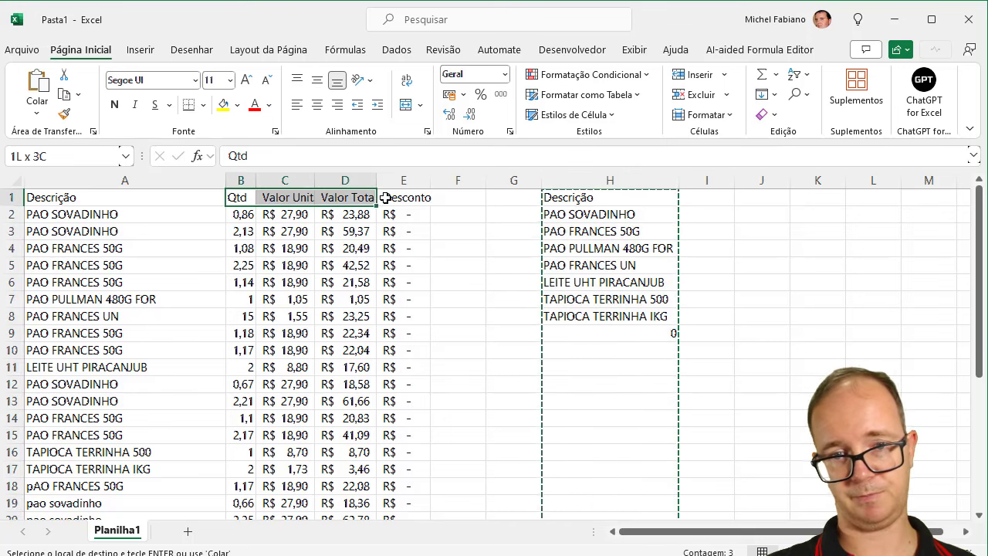
{"action": "key", "text": "ctrl+c"}
{"action": "left_click", "coordinate": [700, 199]}
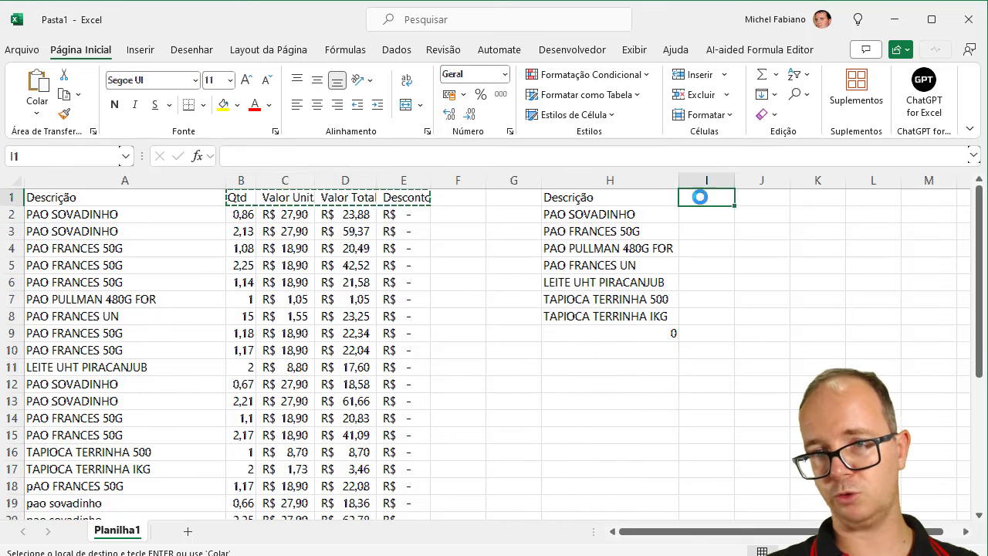
{"action": "key", "text": "ctrl+v"}
{"action": "left_click_drag", "start_coordinate": [766, 178], "coordinate": [876, 178]}
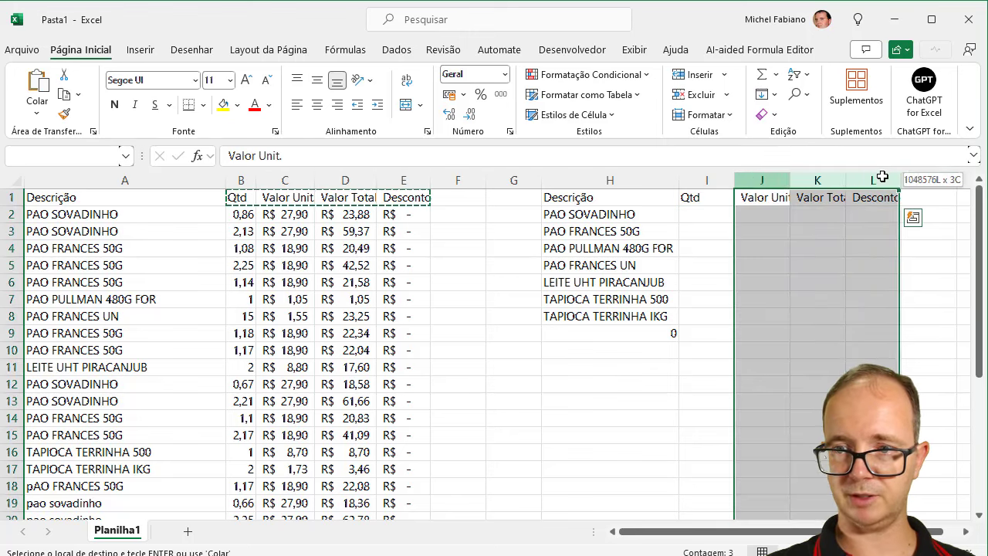
{"action": "double_click", "coordinate": [901, 179]}
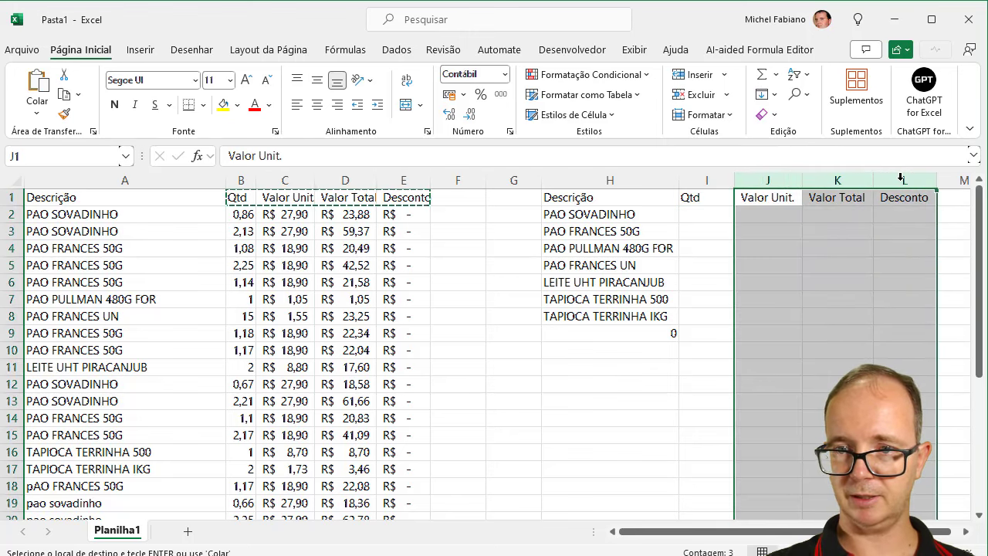
{"action": "left_click", "coordinate": [700, 221]}
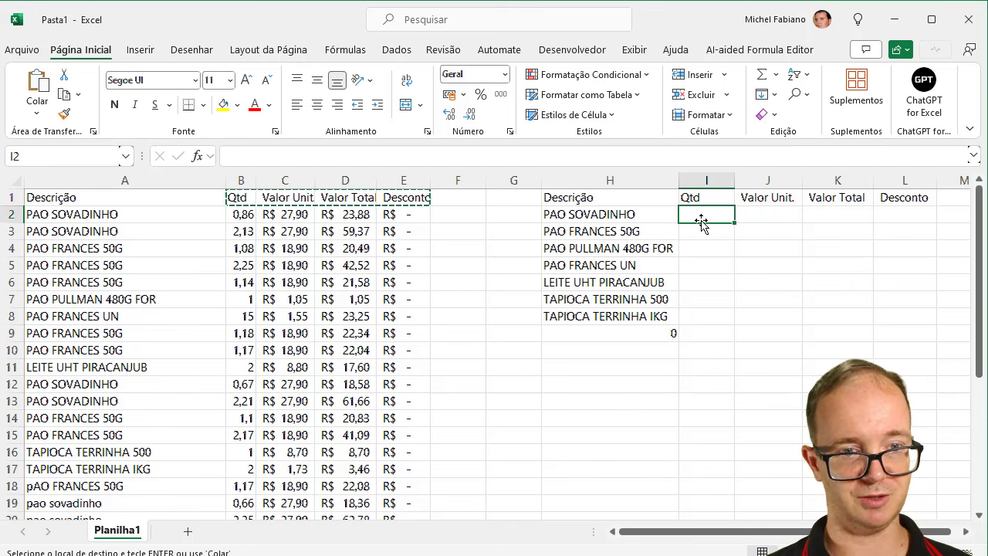
- Enter =SOMASE($A:$A;$H2;B:B) in I2 and fill it across to Desconto and down the products
{"action": "type", "text": "="}
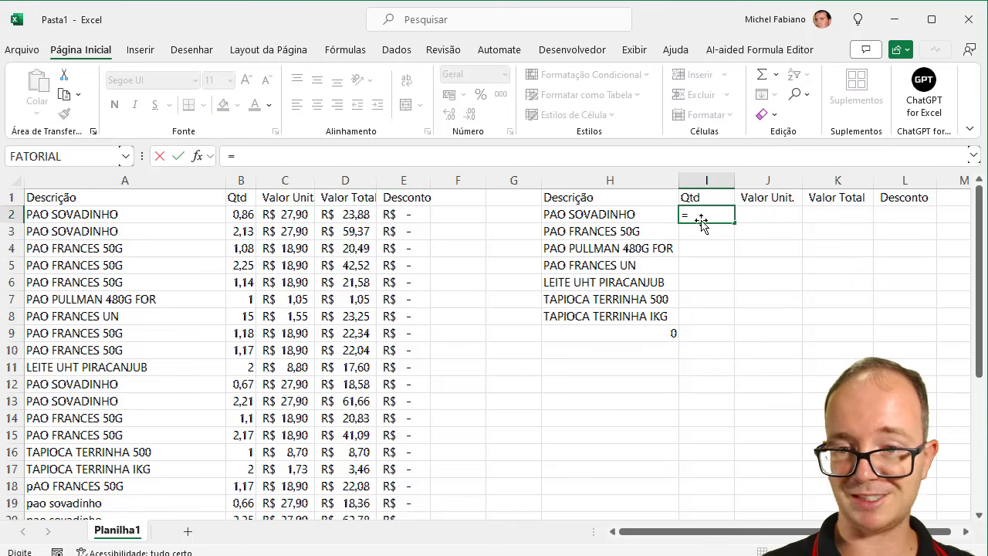
{"action": "type", "text": "somase(A:A"}
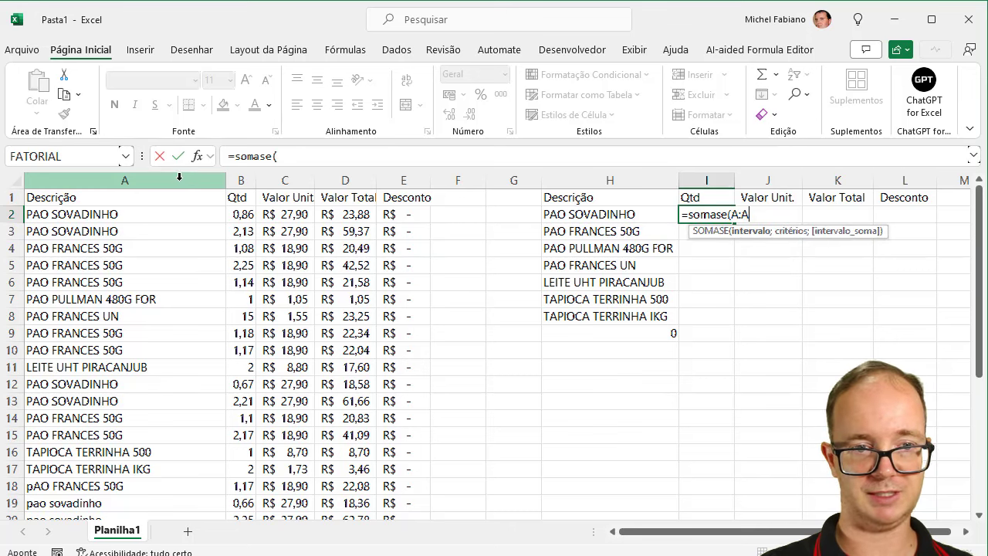
{"action": "left_click", "coordinate": [179, 180]}
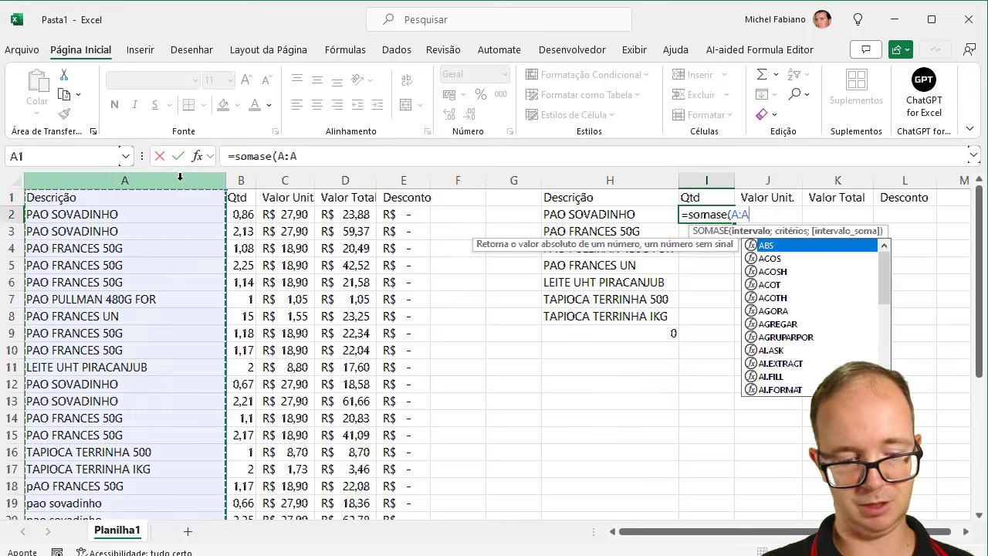
{"action": "key", "text": "F4"}
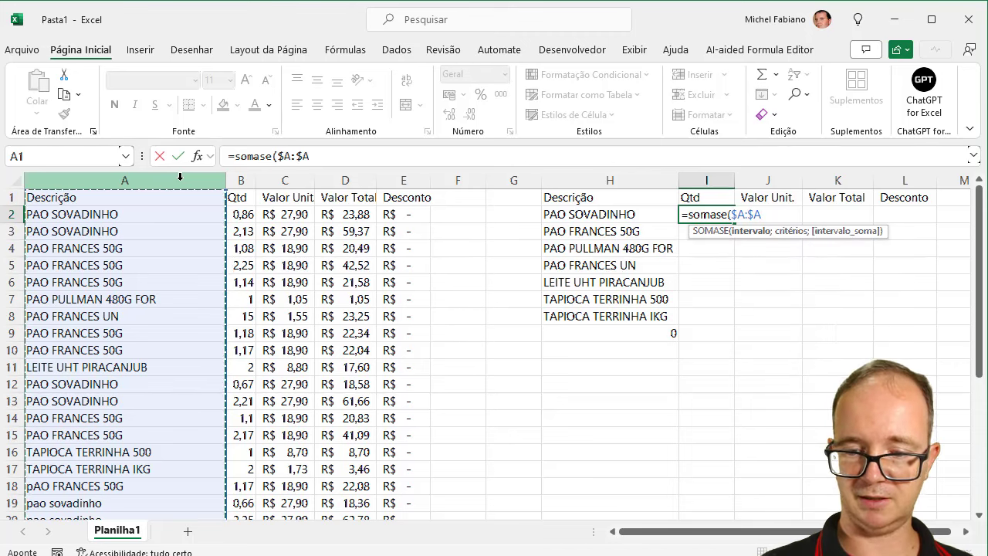
{"action": "type", "text": ";"}
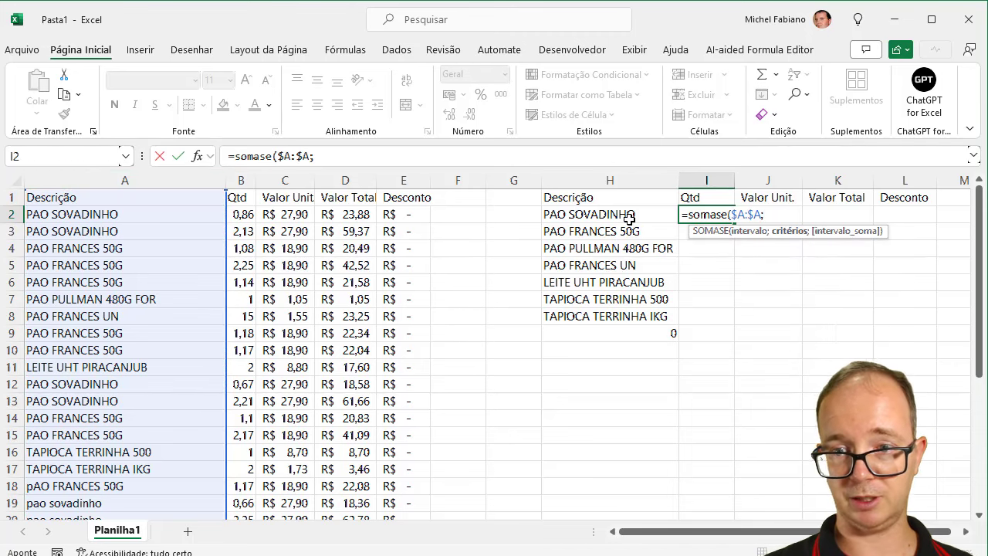
{"action": "left_click", "coordinate": [630, 216]}
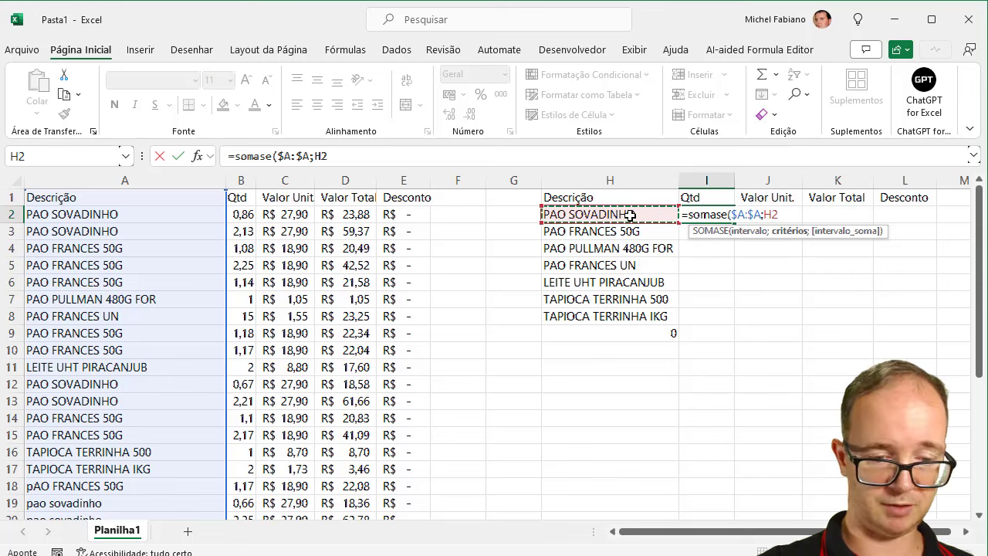
{"action": "key", "text": "F4"}
{"action": "key", "text": "F4"}
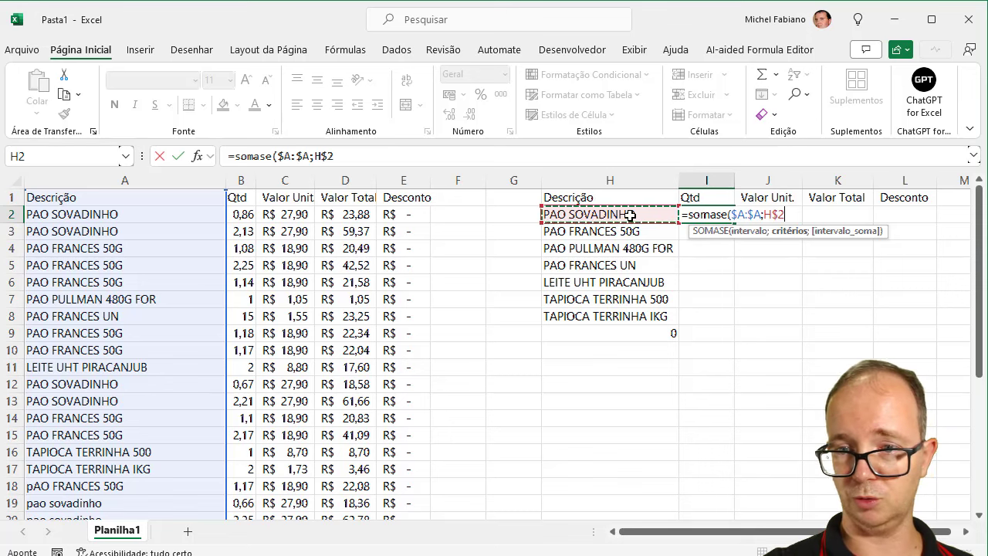
{"action": "type", "text": ";"}
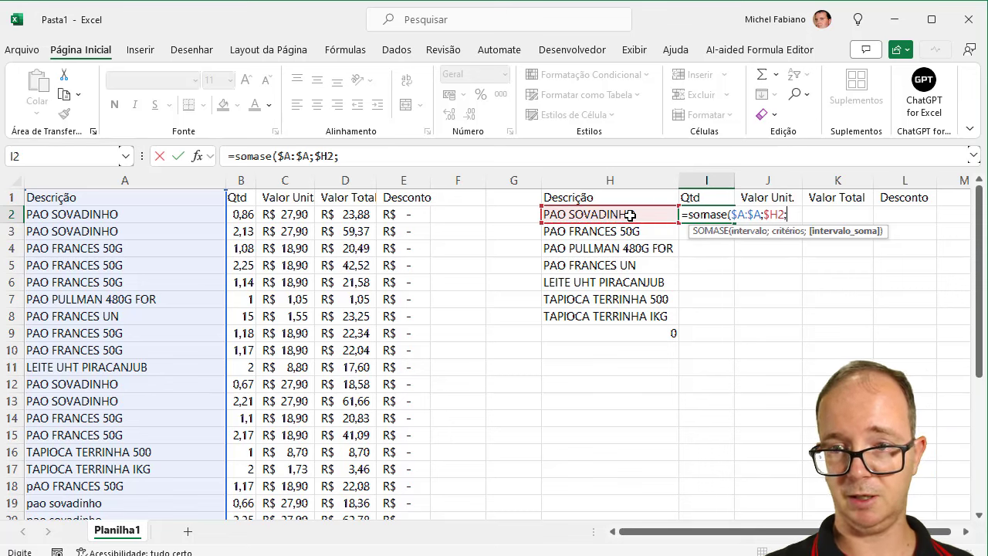
{"action": "left_click", "coordinate": [243, 181]}
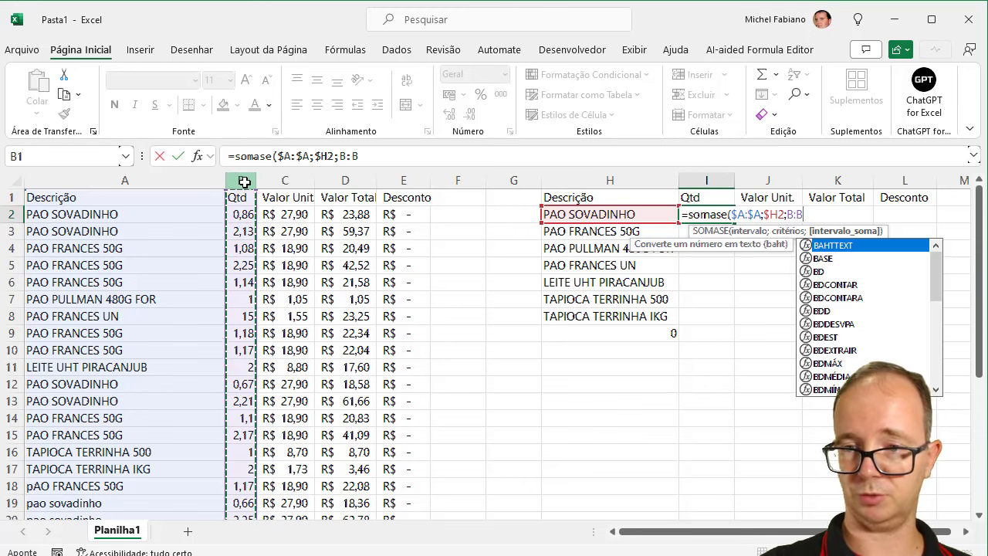
{"action": "type", "text": ")"}
{"action": "key", "text": "Return"}
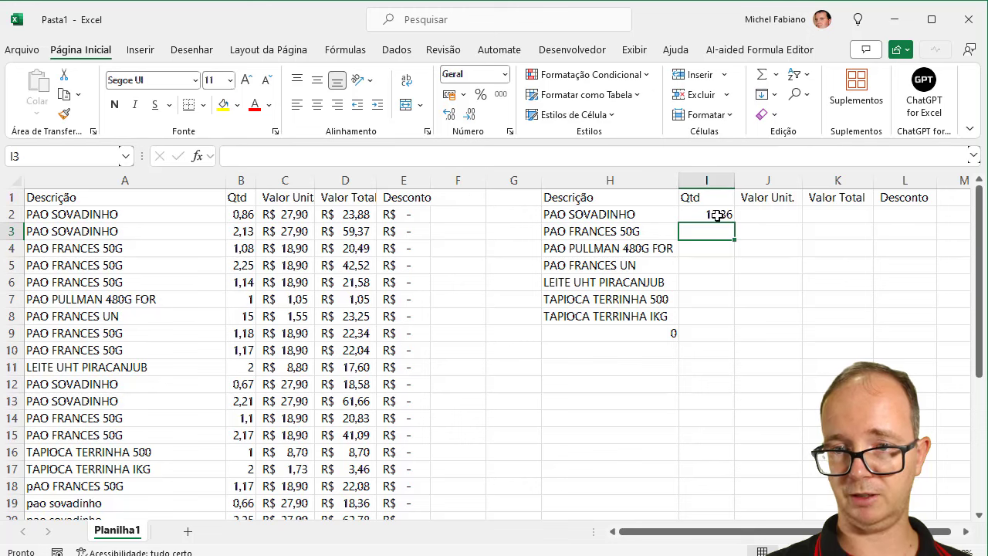
{"action": "left_click", "coordinate": [712, 216]}
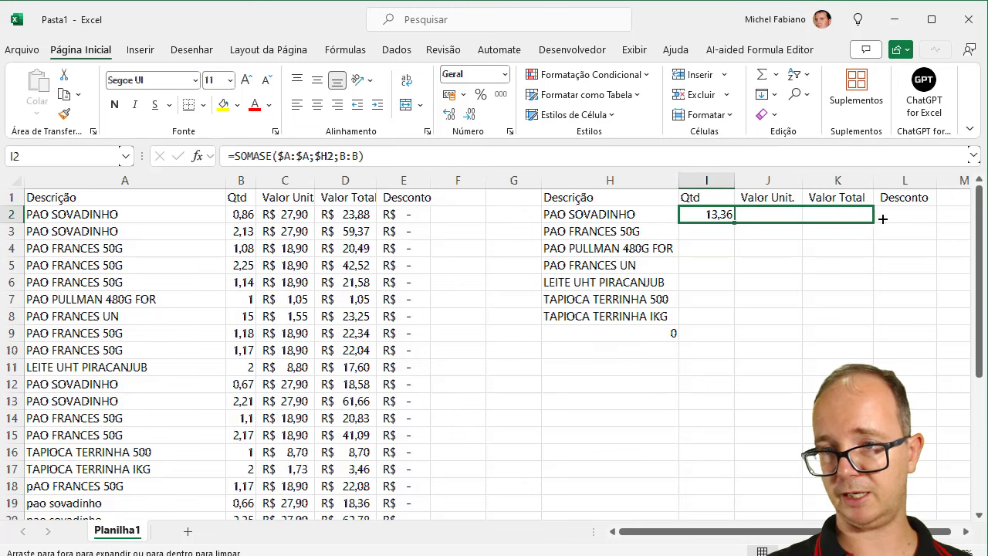
{"action": "mouse_move", "coordinate": [732, 224]}
{"action": "left_mouse_down"}
{"action": "mouse_move", "coordinate": [919, 221]}
{"action": "mouse_move", "coordinate": [926, 326]}
{"action": "left_mouse_up"}
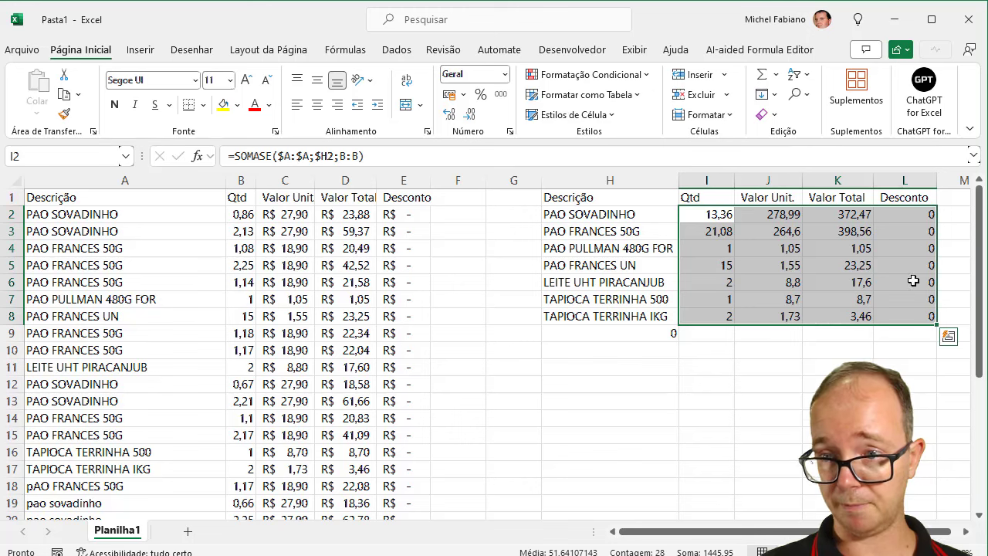
- Apply the R$ Contábil accounting format to the Valor Unit., Valor Total and Desconto results in J2:L8
{"action": "left_click", "coordinate": [708, 215]}
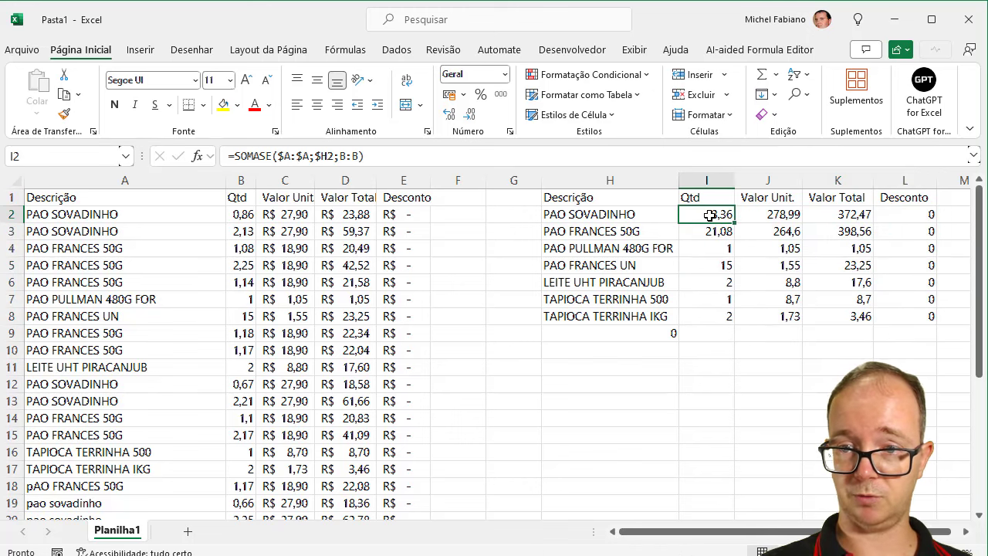
{"action": "left_click_drag", "start_coordinate": [753, 220], "coordinate": [906, 316]}
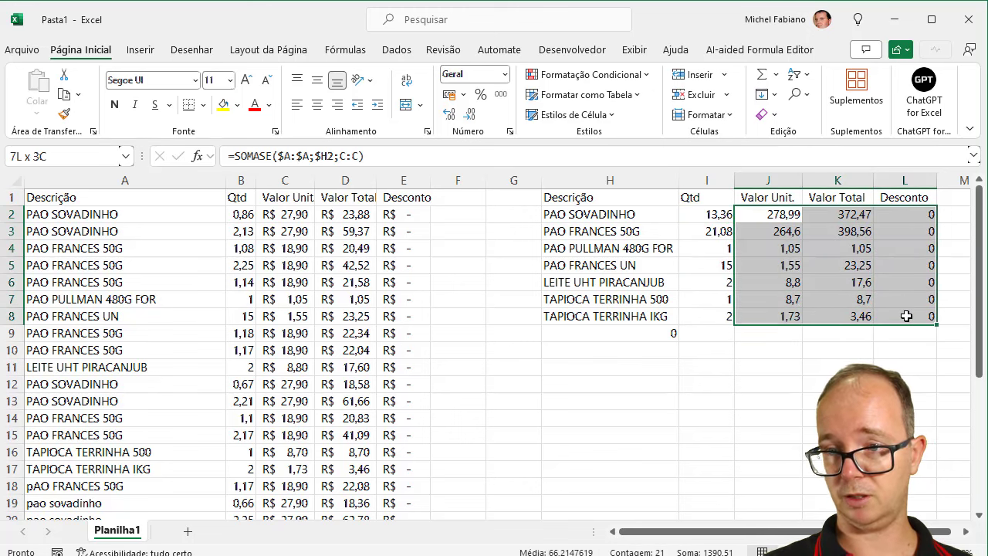
{"action": "left_click", "coordinate": [449, 94]}
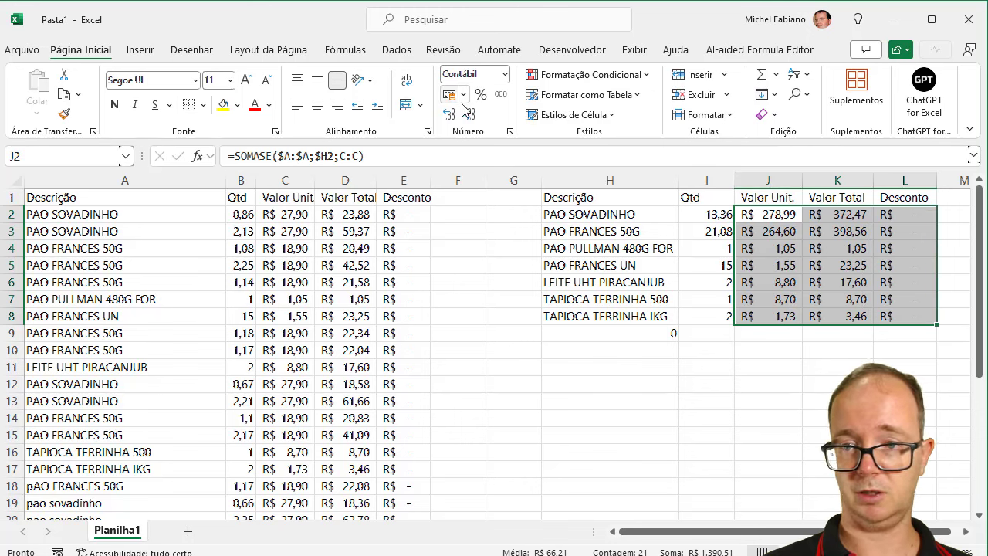
- Change the Valor Unit. formula to MÉDIASE, fill it down to J8 and ignore the formula warning
{"action": "left_click_drag", "start_coordinate": [759, 220], "coordinate": [769, 312]}
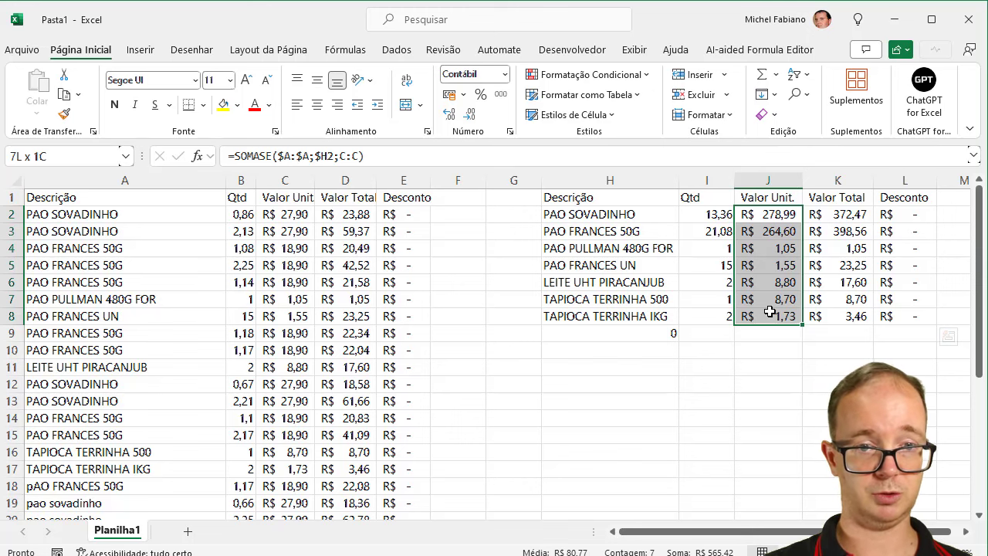
{"action": "left_click_drag", "start_coordinate": [273, 157], "coordinate": [235, 157]}
{"action": "type", "text": "méd"}
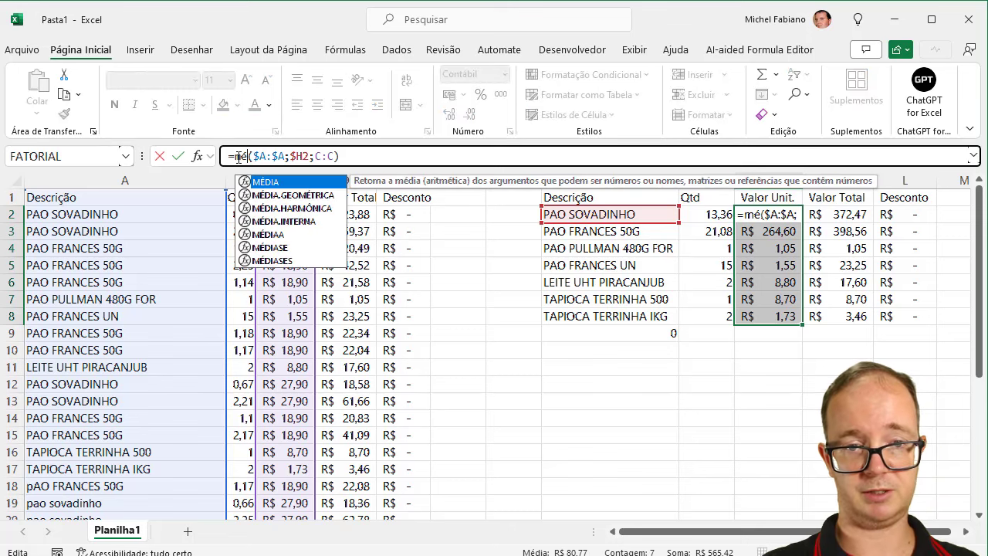
{"action": "type", "text": "iase"}
{"action": "key", "text": "Return"}
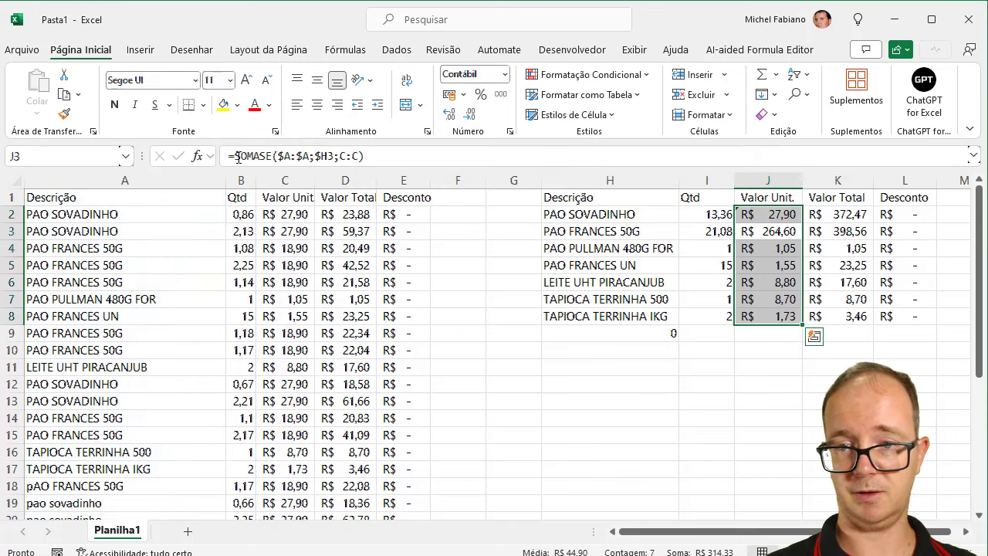
{"action": "left_click", "coordinate": [789, 216]}
{"action": "double_click", "coordinate": [802, 223]}
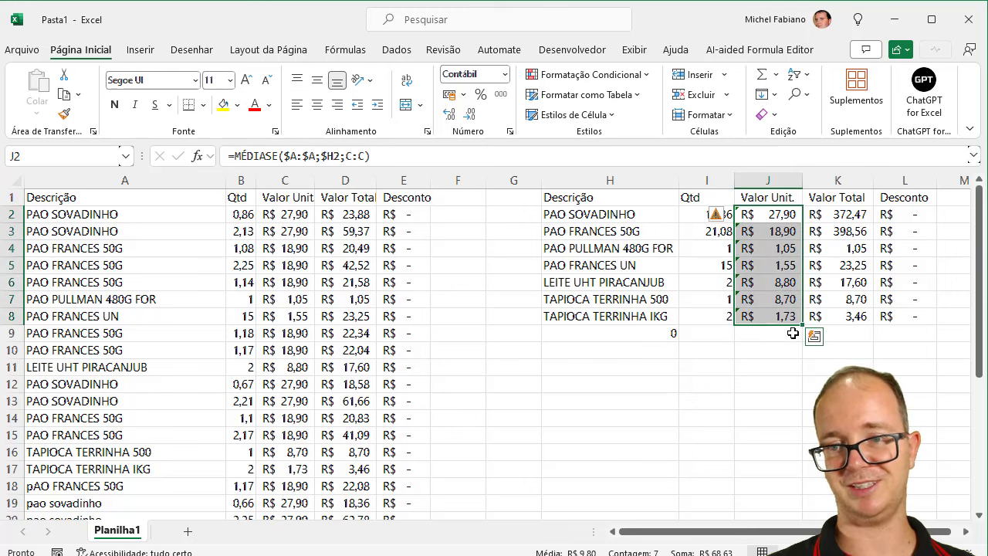
{"action": "left_click", "coordinate": [718, 215]}
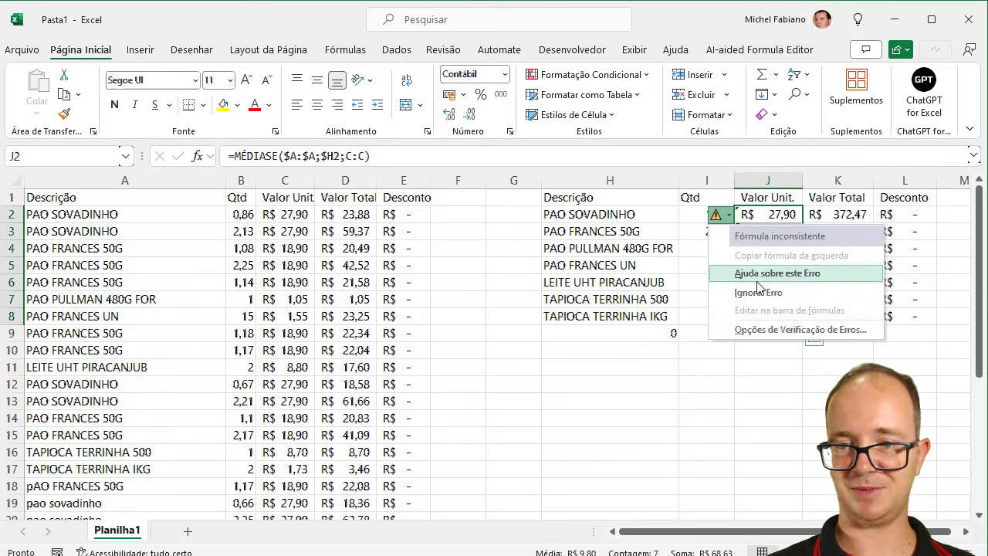
{"action": "left_click", "coordinate": [758, 292]}
{"action": "left_click", "coordinate": [704, 384]}
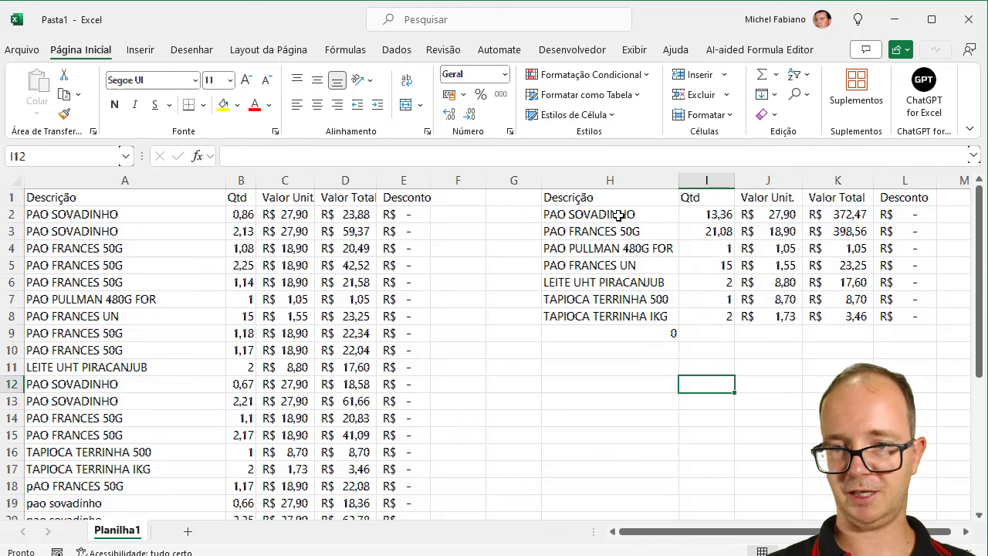
- Give the summary header row H1:L1 a black fill with white text
{"action": "left_click_drag", "start_coordinate": [617, 197], "coordinate": [905, 197]}
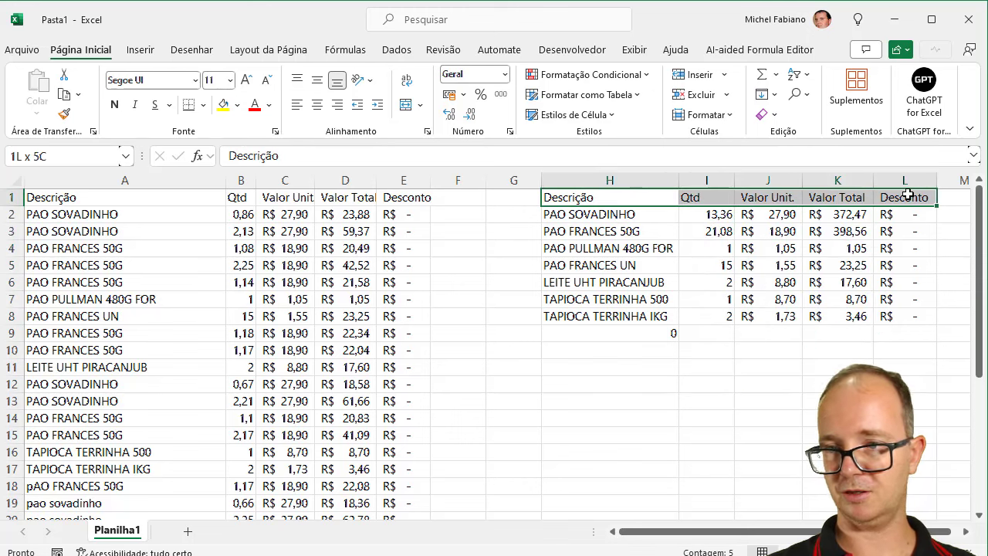
{"action": "left_click", "coordinate": [237, 105]}
{"action": "left_click", "coordinate": [247, 242]}
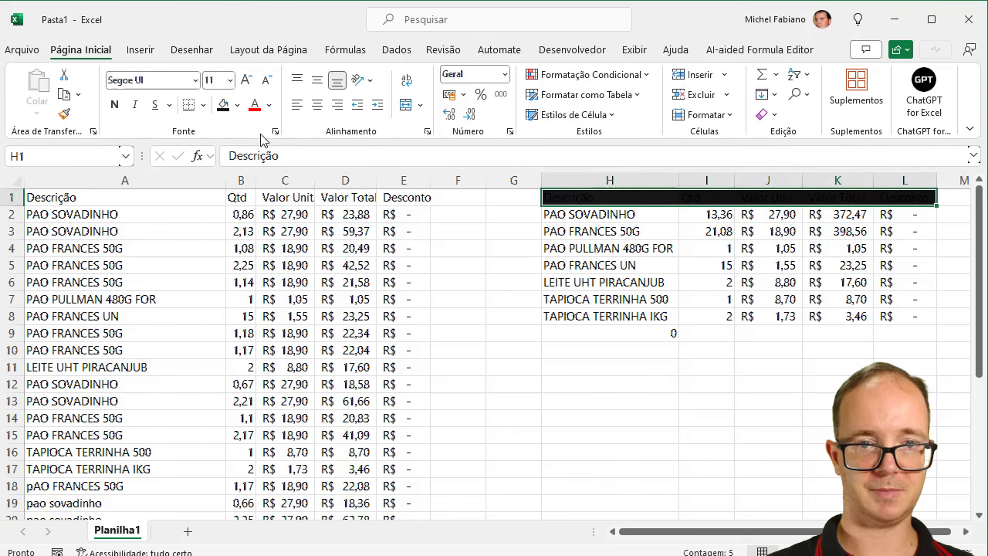
{"action": "left_click", "coordinate": [269, 105]}
{"action": "left_click", "coordinate": [260, 204]}
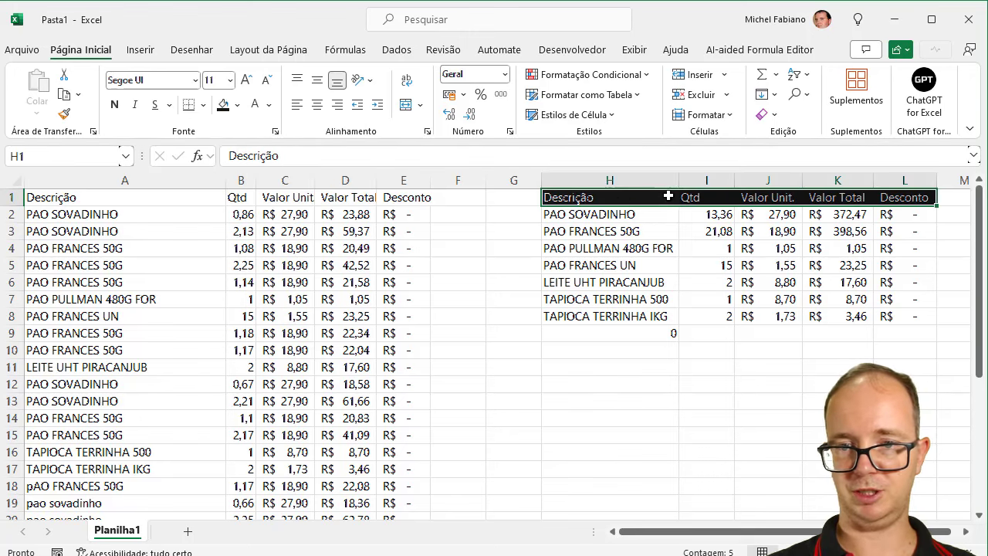
- Add Todas as Bordas to H1:L8 and remove the stray 0 in H9
{"action": "left_click_drag", "start_coordinate": [668, 197], "coordinate": [885, 312]}
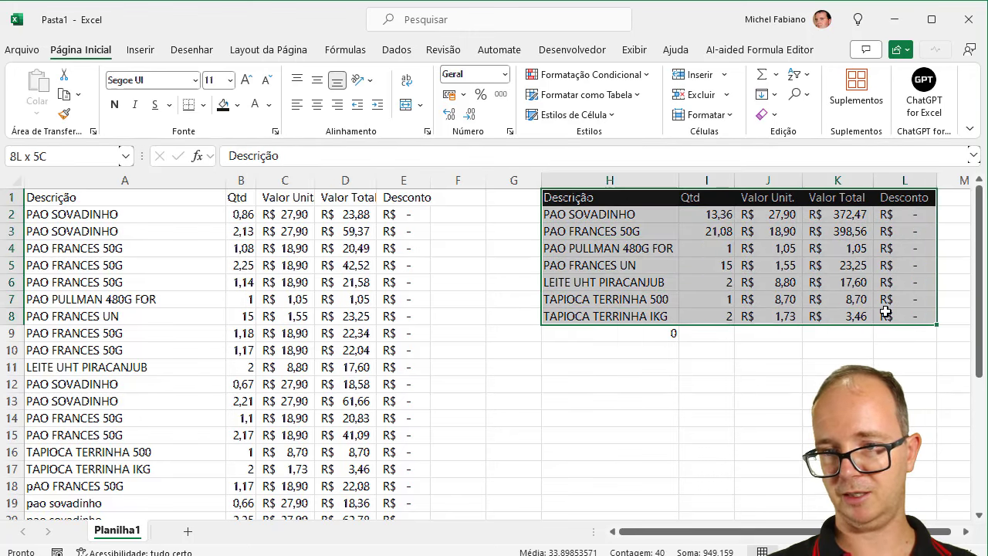
{"action": "left_click", "coordinate": [203, 105]}
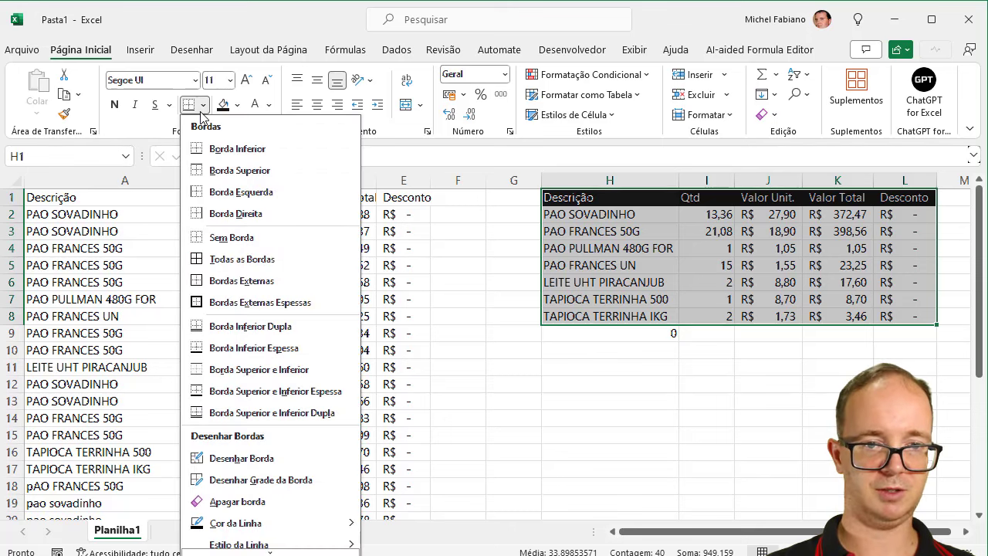
{"action": "left_click", "coordinate": [225, 262]}
{"action": "left_click", "coordinate": [629, 328]}
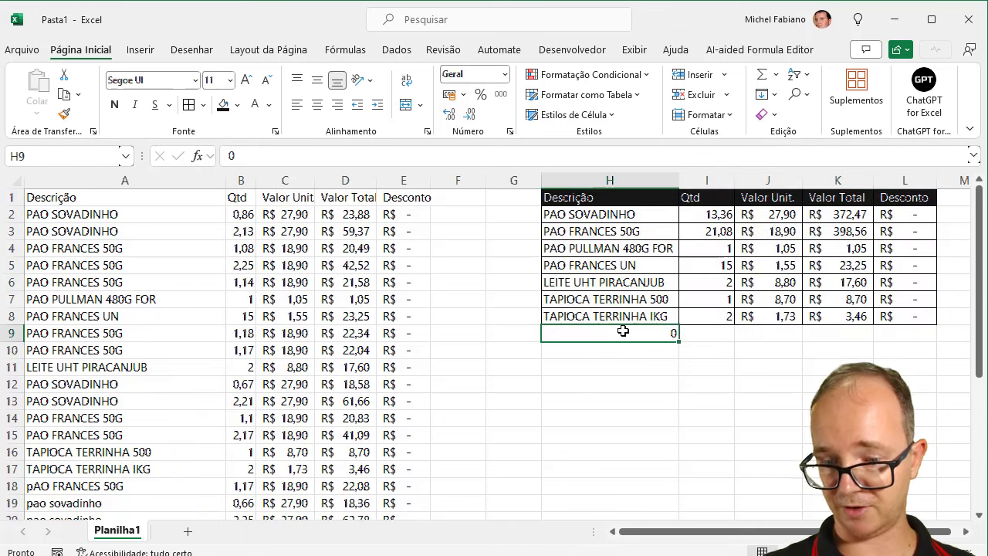
{"action": "left_click", "coordinate": [609, 380]}
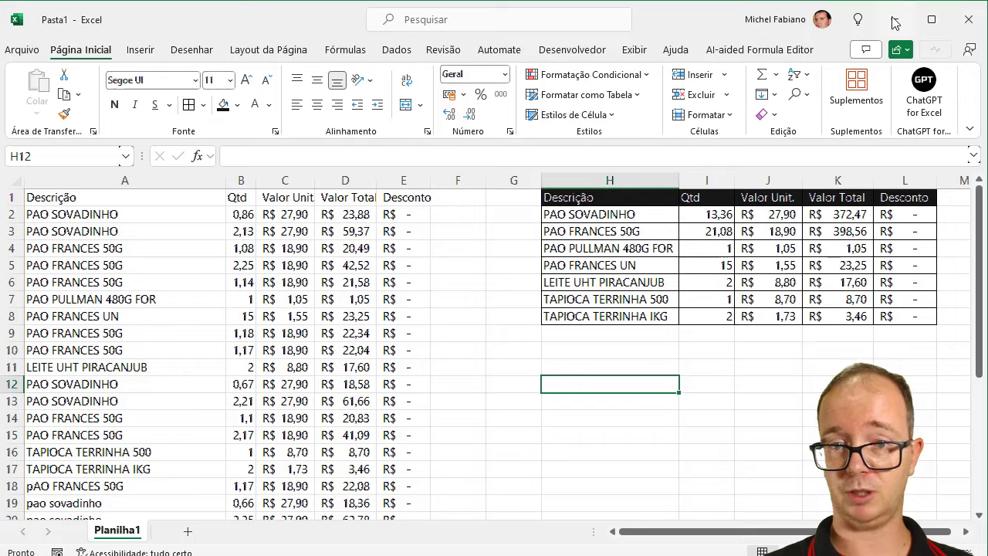
- Check the invoice image in Paint, then return to Excel's Dados tab and its picture import options
{"action": "left_click", "coordinate": [893, 19]}
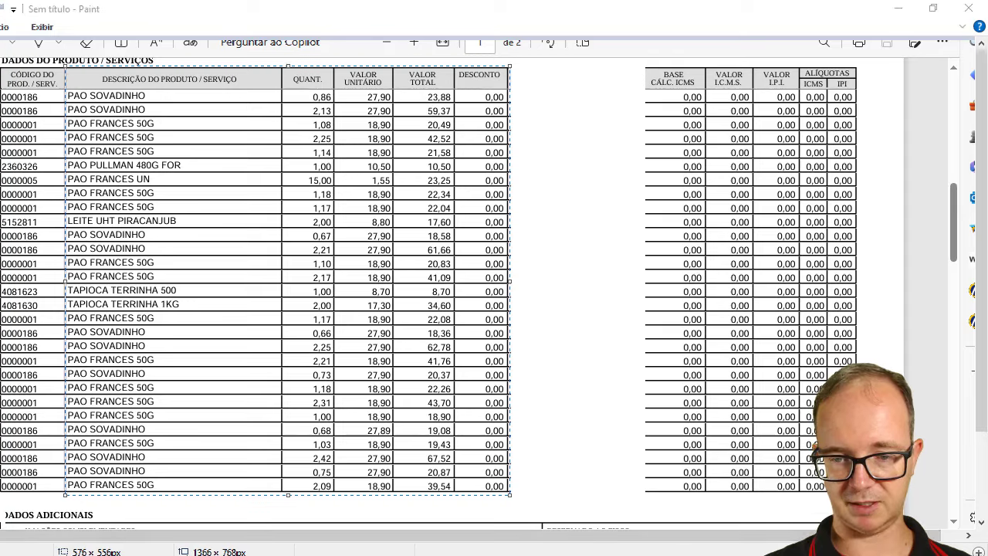
{"action": "key", "text": "alt+Tab"}
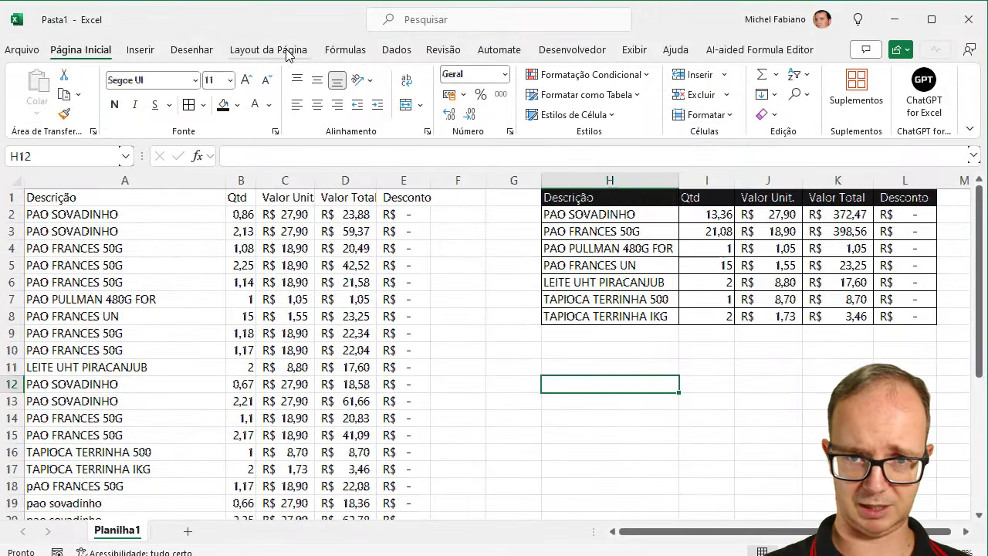
{"action": "left_click", "coordinate": [396, 49]}
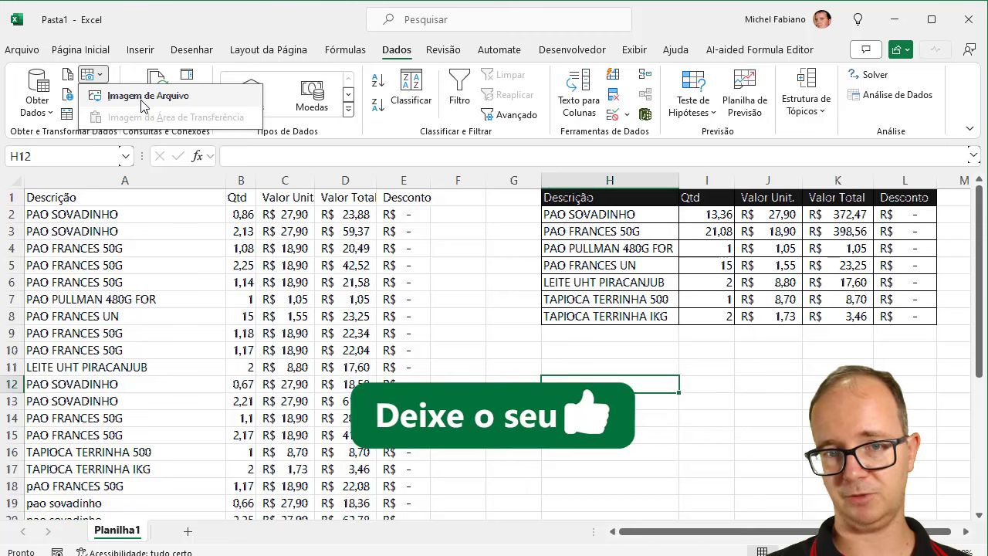
- Dismiss the Imagem import options to leave the finished bordered summary table in view
{"action": "left_click", "coordinate": [403, 272]}
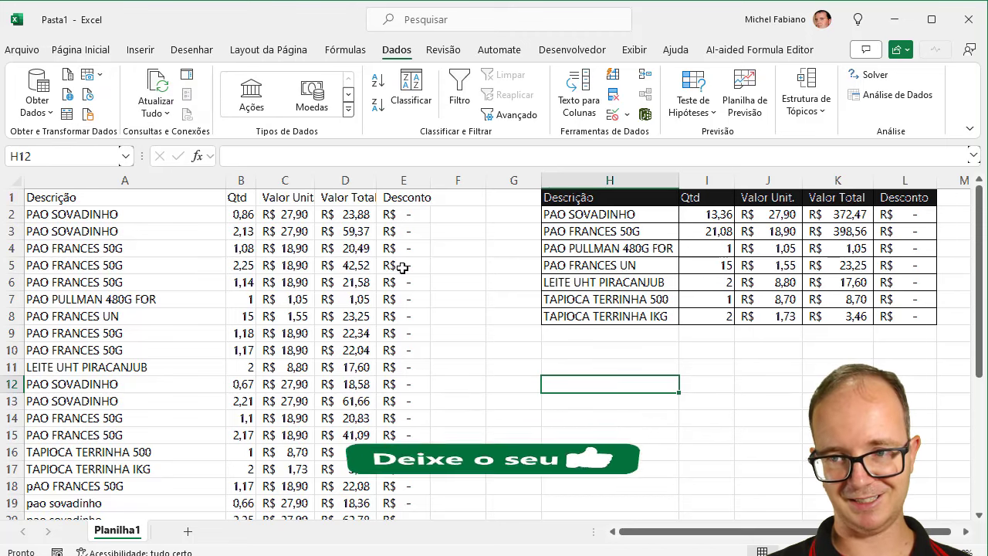